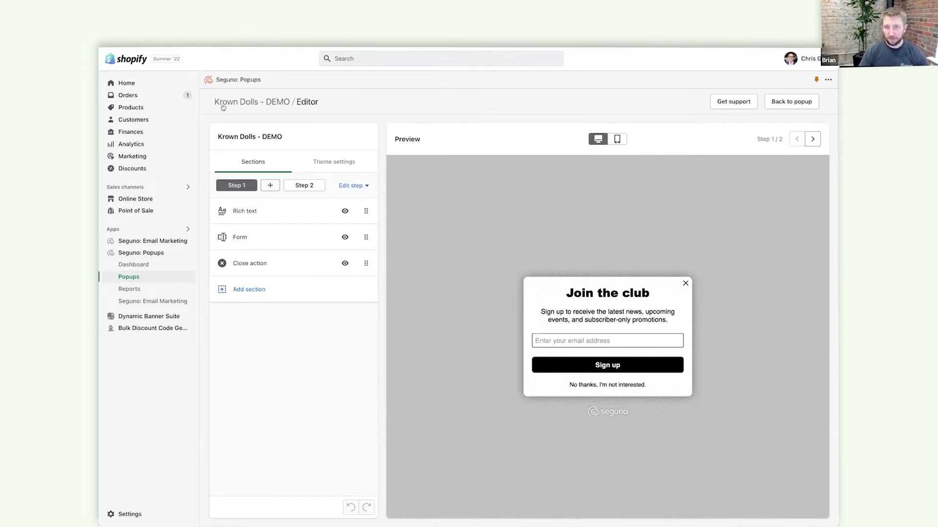
# - Set the popup's width to 600px in the theme's size settings
pyautogui.click(357, 166)
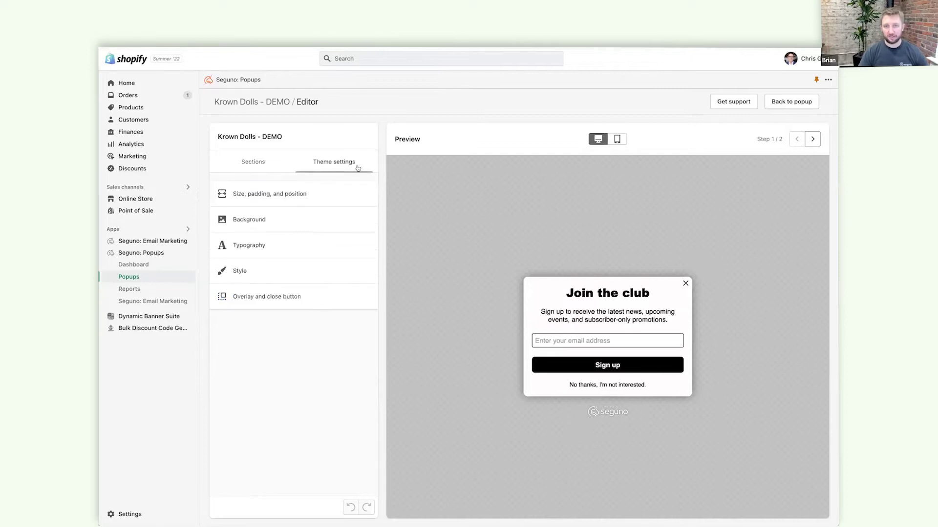
pyautogui.click(276, 200)
pyautogui.moveTo(266, 192); pyautogui.dragTo(304, 191)
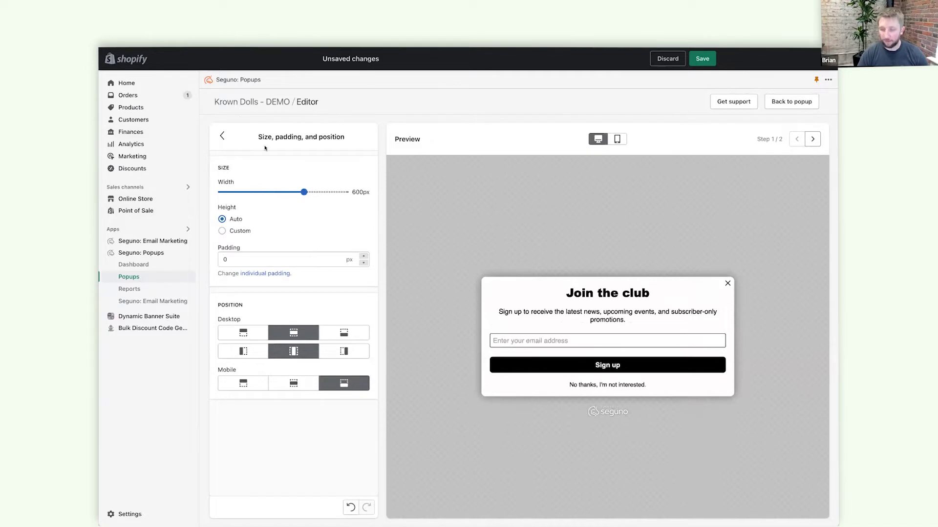
pyautogui.click(220, 136)
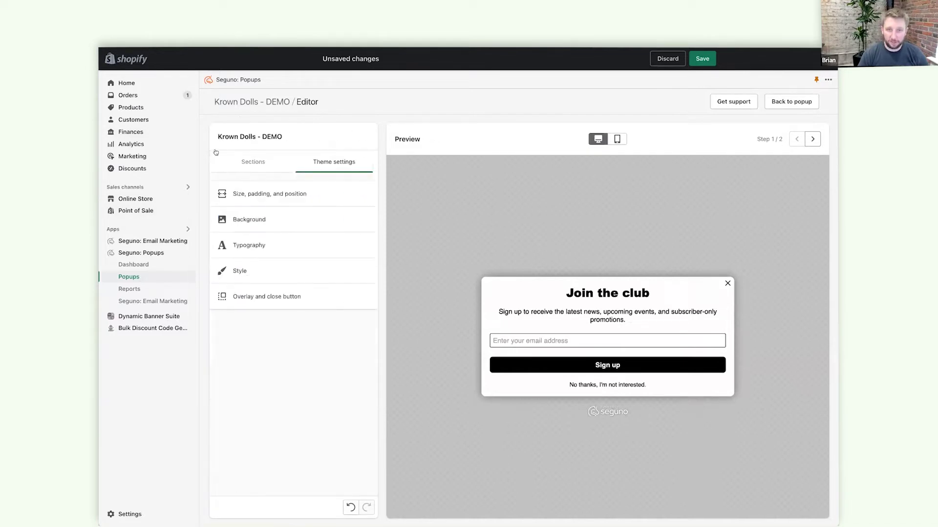
# - Add the library image of the girl with balloons as the popup background and set its location to Left
pyautogui.click(252, 219)
pyautogui.click(293, 207)
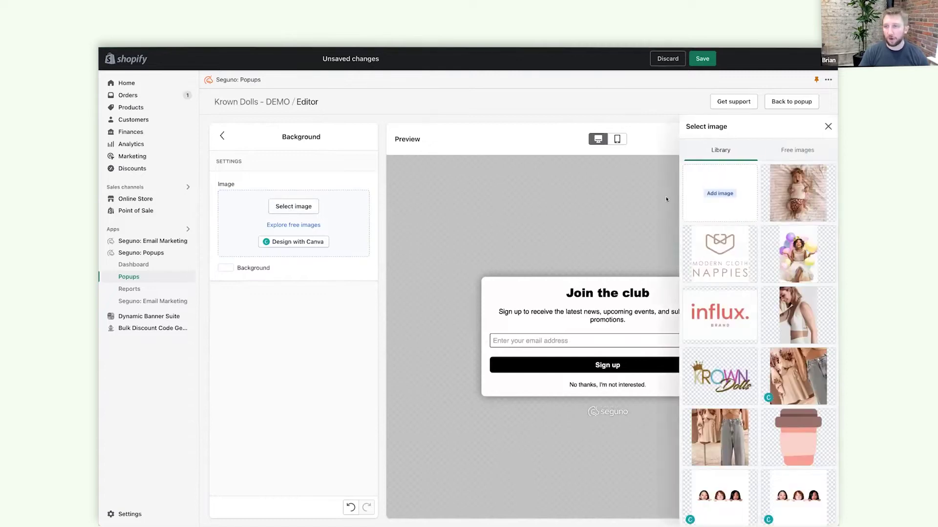
pyautogui.click(808, 277)
pyautogui.click(815, 513)
pyautogui.click(230, 466)
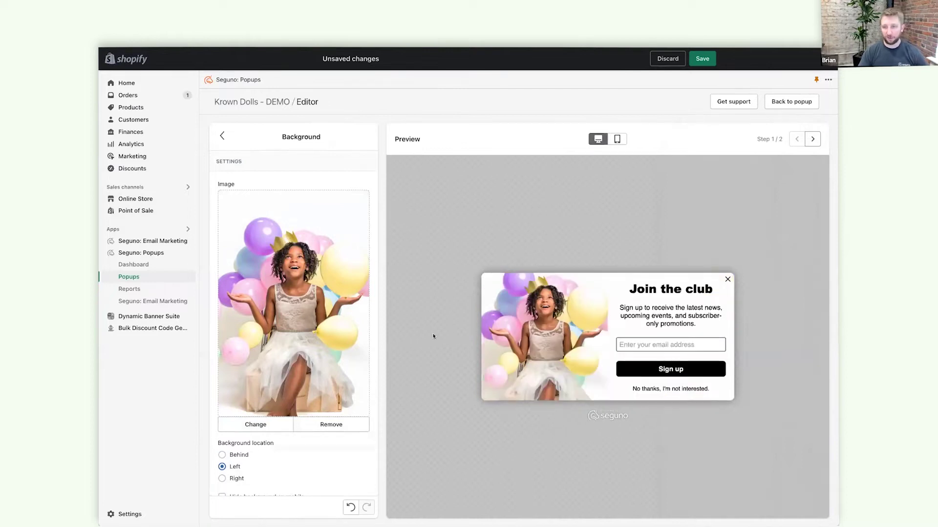
# - Set the background size to 40% and hide the background on mobile
pyautogui.scroll(-3, 284, 395)
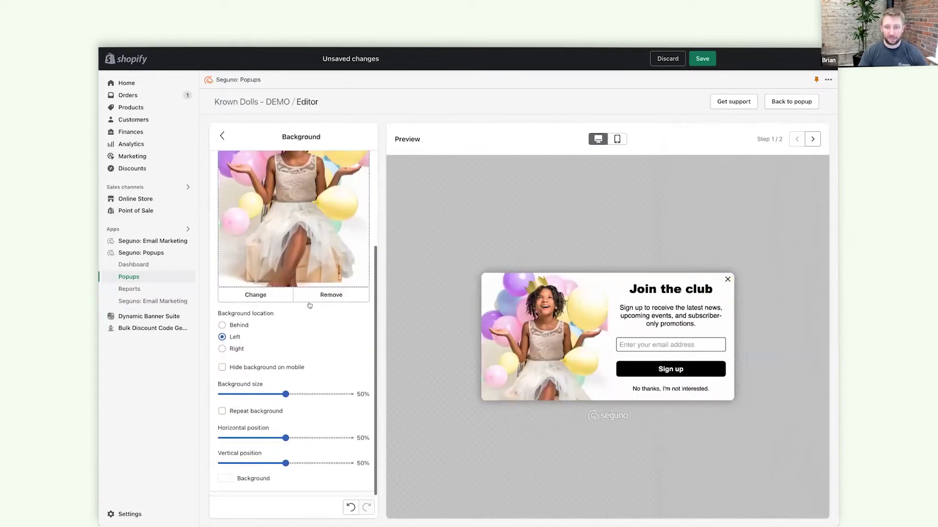
pyautogui.click(283, 394)
pyautogui.moveTo(283, 395); pyautogui.dragTo(272, 395)
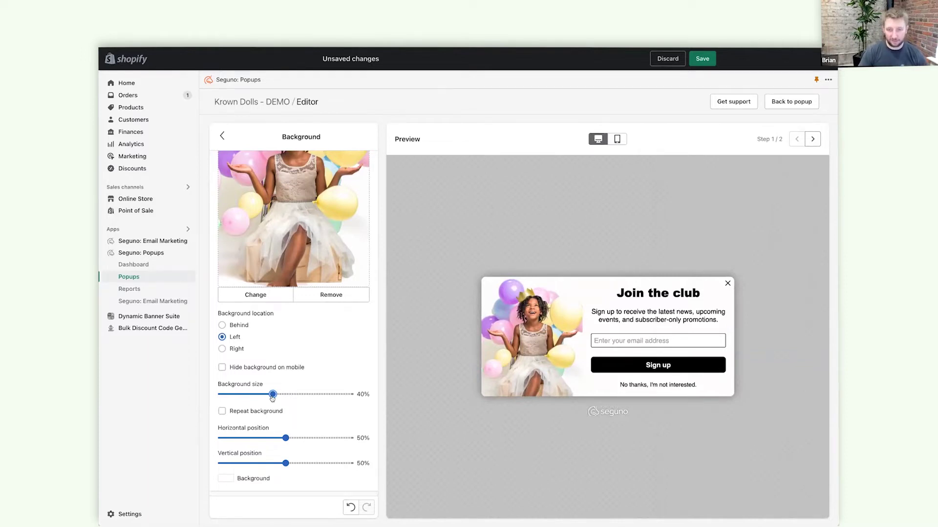
pyautogui.click(223, 367)
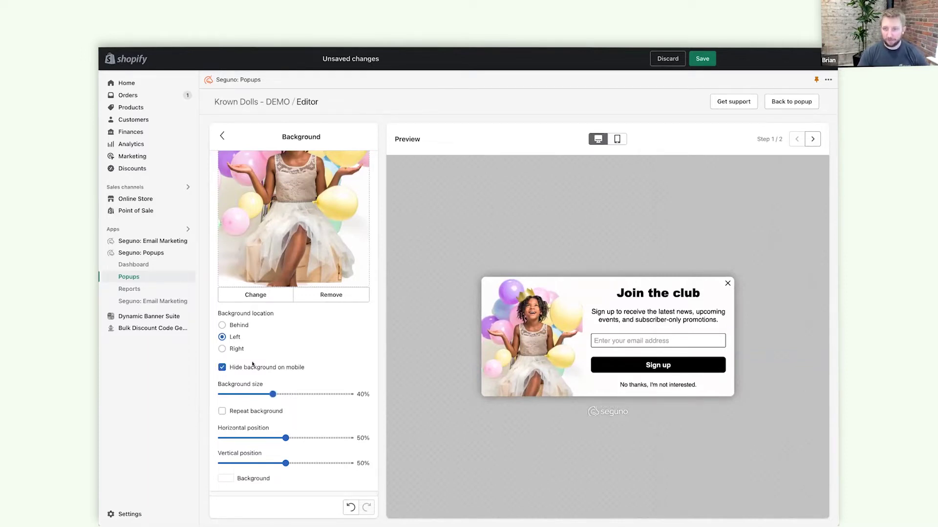
# - Set the popup's background color to hex F0E1EB
pyautogui.click(225, 479)
pyautogui.doubleClick(251, 430)
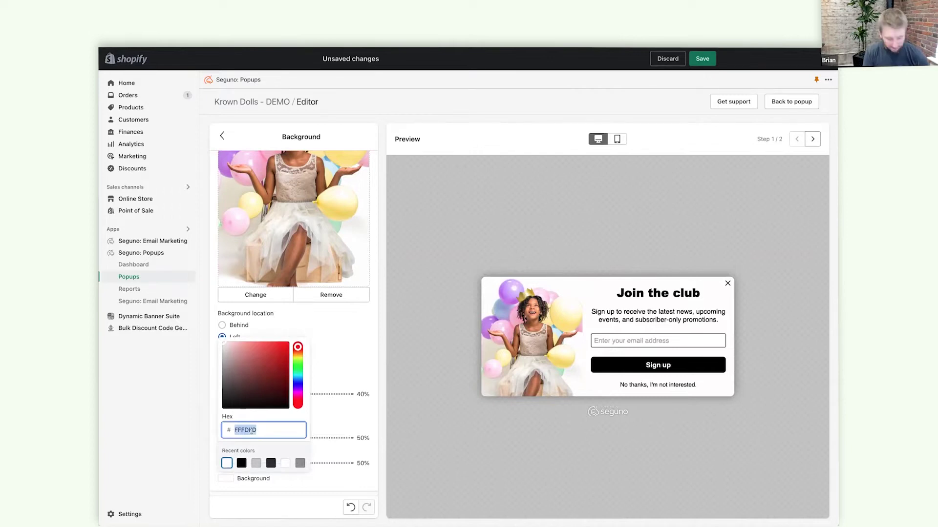
pyautogui.write('F0')
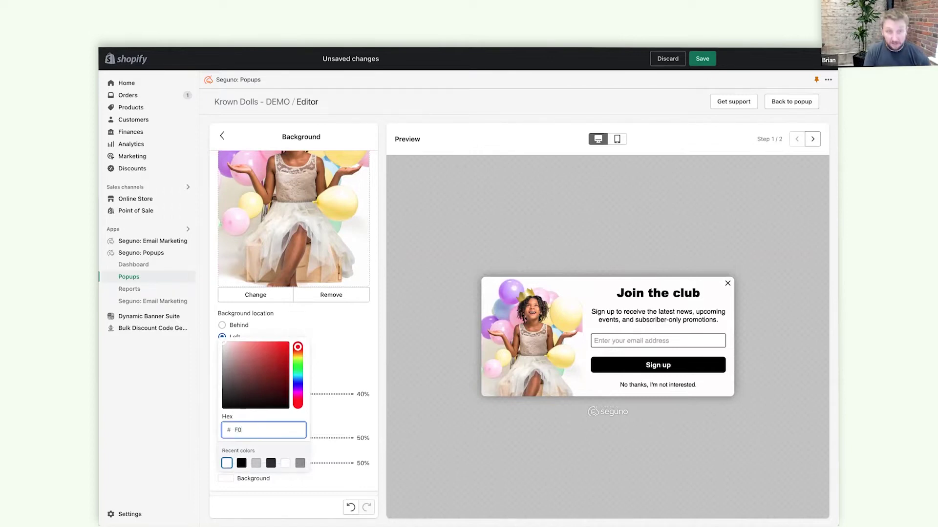
pyautogui.write('E1EB')
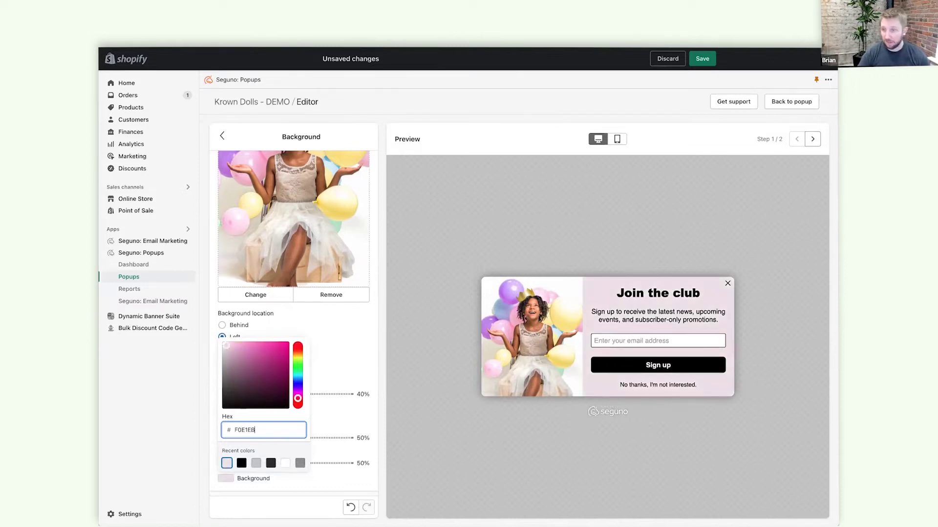
pyautogui.click(353, 351)
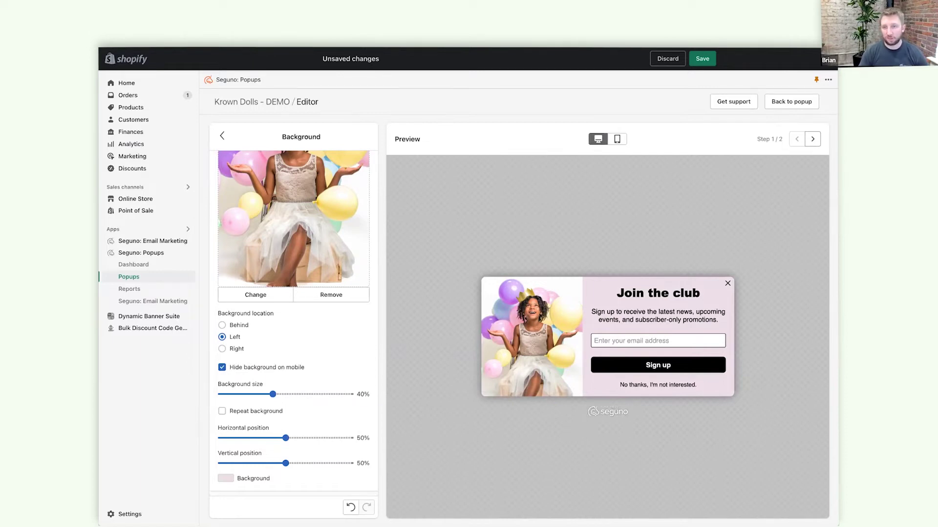
pyautogui.click(223, 136)
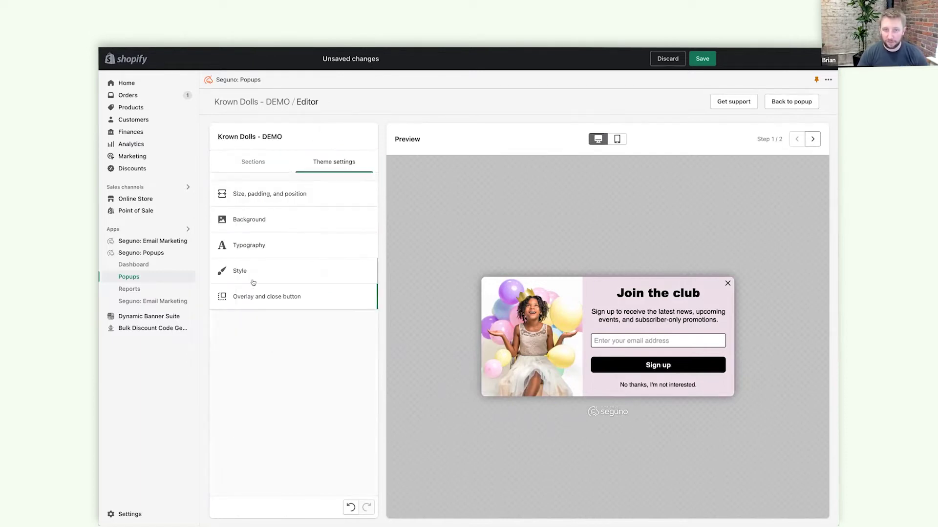
# - Give the popup square corners in the theme's style settings
pyautogui.click(251, 270)
pyautogui.click(255, 229)
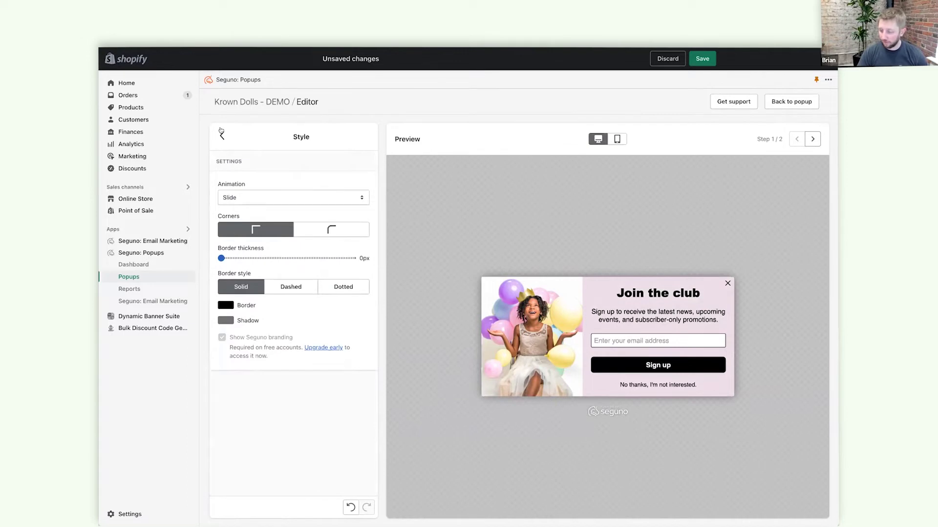
pyautogui.click(221, 135)
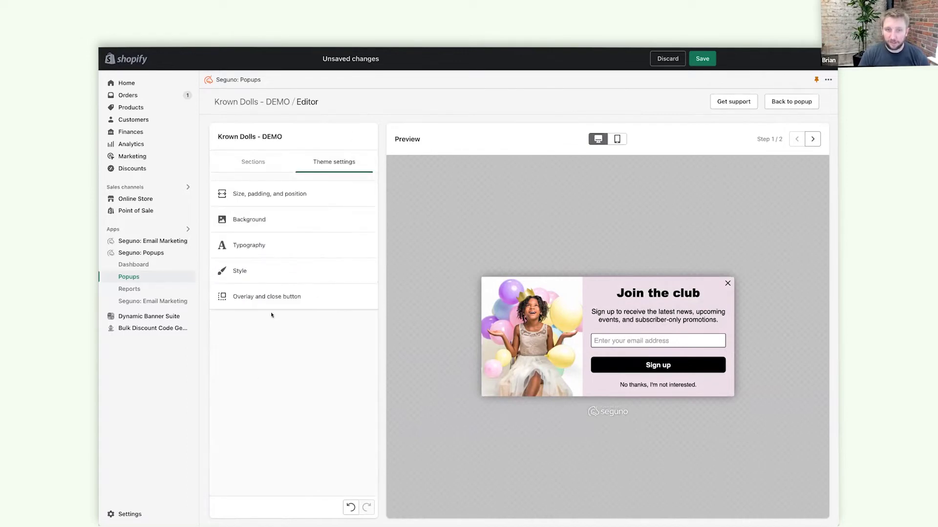
# - Add an image section to Step 1 using the Krown Dolls logo from the library
pyautogui.click(252, 161)
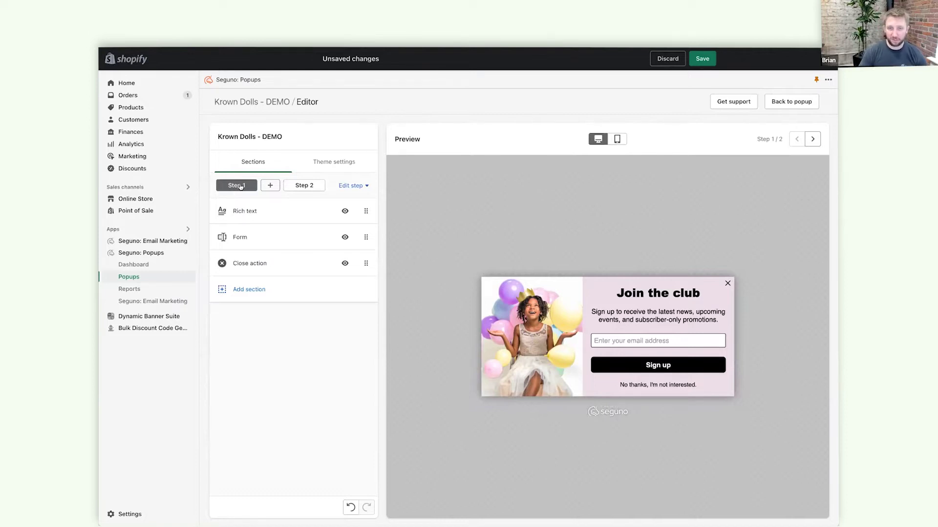
pyautogui.click(252, 289)
pyautogui.click(243, 314)
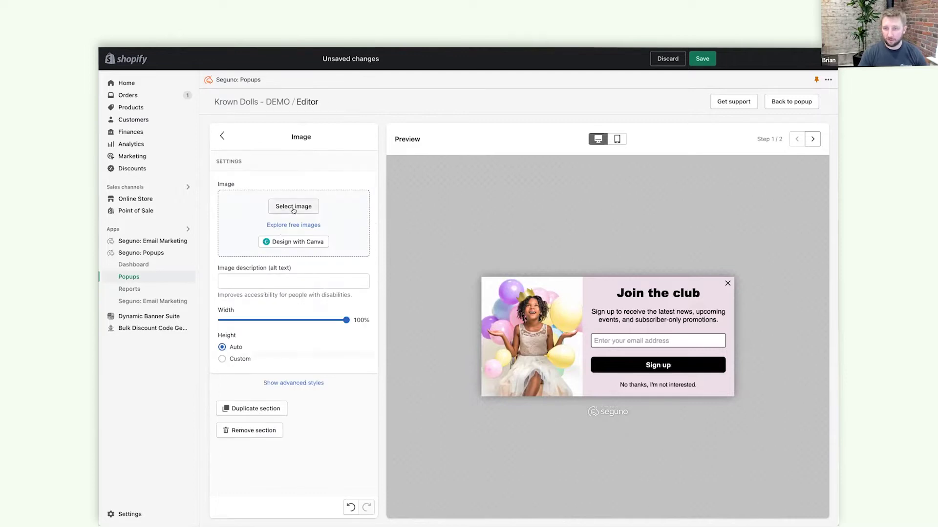
pyautogui.click(293, 209)
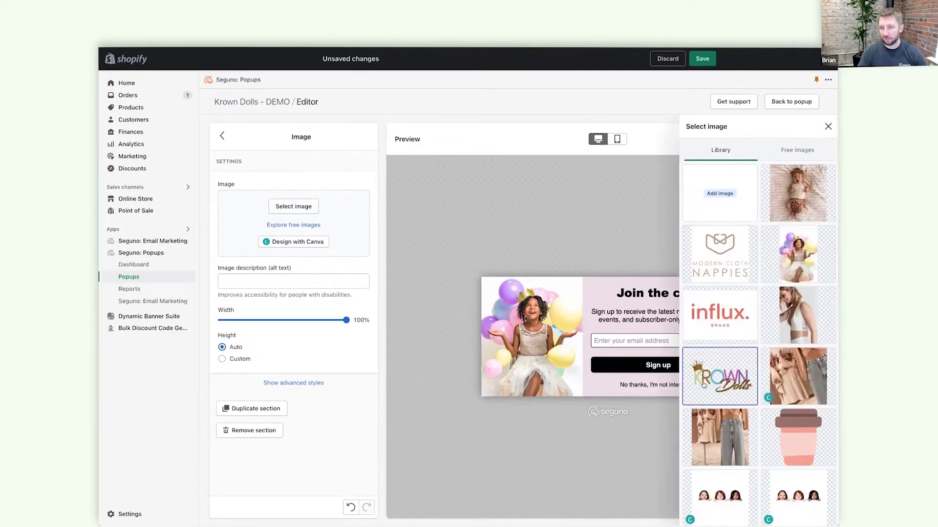
pyautogui.click(703, 384)
pyautogui.click(812, 510)
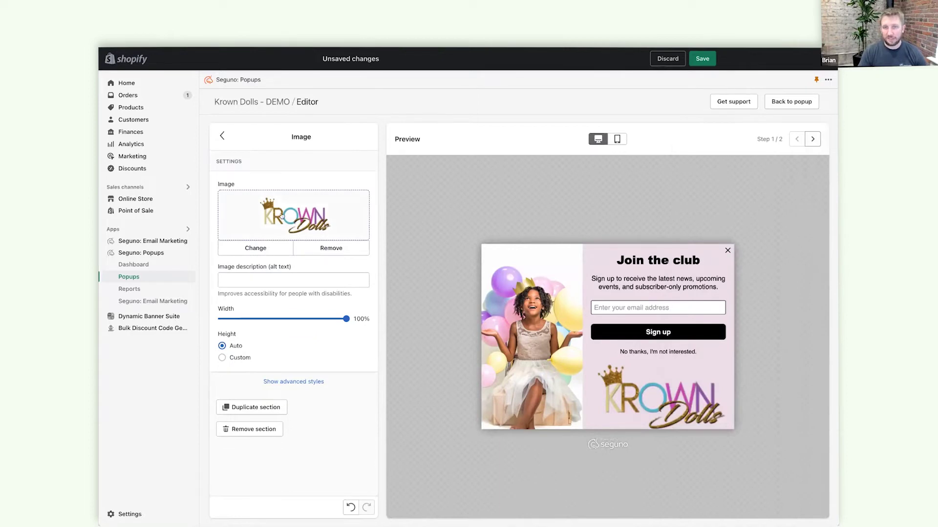
# - Reduce the logo's width to 45% and move its image section above the rich text section
pyautogui.moveTo(346, 319); pyautogui.dragTo(277, 316)
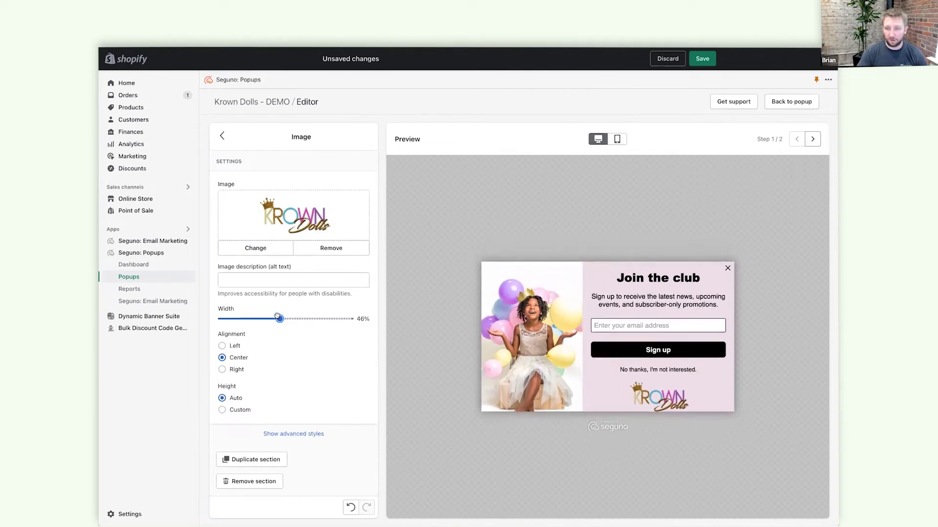
pyautogui.click(222, 135)
pyautogui.moveTo(363, 289); pyautogui.dragTo(355, 209)
# - Set the logo image section's top padding to 30 px in its advanced styles
pyautogui.click(296, 212)
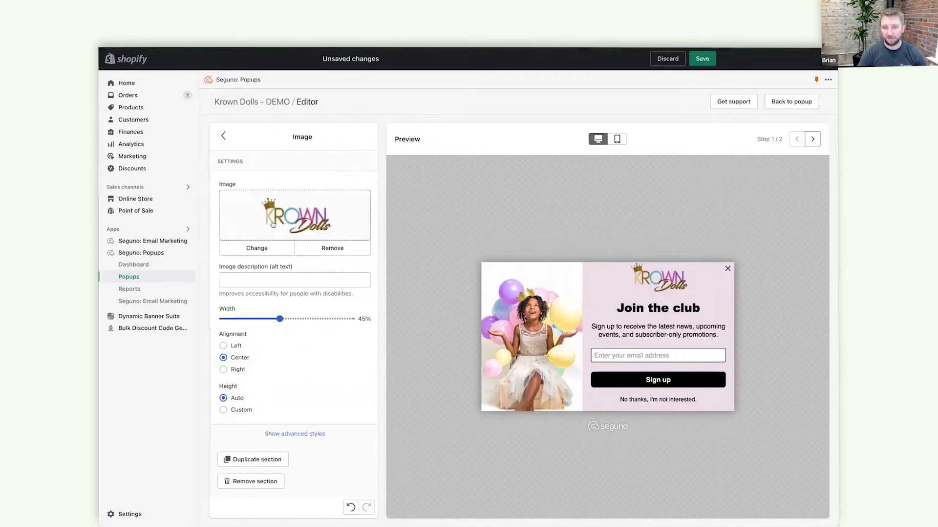
pyautogui.click(290, 434)
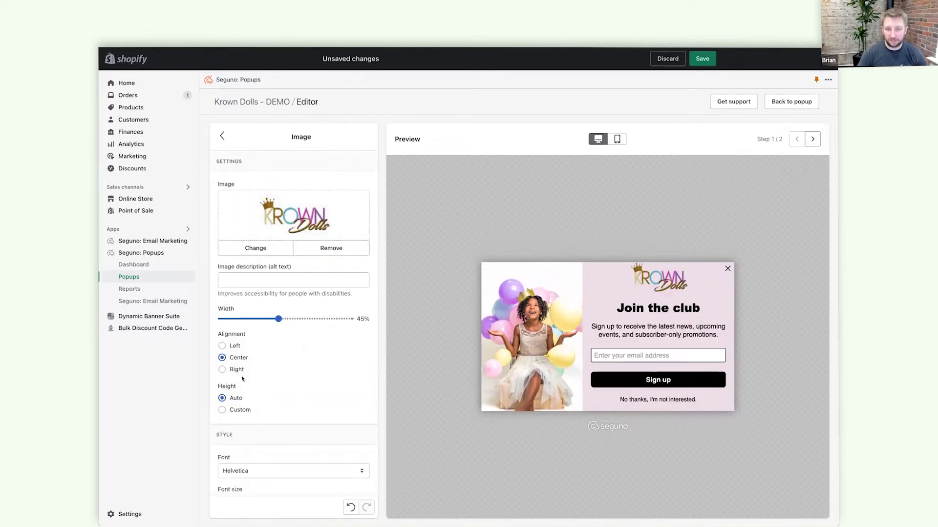
pyautogui.scroll(-5, 242, 378)
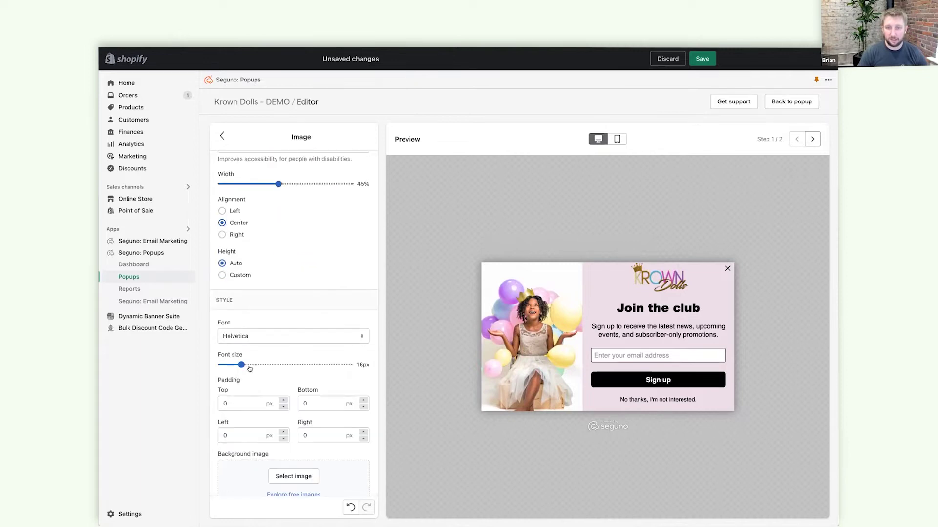
pyautogui.doubleClick(226, 404)
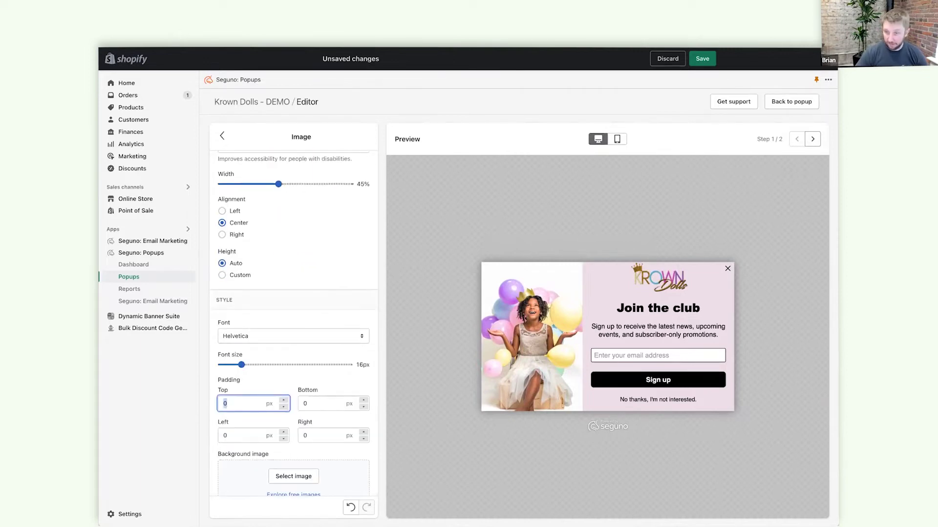
pyautogui.write('20')
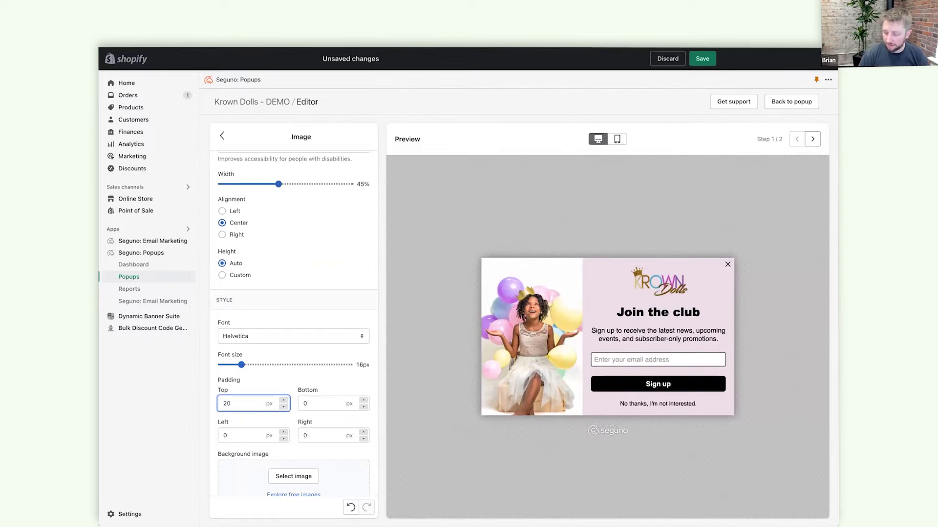
pyautogui.press('BackSpace')
pyautogui.write('3')
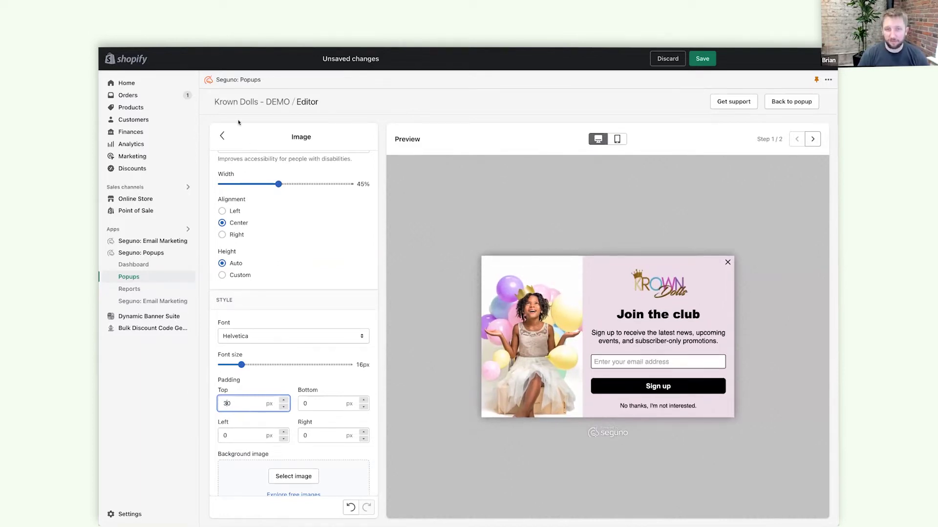
pyautogui.click(222, 136)
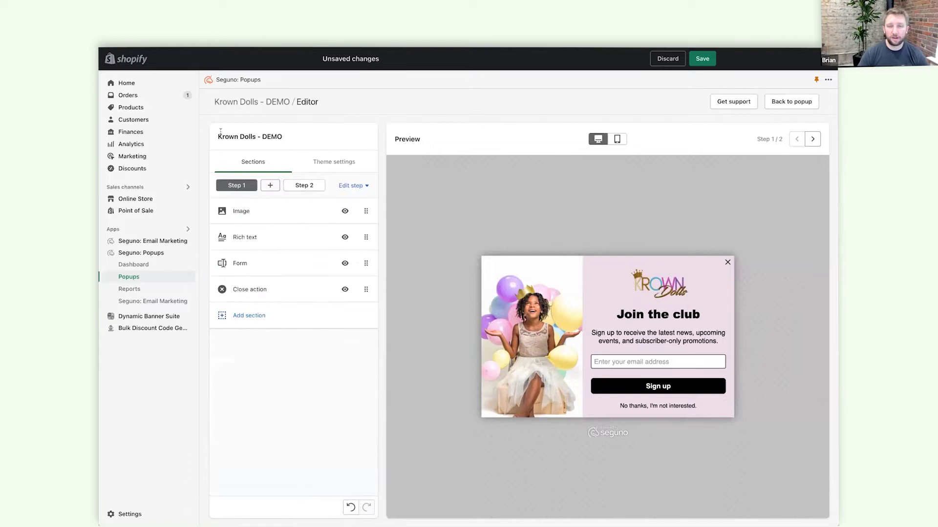
# - Insert the line "HEY, GOOD-LOOKING!" above the "Join the club" heading in the rich text section
pyautogui.click(263, 240)
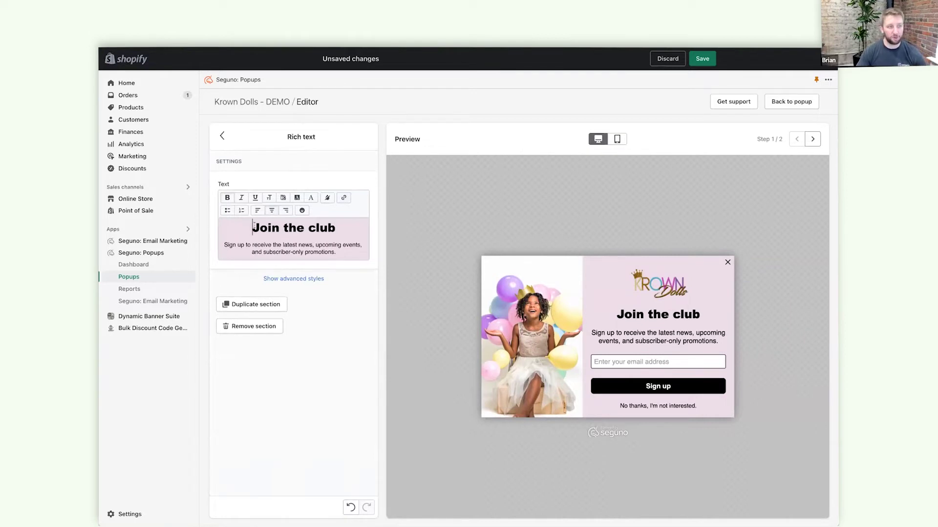
pyautogui.press('Return')
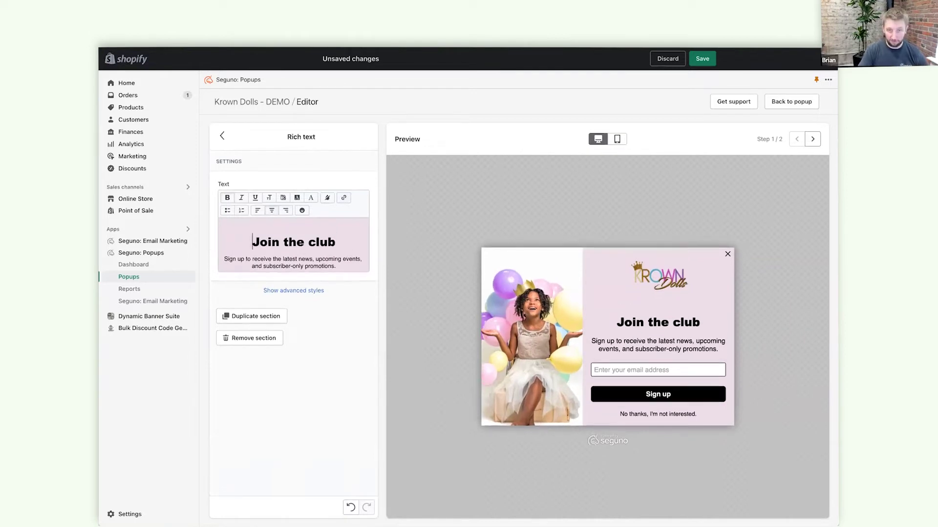
pyautogui.write('H')
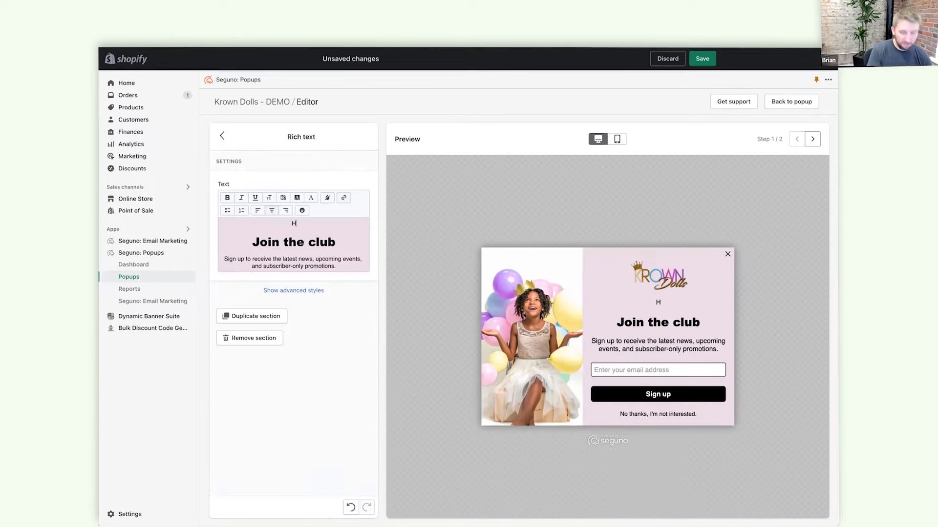
pyautogui.write('EY, GOOD')
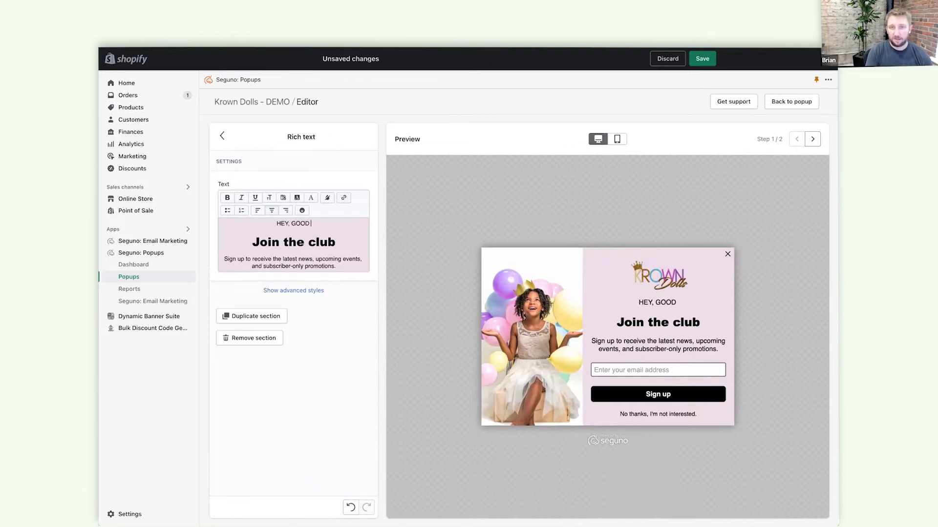
pyautogui.write('-LOOKING!')
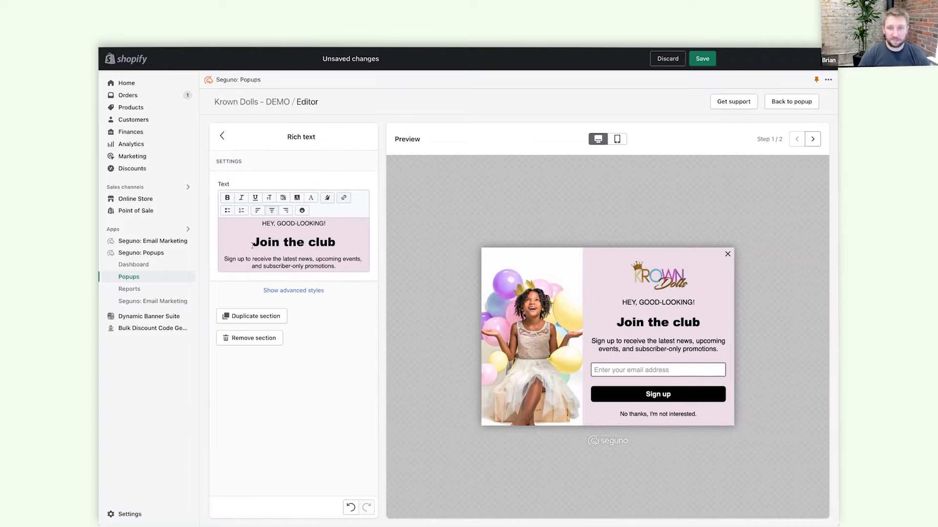
# - Replace the "Join the club" heading with "WANT 10% OFF?" in the rich text section
pyautogui.moveTo(253, 242); pyautogui.dragTo(316, 250)
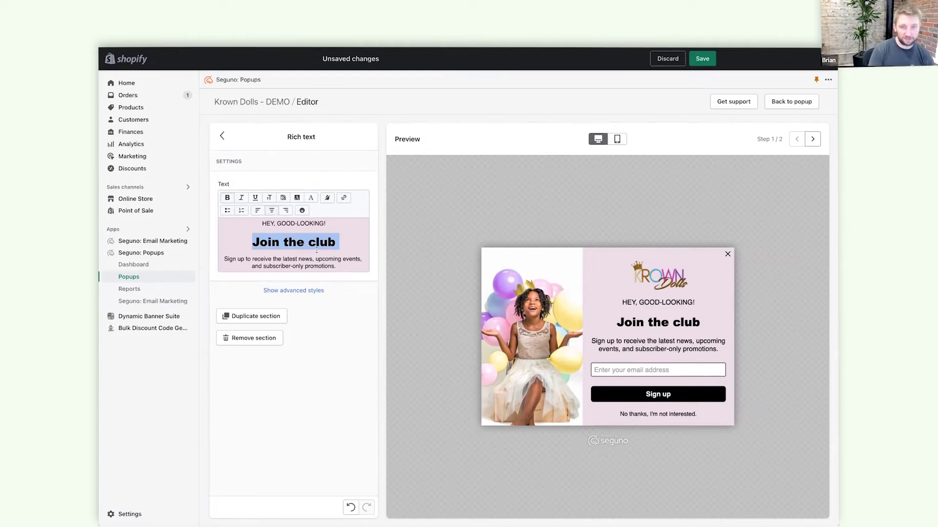
pyautogui.write('WANT')
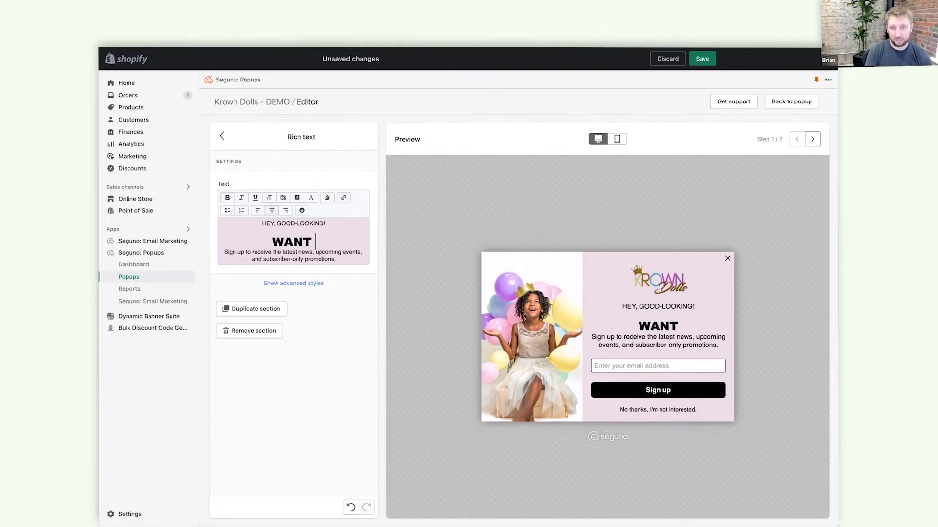
pyautogui.write(' 10%')
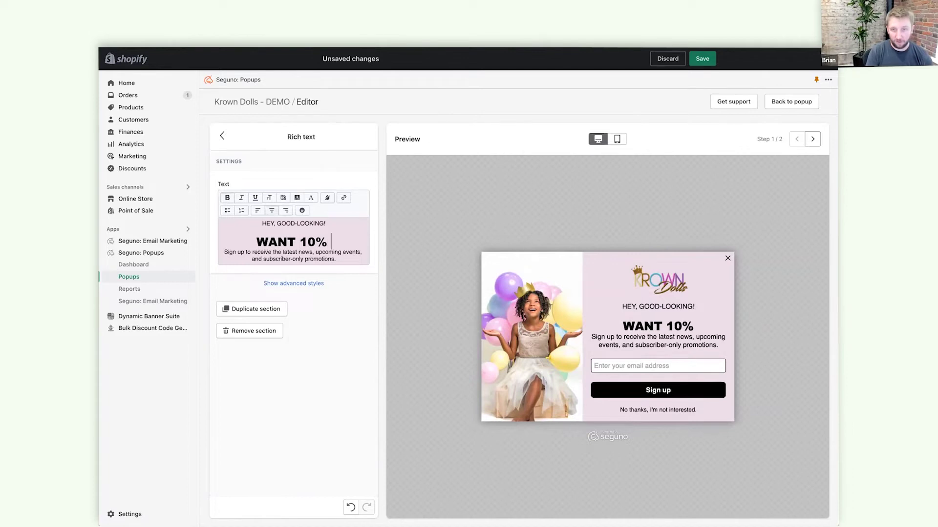
pyautogui.write(' OFF?')
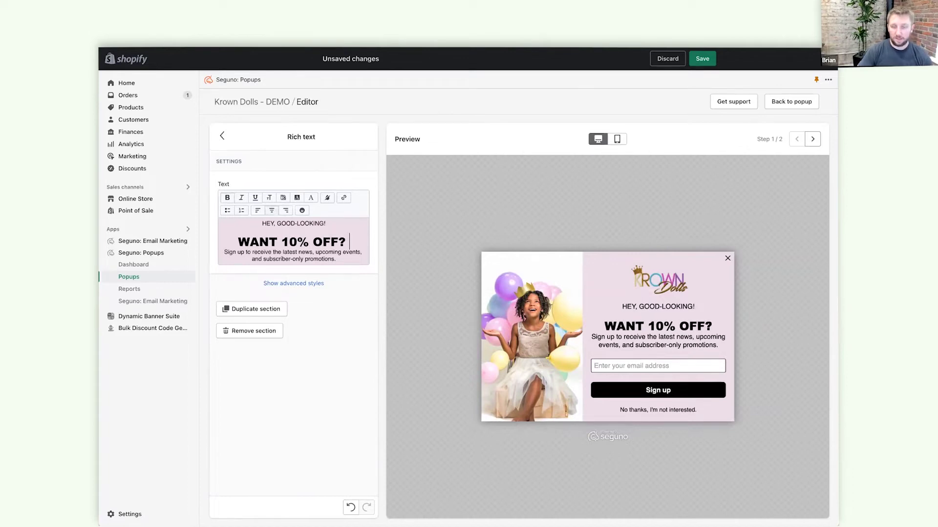
pyautogui.press('Return')
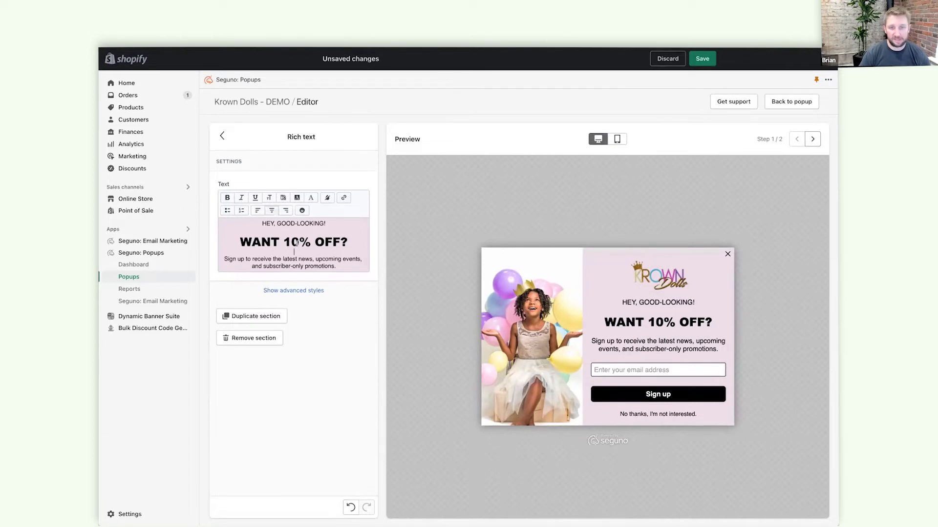
# - Set the "HEY, GOOD-LOOKING!" and "WANT 10% OFF?" lines to the Open Sans font and remove bold from the "WANT 10% OFF?" heading
pyautogui.moveTo(348, 242); pyautogui.dragTo(260, 222)
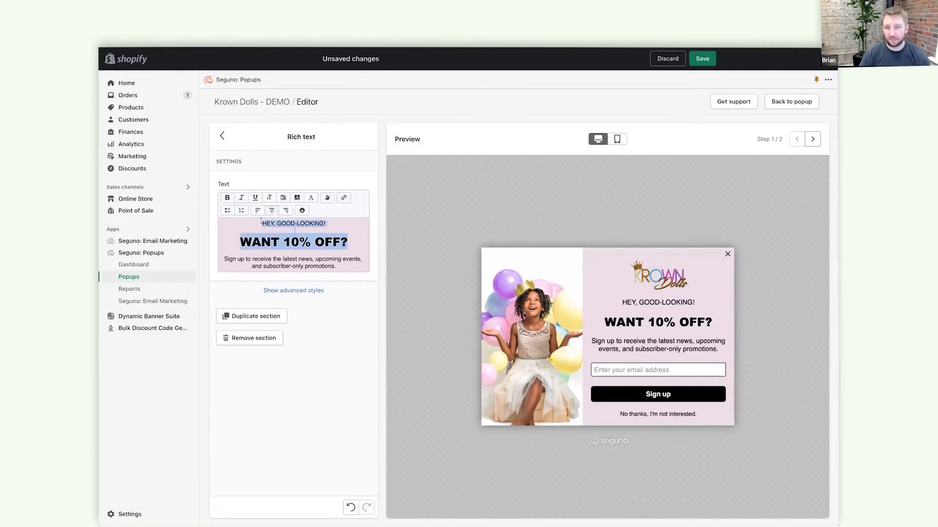
pyautogui.click(306, 201)
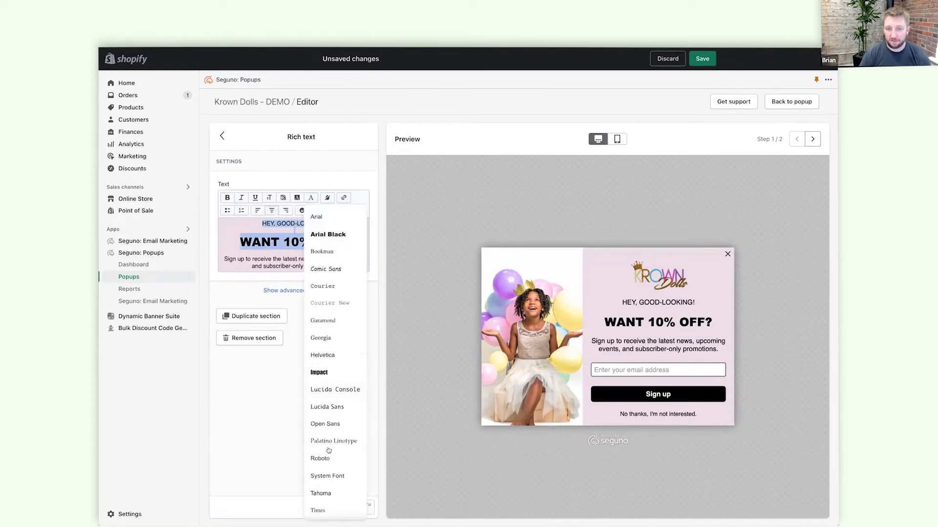
pyautogui.click(353, 420)
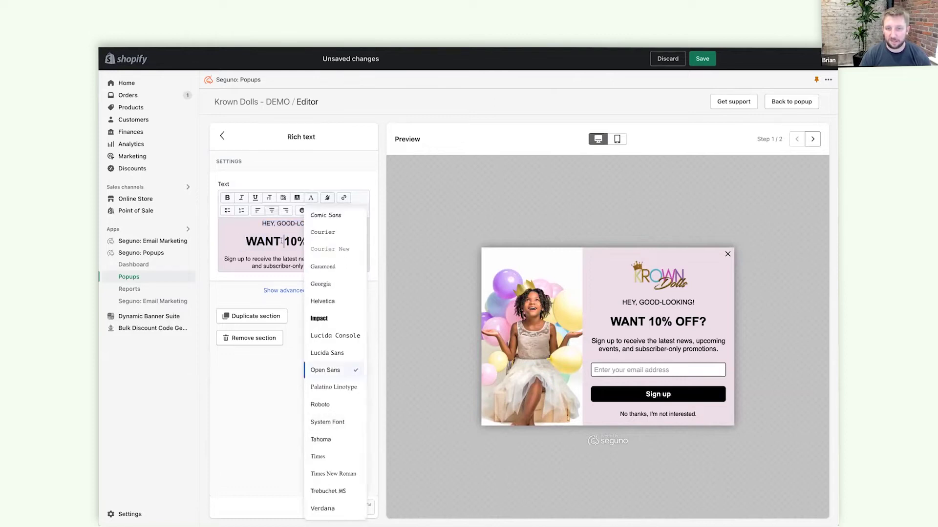
pyautogui.tripleClick(282, 241)
pyautogui.click(227, 197)
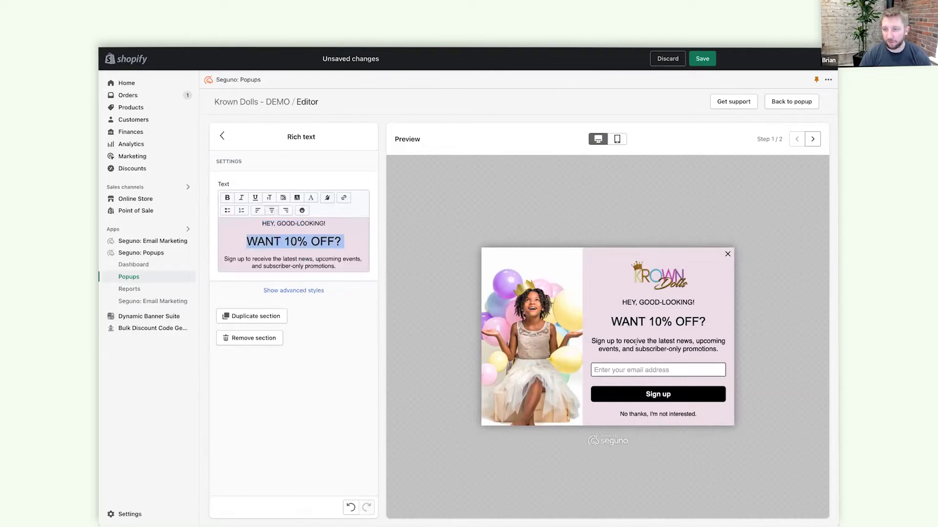
# - Increase the letter spacing of the "HEY, GOOD-LOOKING!" and "WANT 10% OFF?" lines to 1.4 px
pyautogui.tripleClick(284, 223)
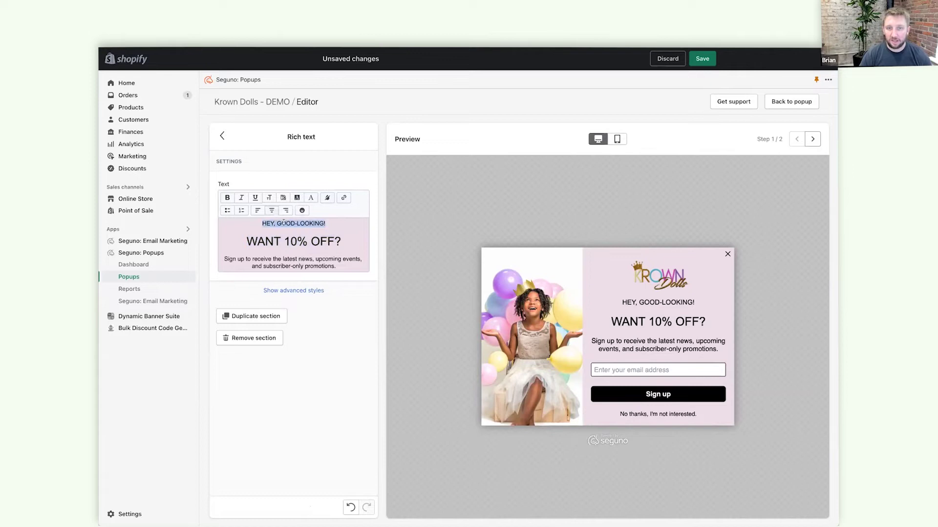
pyautogui.tripleClick(272, 241)
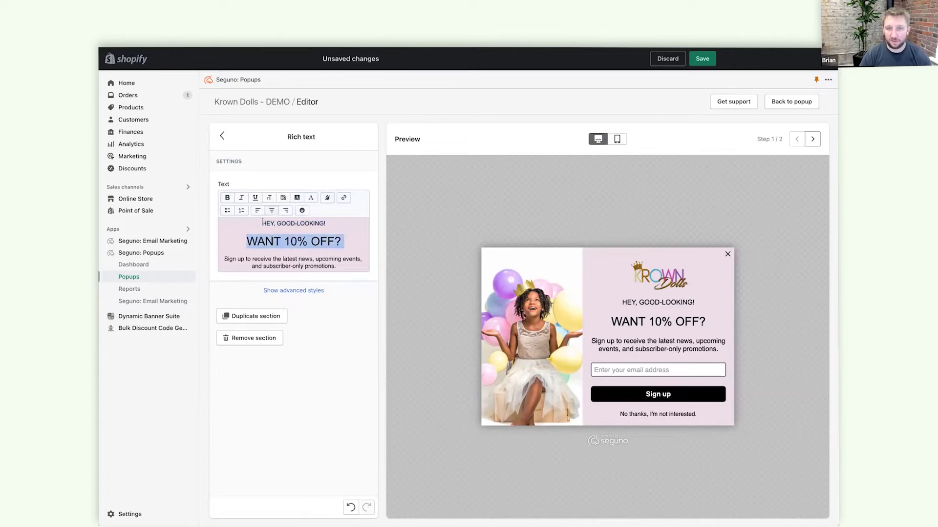
pyautogui.click(267, 198)
pyautogui.click(232, 251)
pyautogui.press('Right')
pyautogui.press('Right')
pyautogui.press('Right')
pyautogui.press('Right')
pyautogui.press('Right')
pyautogui.press('Right')
pyautogui.press('Right')
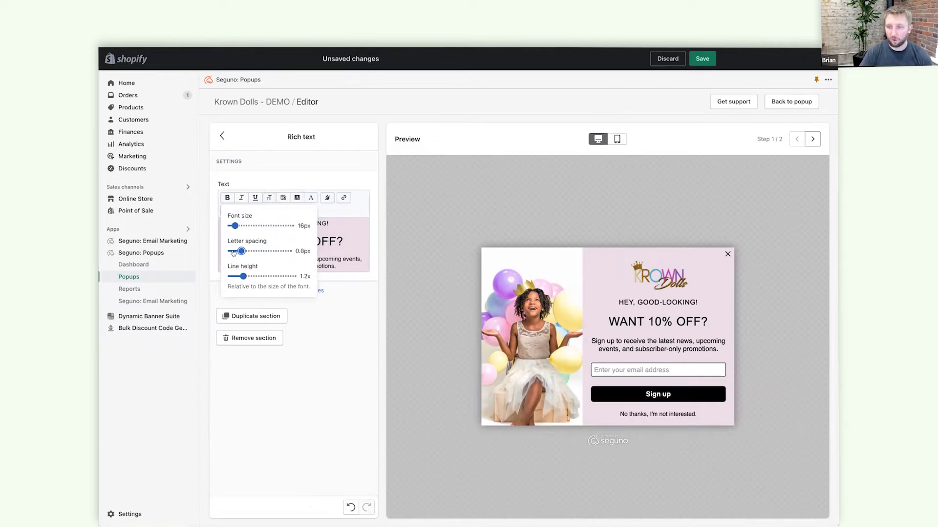
pyautogui.press('Right')
pyautogui.press('Right')
pyautogui.press('Right')
pyautogui.press('Right')
pyautogui.press('Right')
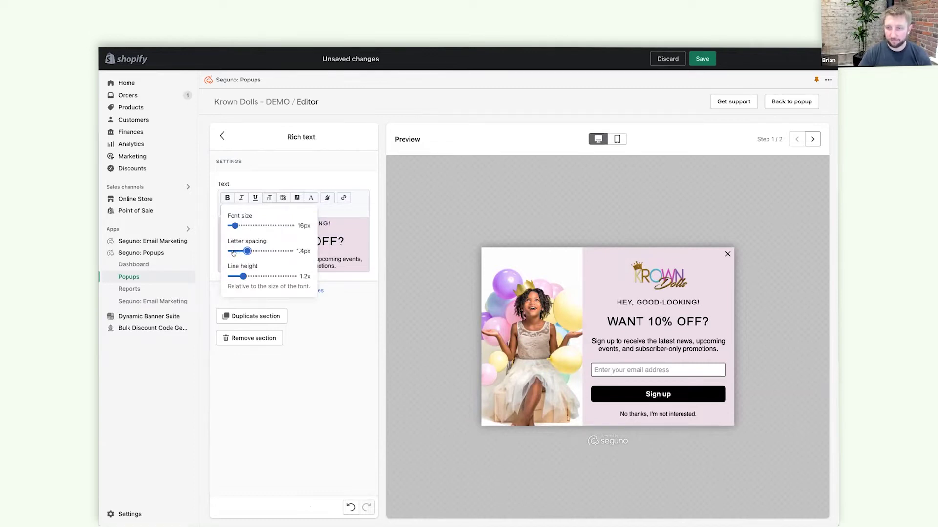
pyautogui.click(317, 225)
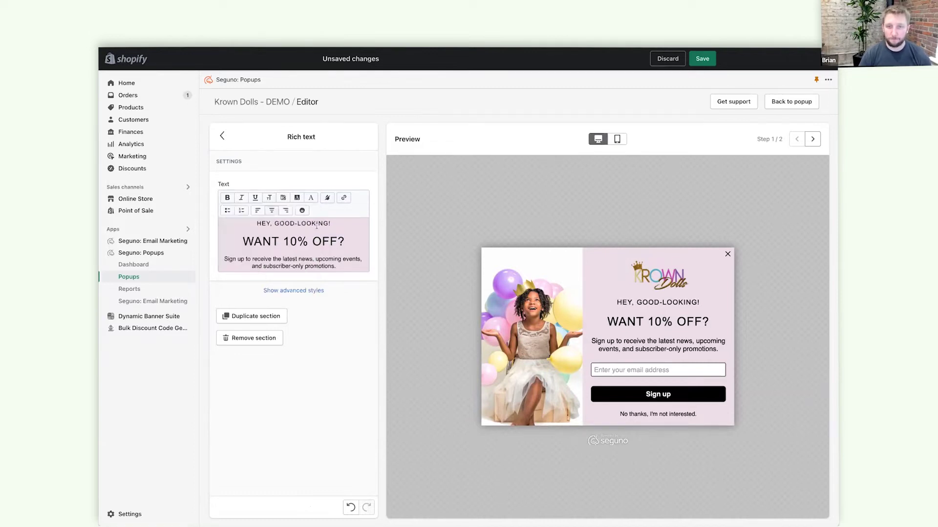
# - Enlarge the "WANT 10% OFF?" heading to a font size of 32 px
pyautogui.moveTo(245, 246); pyautogui.dragTo(352, 235)
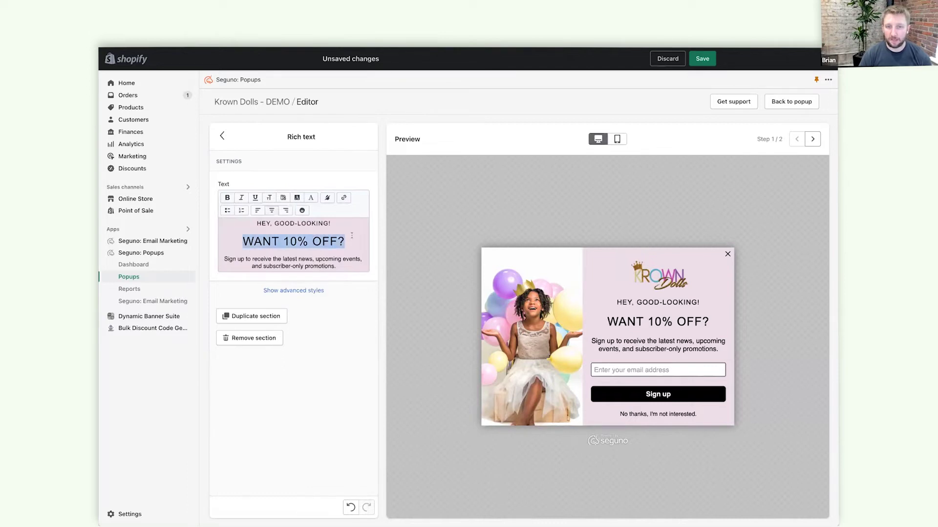
pyautogui.click(269, 197)
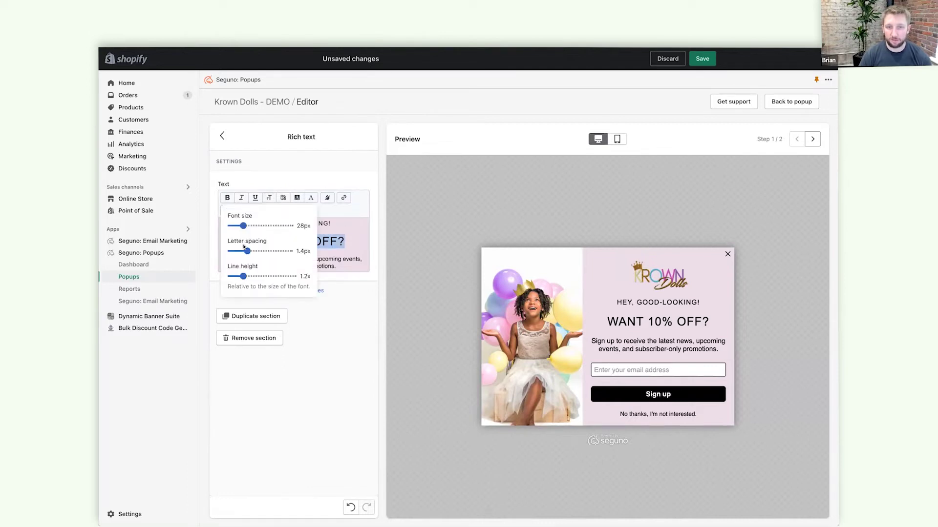
pyautogui.moveTo(244, 225); pyautogui.dragTo(246, 225)
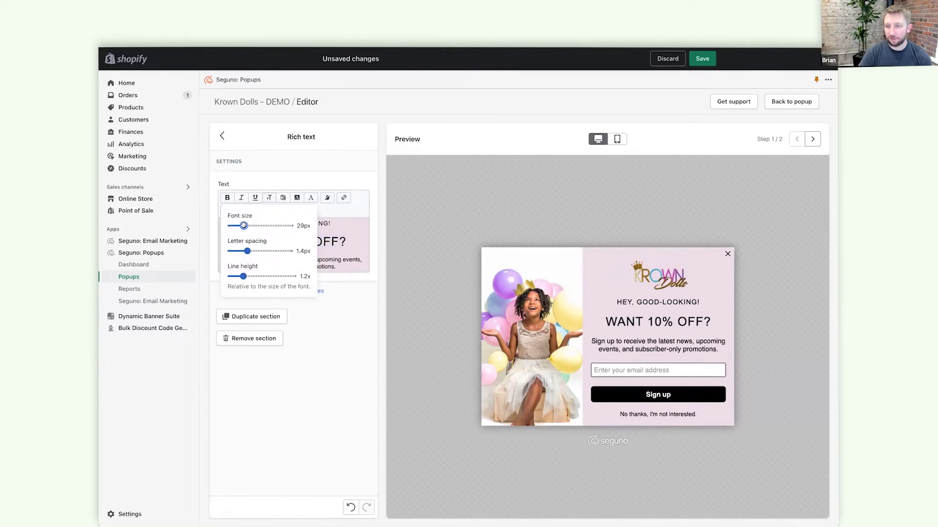
pyautogui.moveTo(245, 225); pyautogui.dragTo(246, 225)
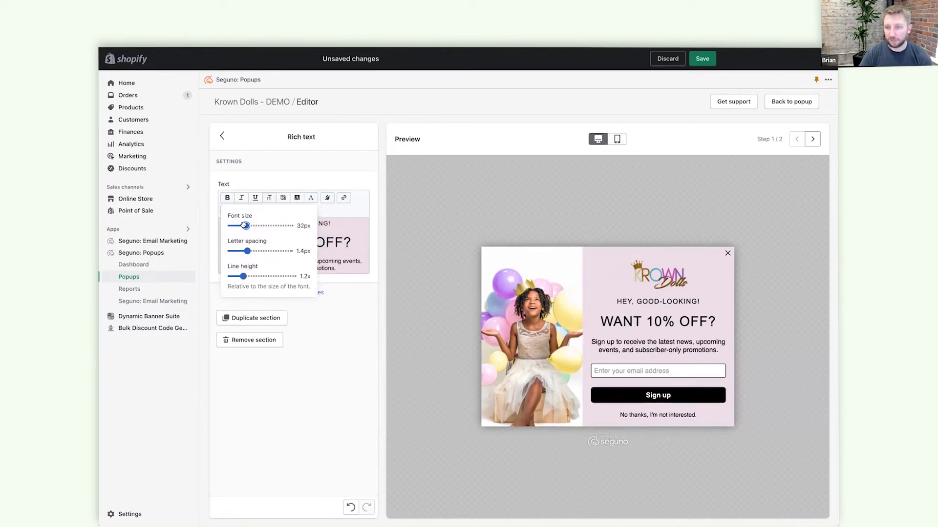
pyautogui.click(306, 173)
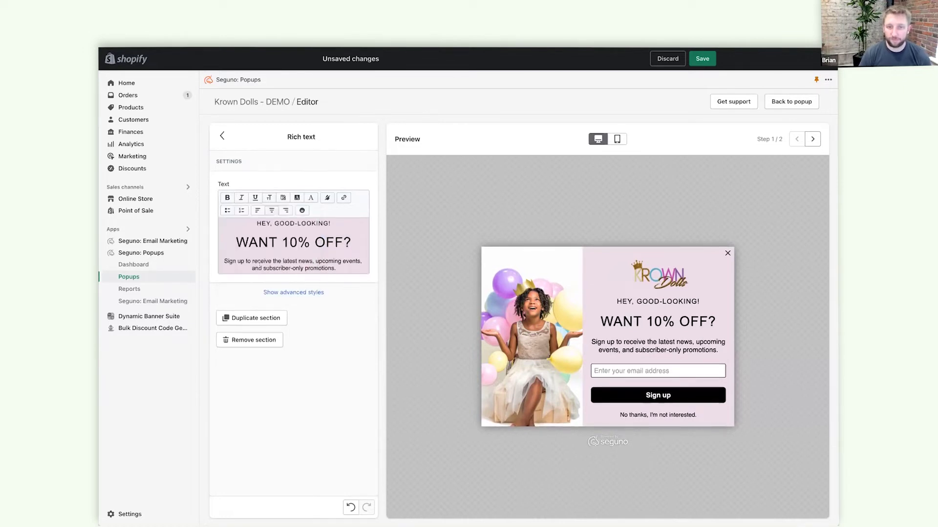
# - Replace the sign-up paragraph with "Subscribe to our newsletter and grab 10% off your next order, plus get all the latest promotions & style tips."
pyautogui.moveTo(223, 261); pyautogui.dragTo(332, 268)
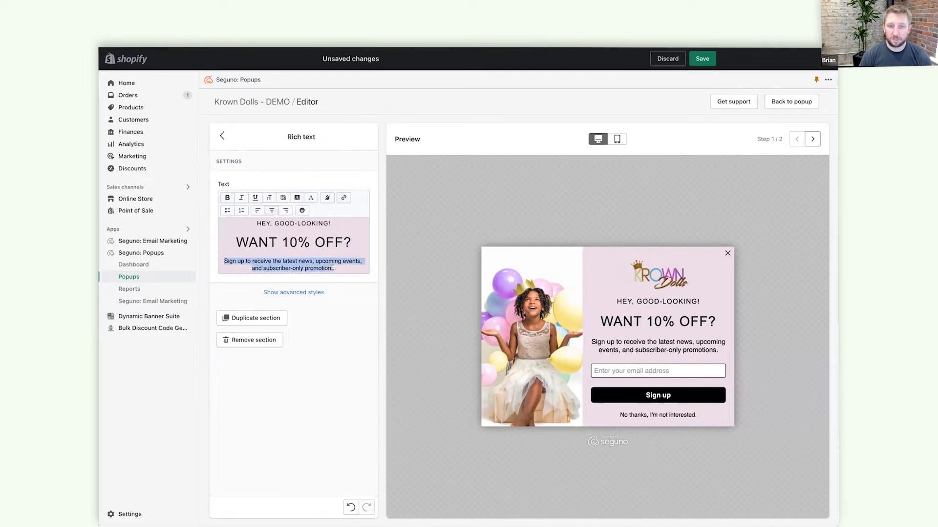
pyautogui.write('Subscri')
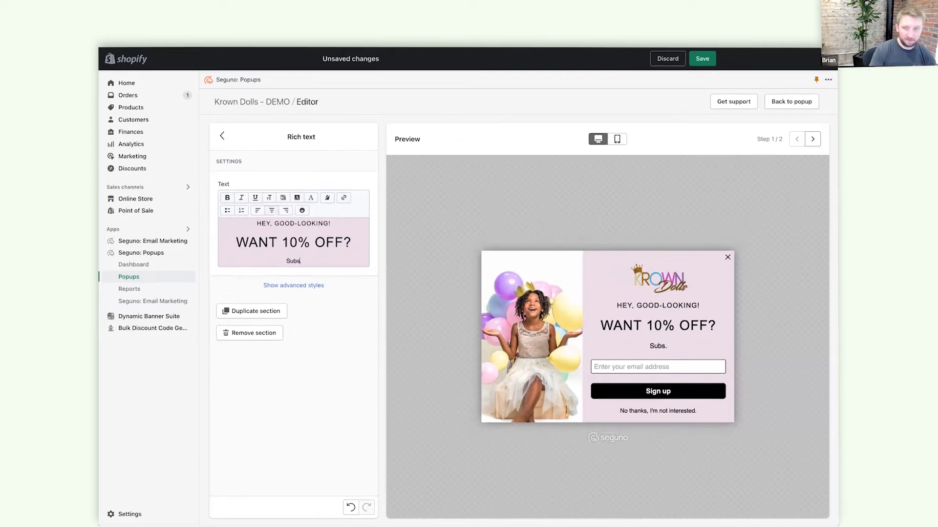
pyautogui.write('be to our new')
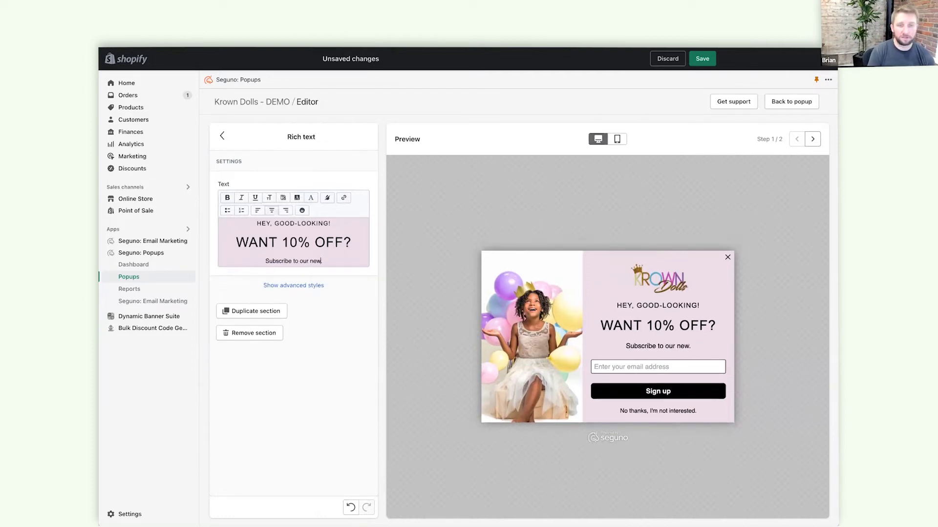
pyautogui.write('sletter and grab 10')
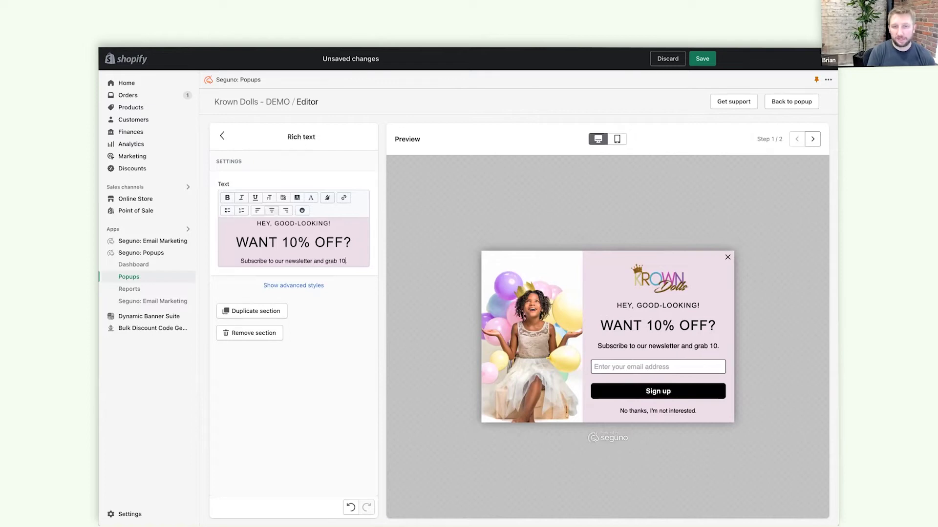
pyautogui.write('% off')
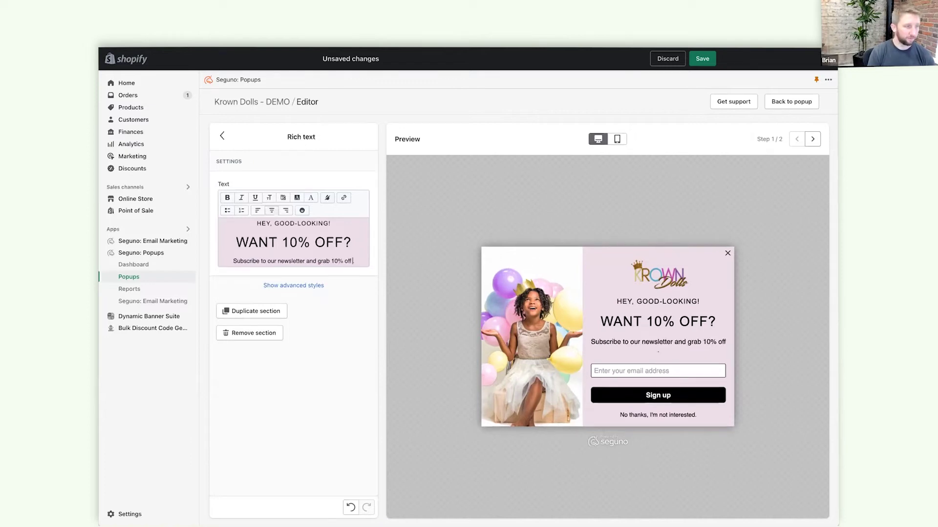
pyautogui.write(' your next order, plus get a')
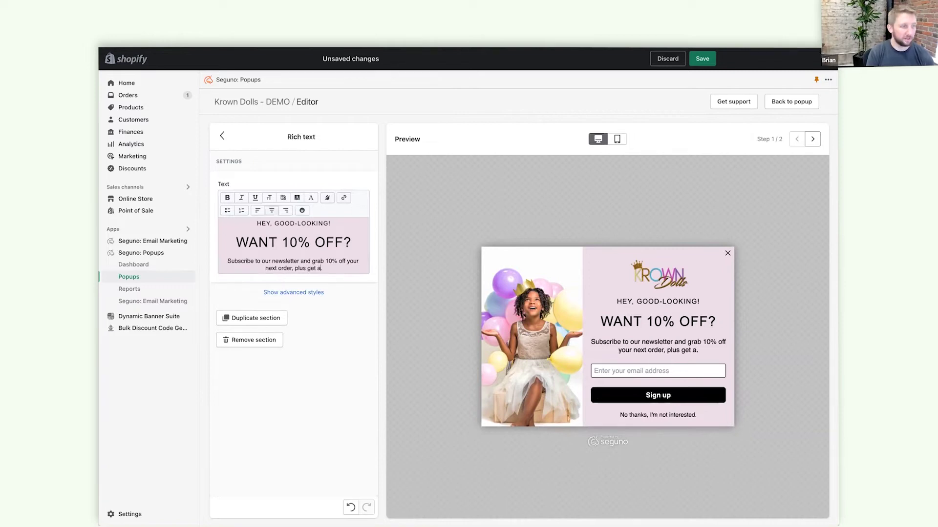
pyautogui.write('ll the latest')
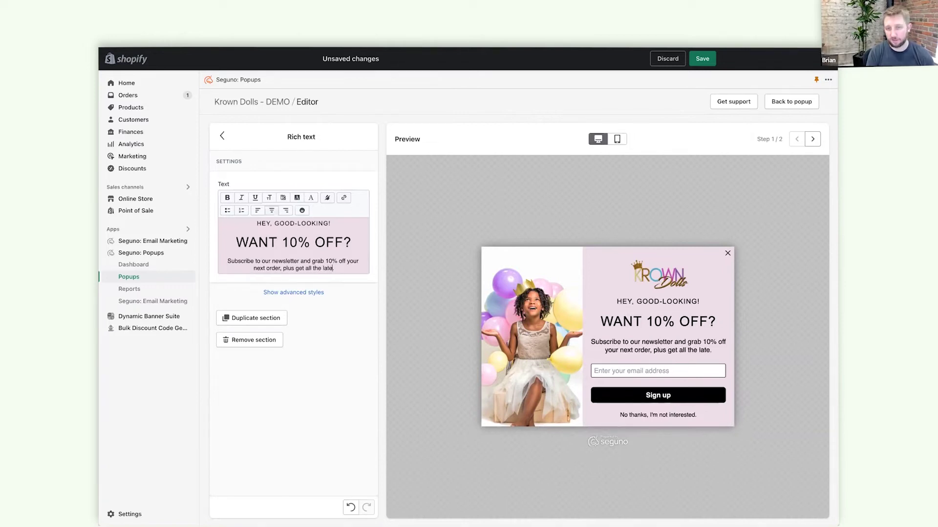
pyautogui.write(' promotions and')
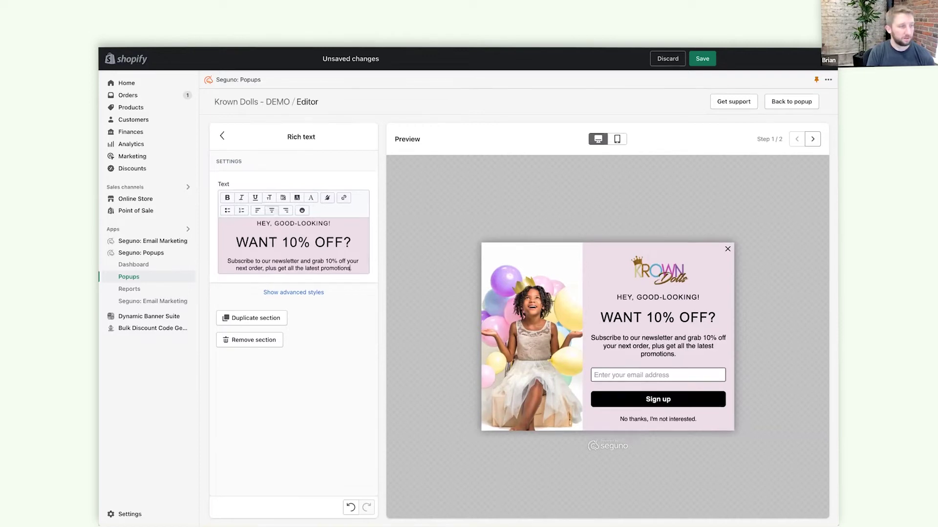
pyautogui.press('BackSpace')
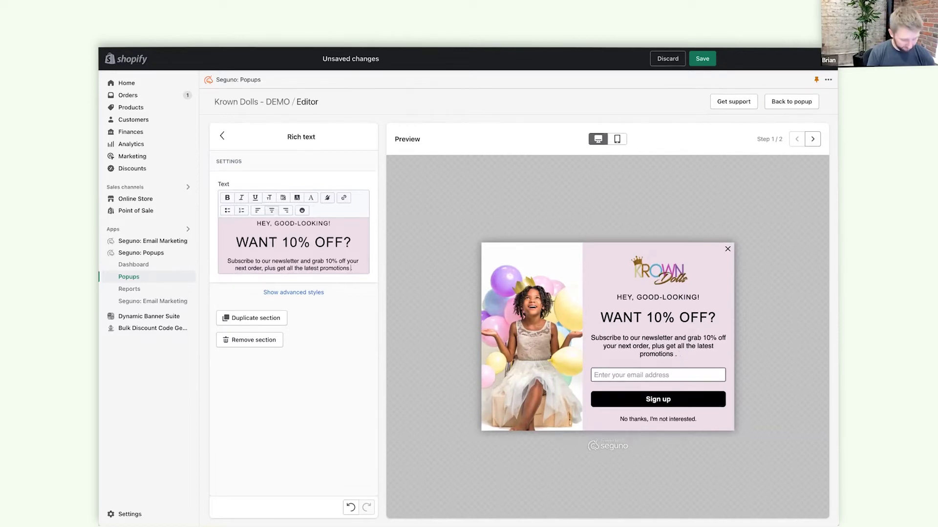
pyautogui.write('& style tip')
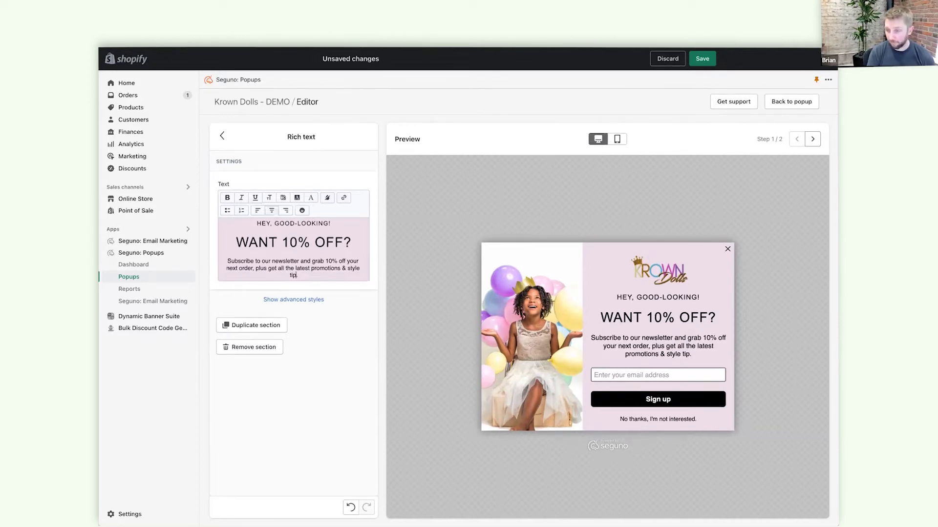
pyautogui.write('s')
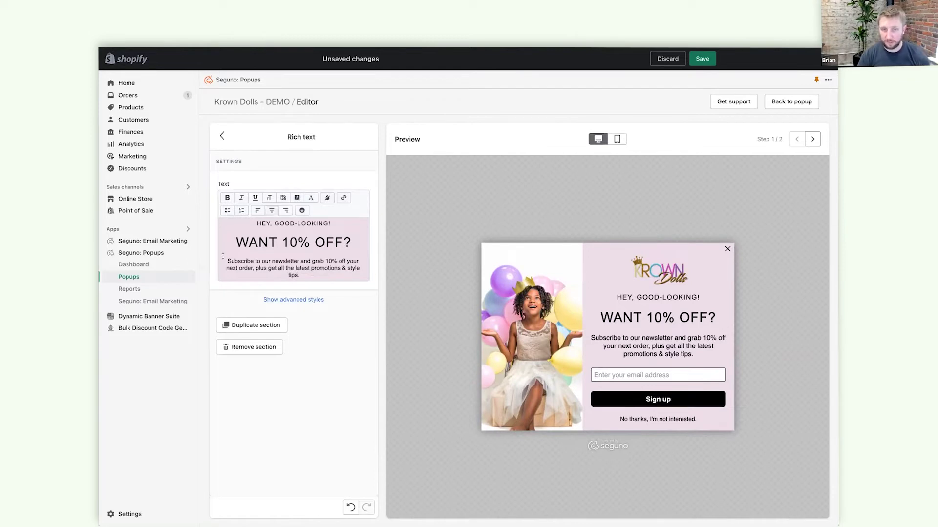
# - Format the subscribe paragraph with a 14 px font size and 0.6 px letter spacing, and make its "10% off" bold
pyautogui.tripleClick(225, 260)
pyautogui.click(268, 198)
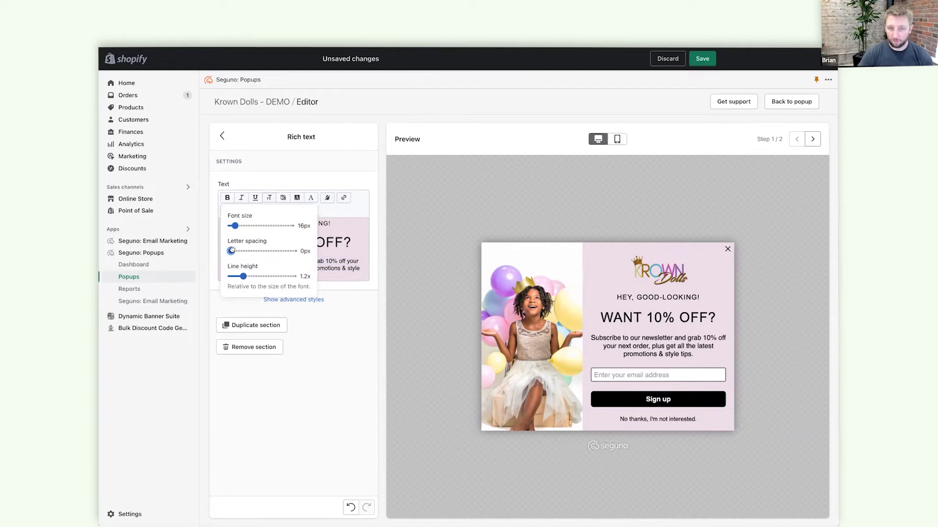
pyautogui.moveTo(231, 251); pyautogui.dragTo(235, 251)
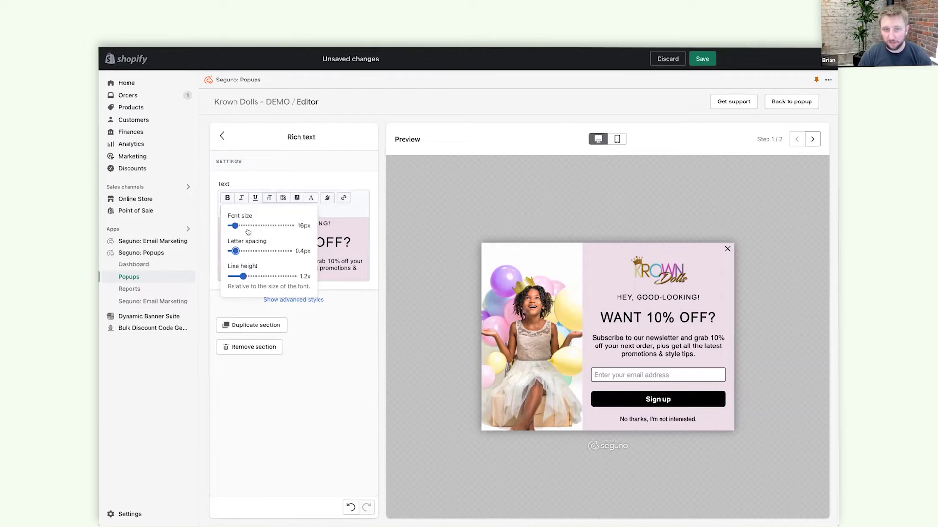
pyautogui.moveTo(233, 225); pyautogui.dragTo(233, 225)
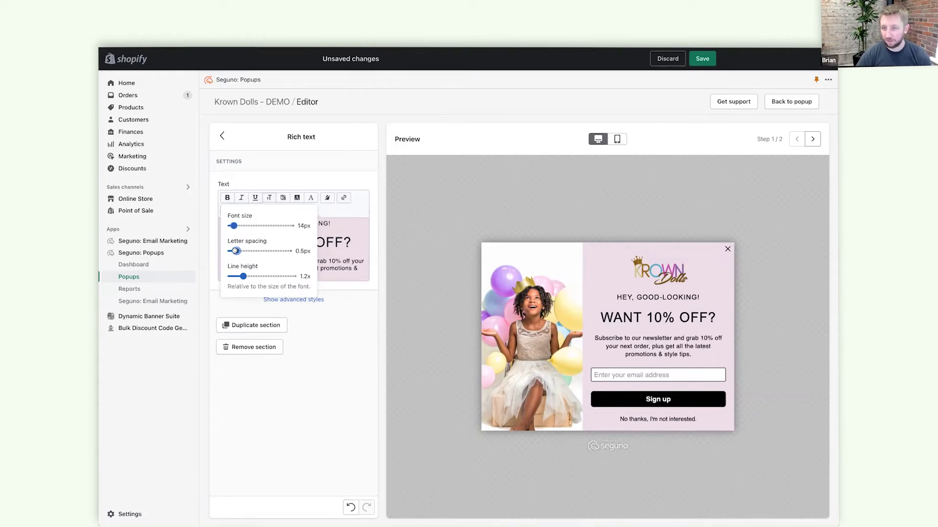
pyautogui.click(351, 242)
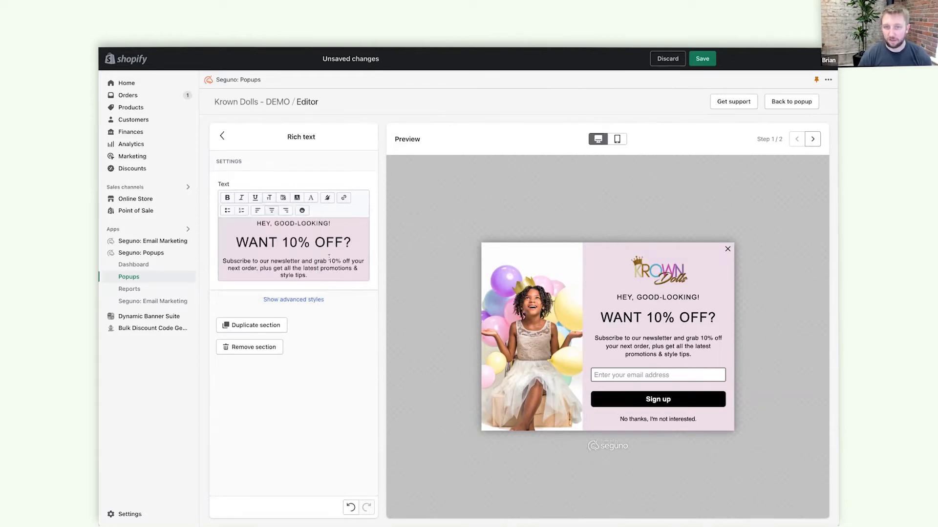
pyautogui.moveTo(328, 260); pyautogui.dragTo(350, 260)
pyautogui.hotkey('ctrl', 'b')
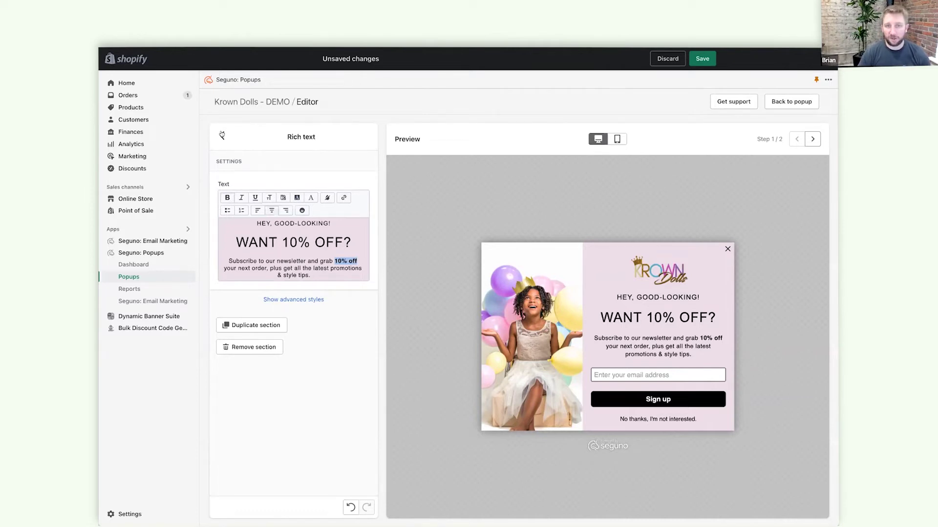
# - Set the form's email field placeholder to "Email address" and give the form field square corners
pyautogui.click(222, 135)
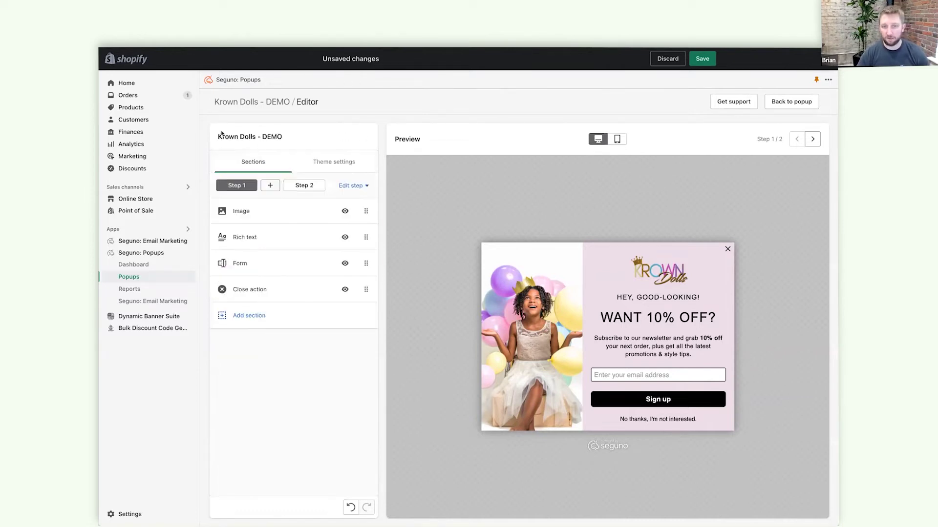
pyautogui.click(253, 265)
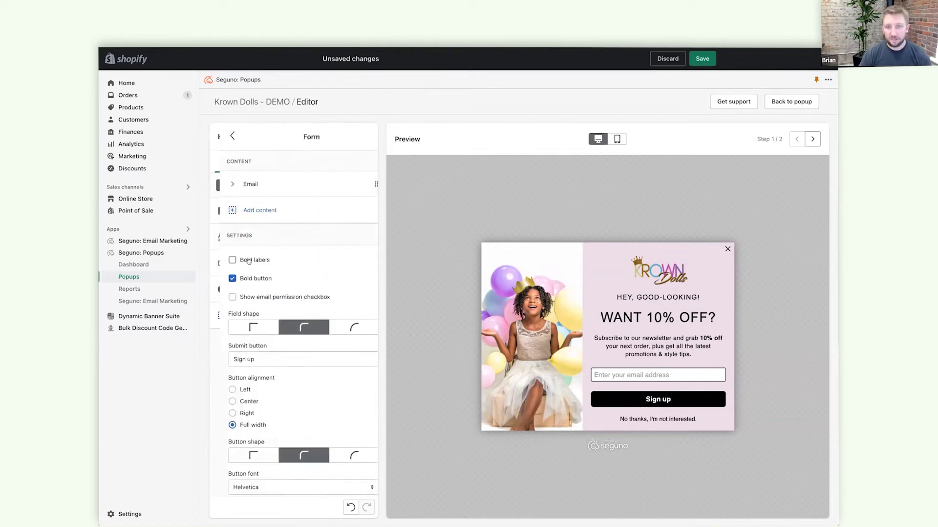
pyautogui.click(256, 184)
pyautogui.moveTo(255, 254); pyautogui.dragTo(223, 256)
pyautogui.write('Email address')
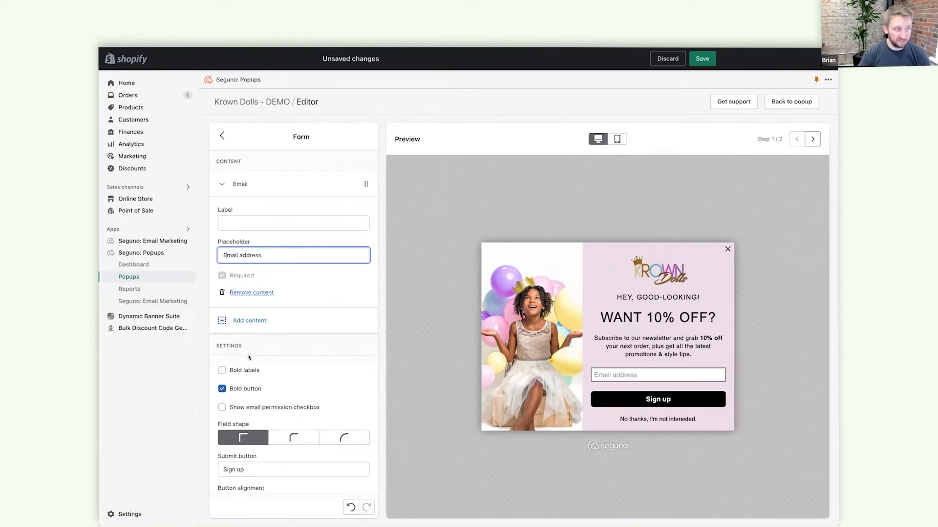
# - Change the form's field border color to white, FFFFFF
pyautogui.scroll(-4, 249, 358)
pyautogui.scroll(-3, 249, 358)
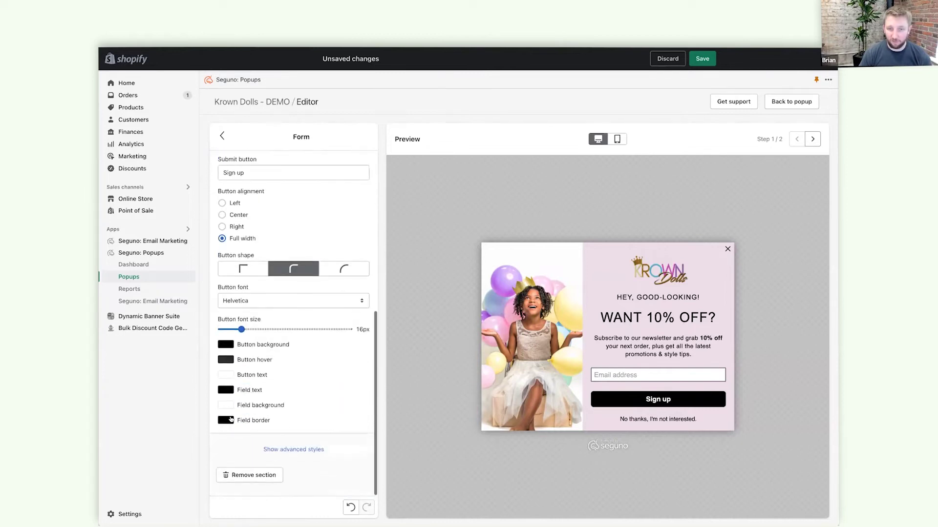
pyautogui.click(227, 420)
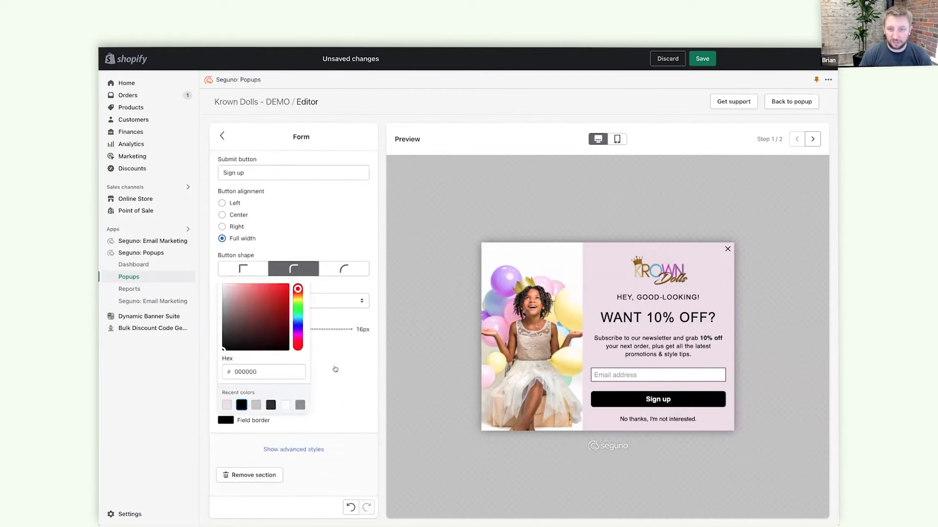
pyautogui.click(332, 369)
pyautogui.click(324, 389)
pyautogui.click(225, 419)
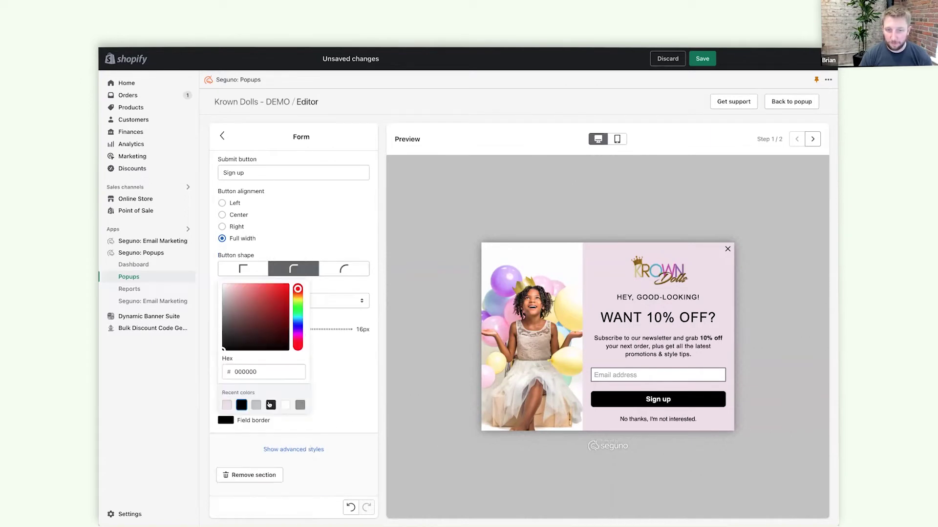
pyautogui.click(285, 405)
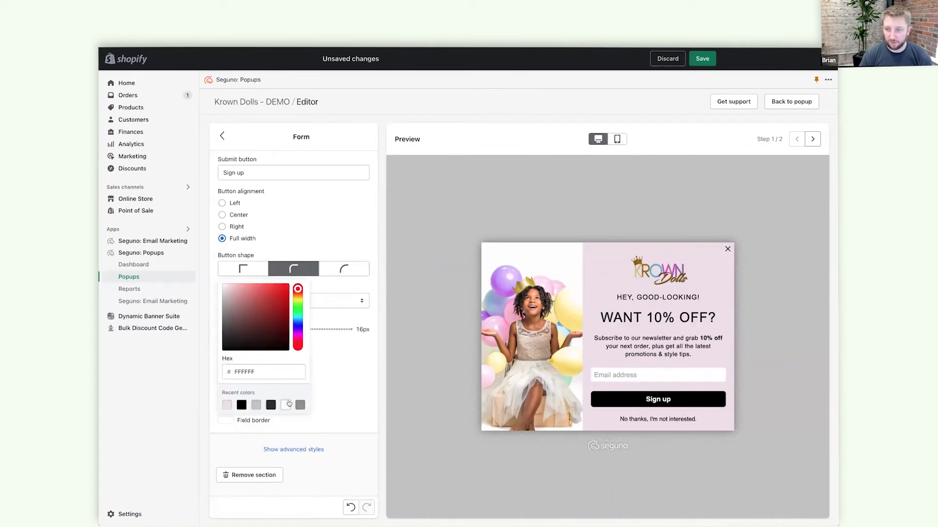
pyautogui.click(358, 450)
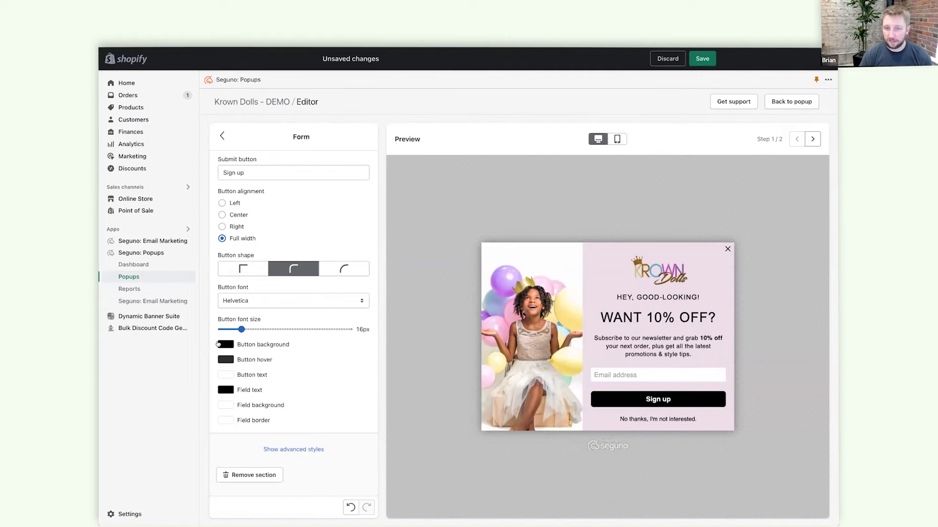
# - Give the form's submit button square corners and a CF4FBE background color
pyautogui.click(235, 275)
pyautogui.scroll(1, 235, 277)
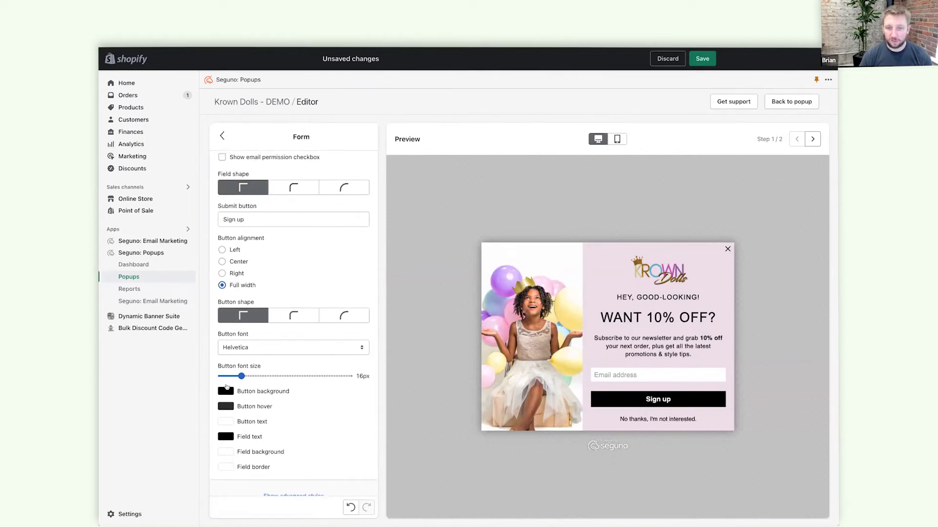
pyautogui.click(226, 391)
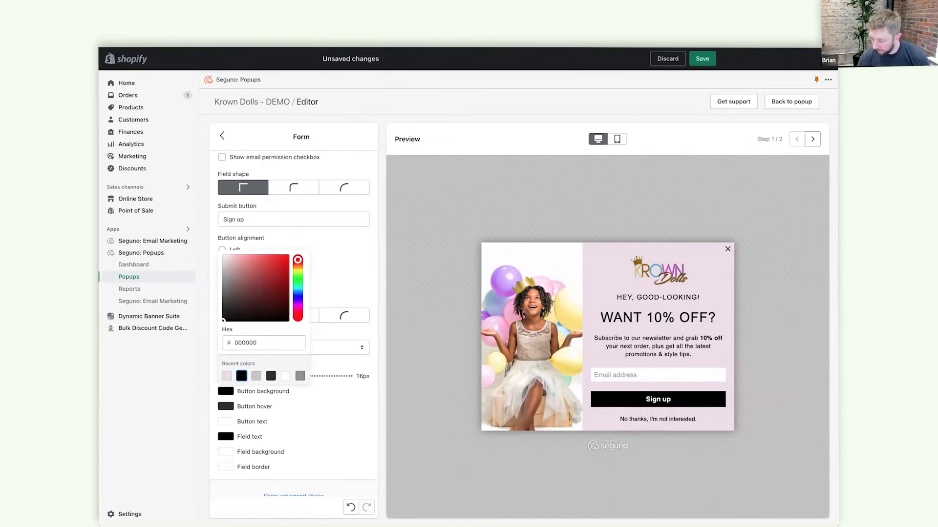
pyautogui.click(253, 342)
pyautogui.write('C')
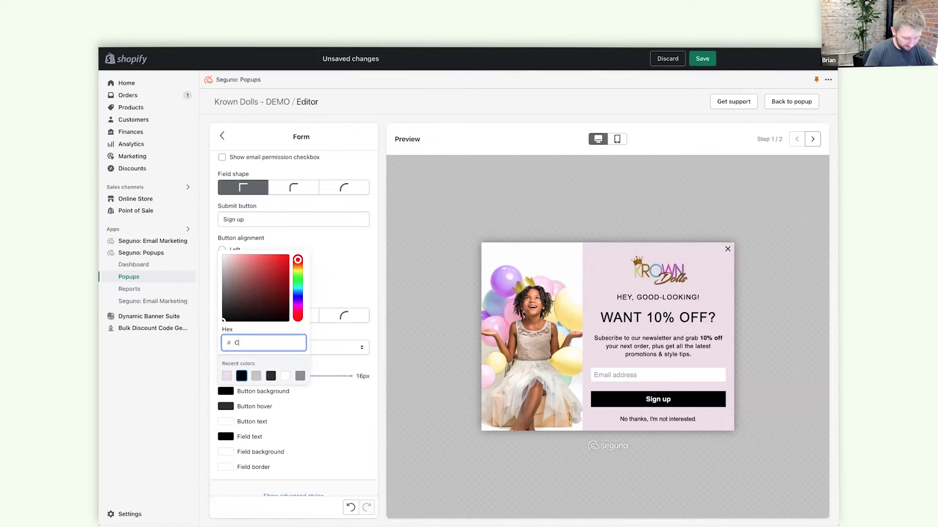
pyautogui.write('F4F')
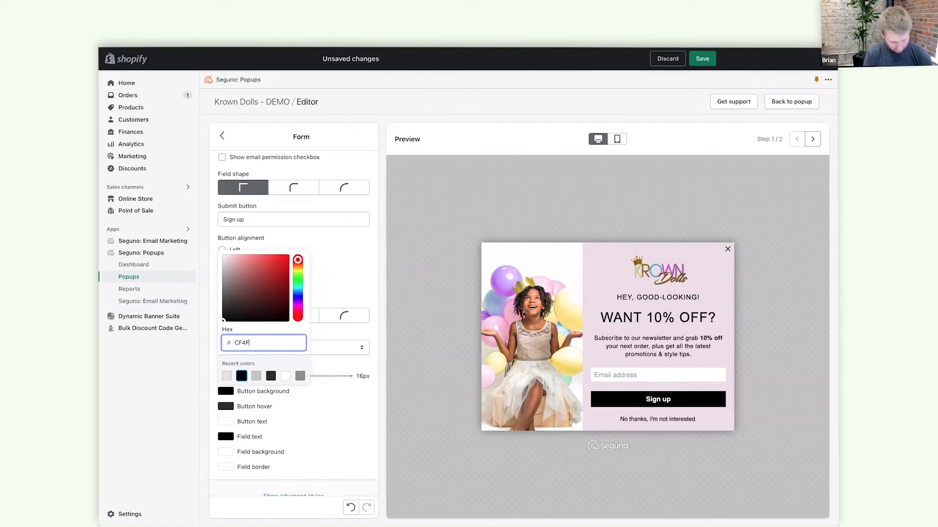
pyautogui.write('BE')
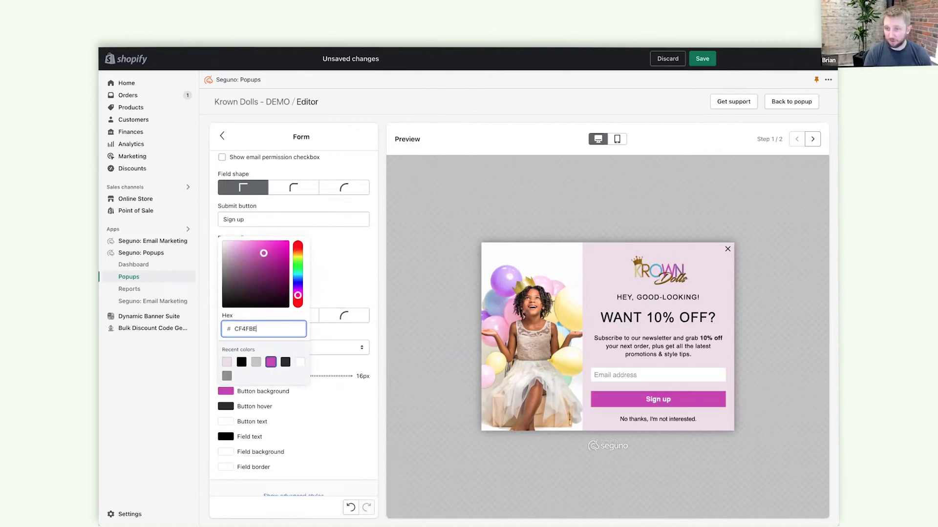
pyautogui.click(339, 270)
# - Relabel the form's submit button as "CONTINUE" and turn off its bold text
pyautogui.tripleClick(240, 220)
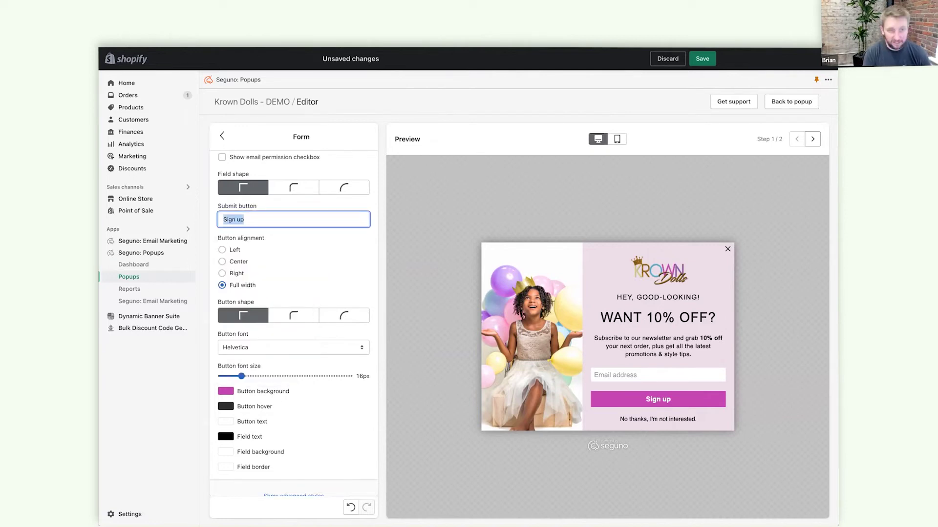
pyautogui.write('CONTINUE')
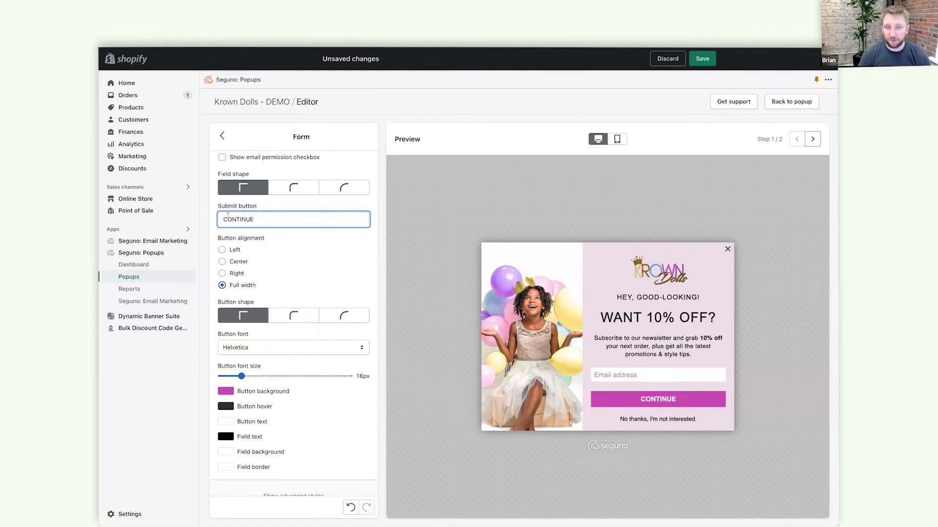
pyautogui.scroll(2, 228, 215)
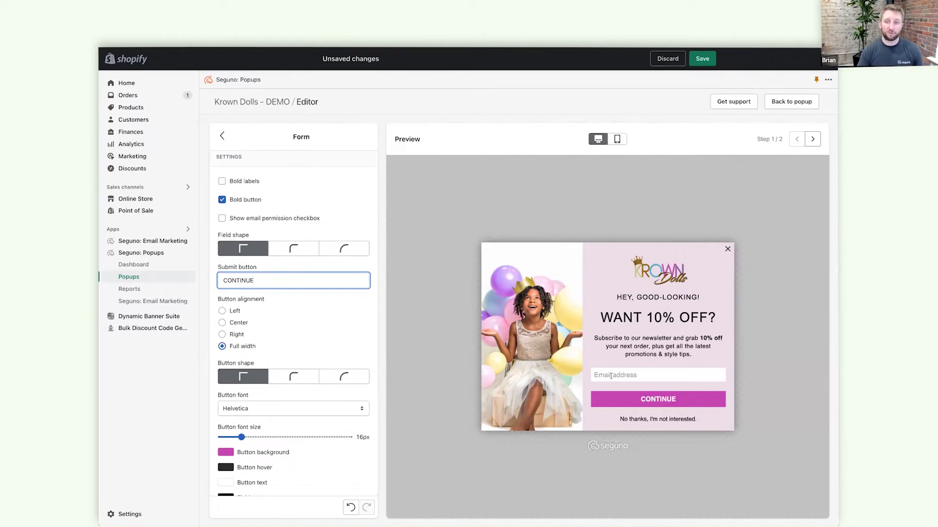
pyautogui.click(221, 199)
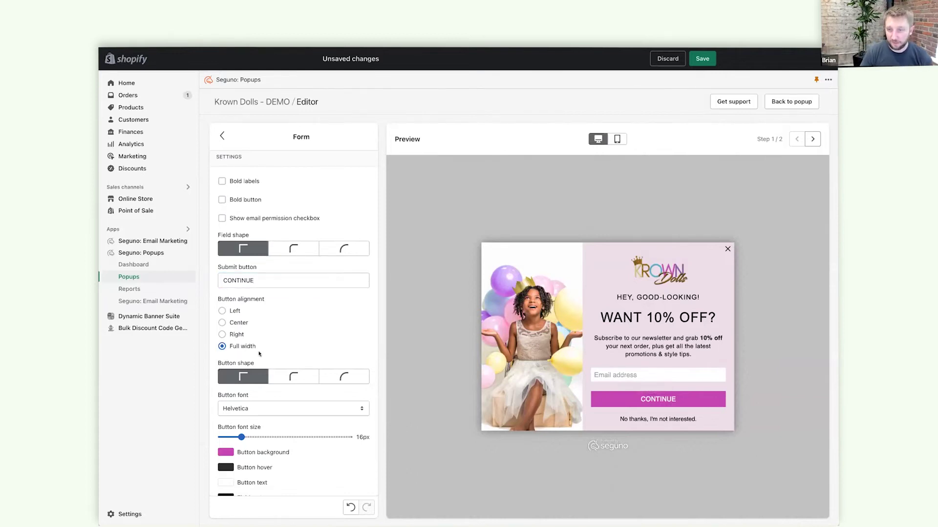
# - Set the submit button's hover color to the same magenta as its background, using the recent colors
pyautogui.scroll(-5, 259, 353)
pyautogui.click(226, 360)
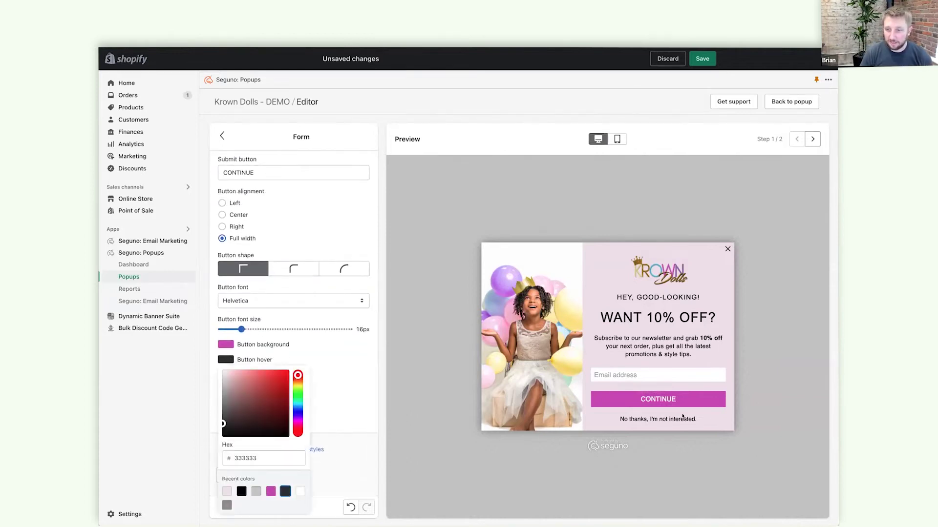
pyautogui.click(270, 491)
pyautogui.click(357, 368)
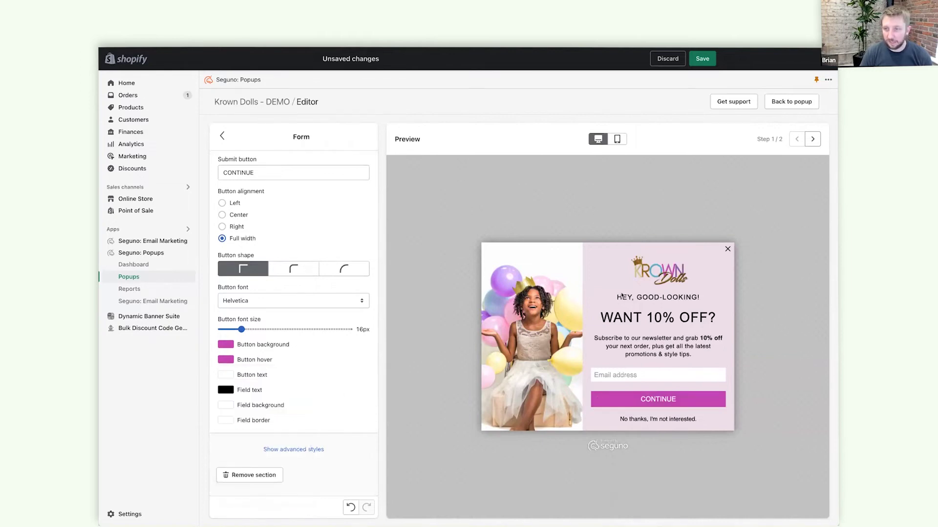
# - Duplicate the popup's Step 1
pyautogui.click(223, 136)
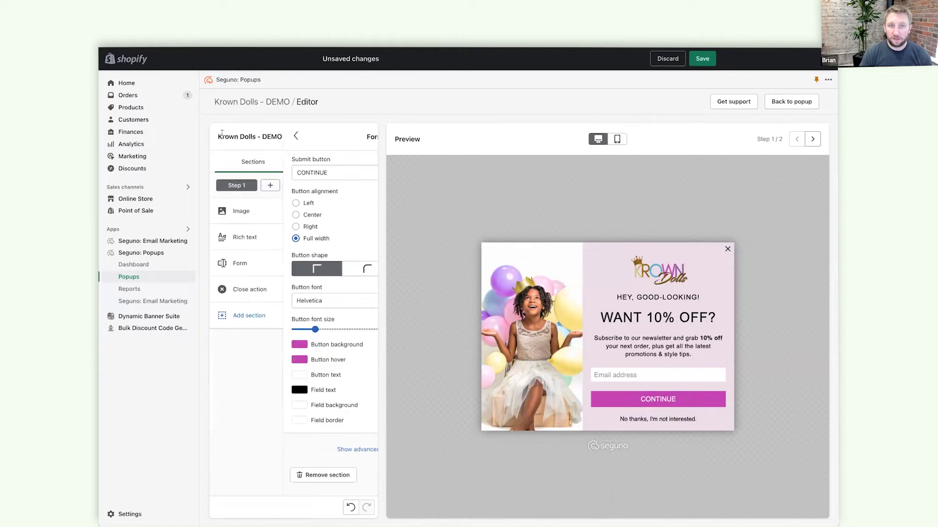
pyautogui.click(365, 186)
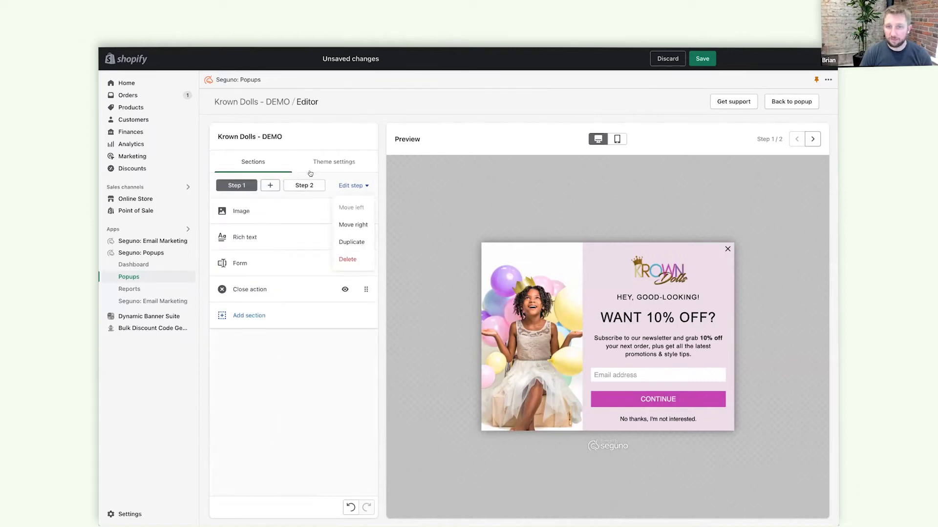
pyautogui.click(346, 237)
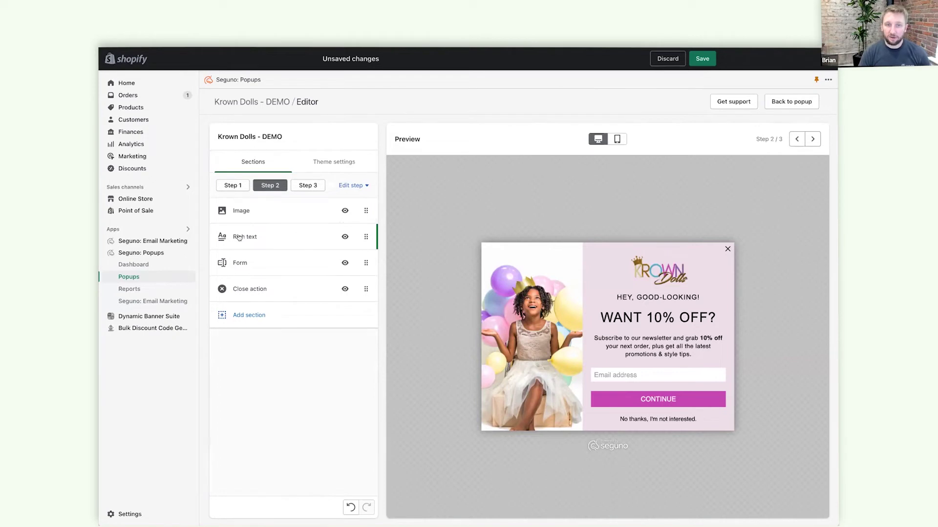
# - Replace the Email field with a Mobile phone number field in the duplicated step's form
pyautogui.click(251, 264)
pyautogui.click(264, 181)
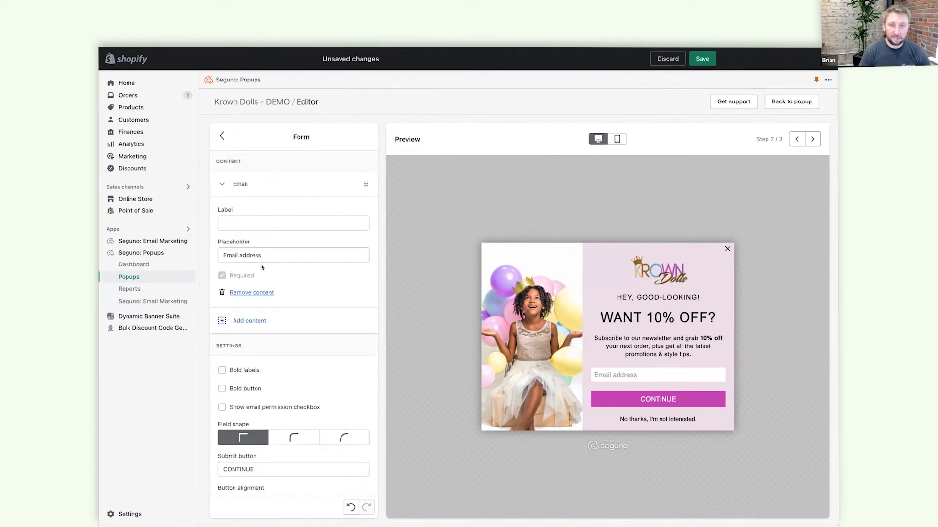
pyautogui.click(258, 292)
pyautogui.click(260, 185)
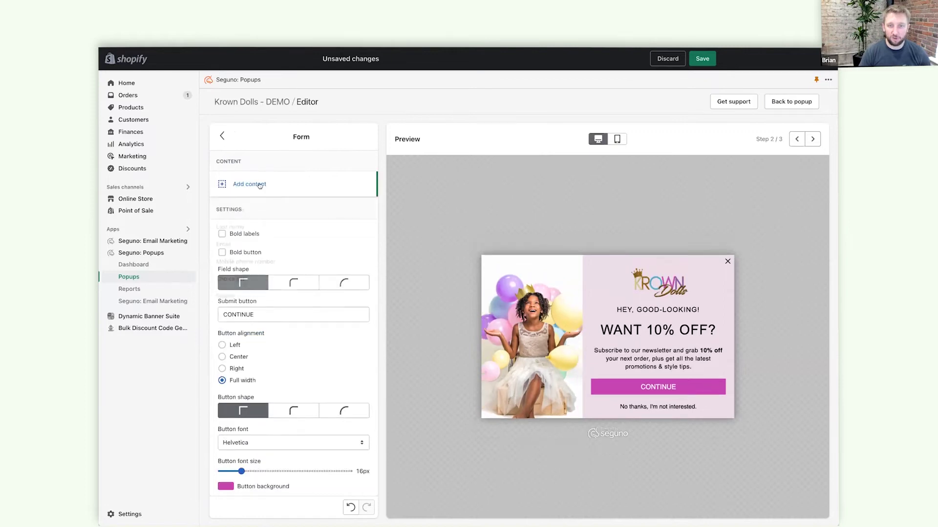
pyautogui.click(237, 260)
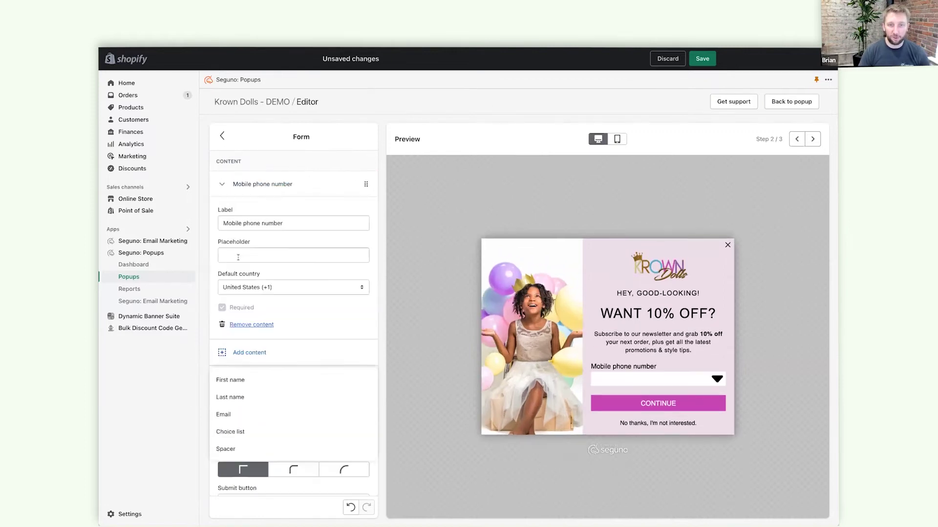
# - Enable the phone permission checkbox in Step 2's form and hide that step's logo image section
pyautogui.scroll(-1, 227, 403)
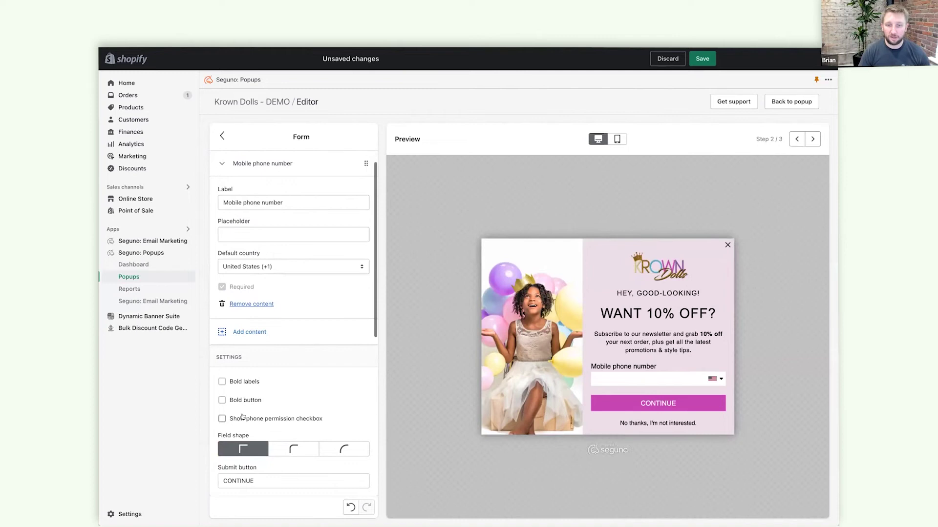
pyautogui.click(243, 418)
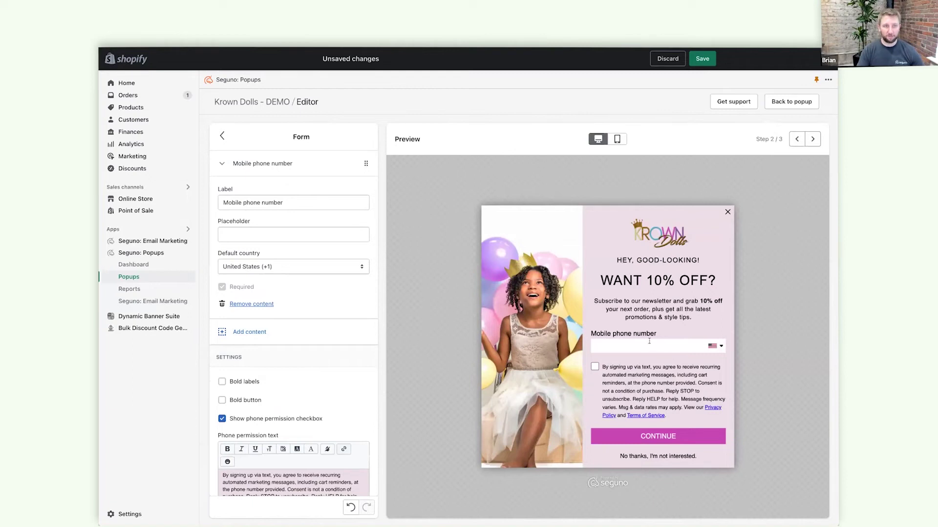
pyautogui.click(223, 132)
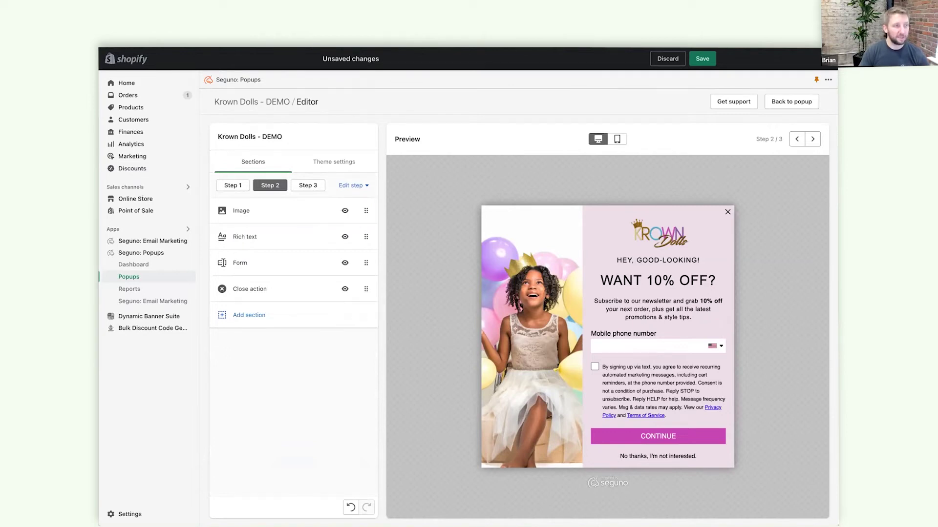
pyautogui.click(344, 211)
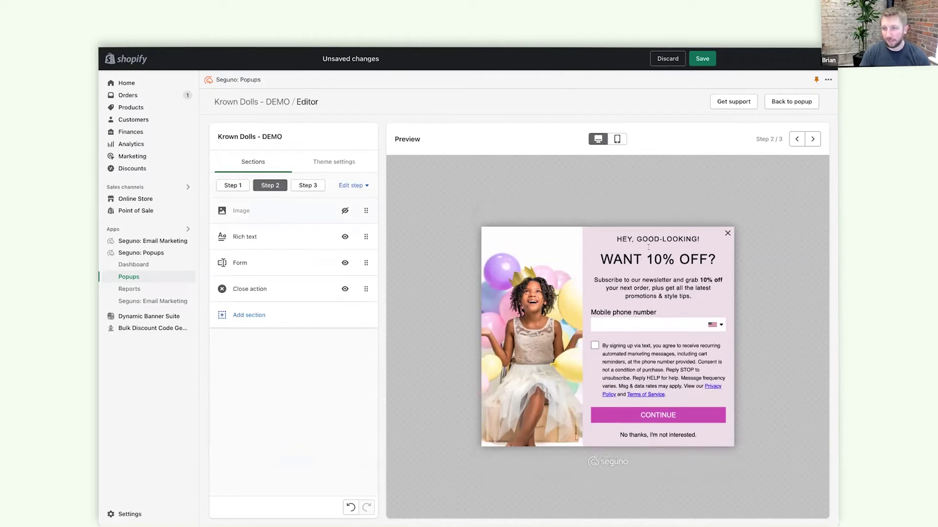
# - Replace the "HEY, GOOD-LOOKING!" line in Step 2's rich text with "NICE GOING!"
pyautogui.click(247, 237)
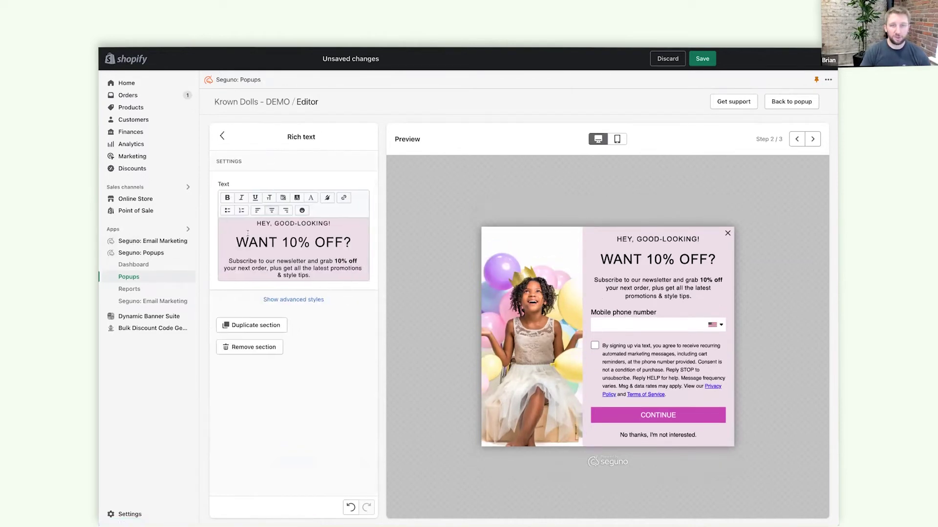
pyautogui.moveTo(257, 223); pyautogui.dragTo(337, 222)
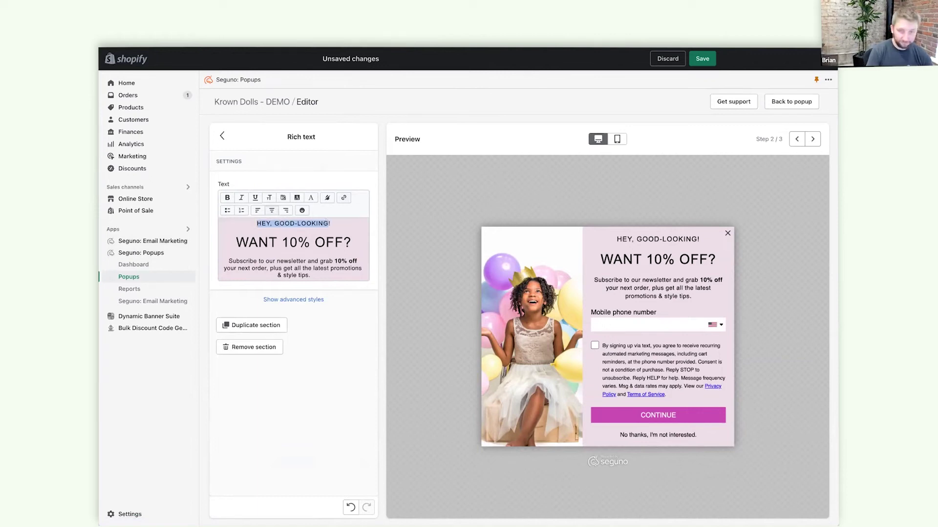
pyautogui.write('Nice G')
pyautogui.press('BackSpace')
pyautogui.press('BackSpace')
pyautogui.press('BackSpace')
pyautogui.press('BackSpace')
pyautogui.press('BackSpace')
pyautogui.press('BackSpace')
pyautogui.write('NICE GPOIG')
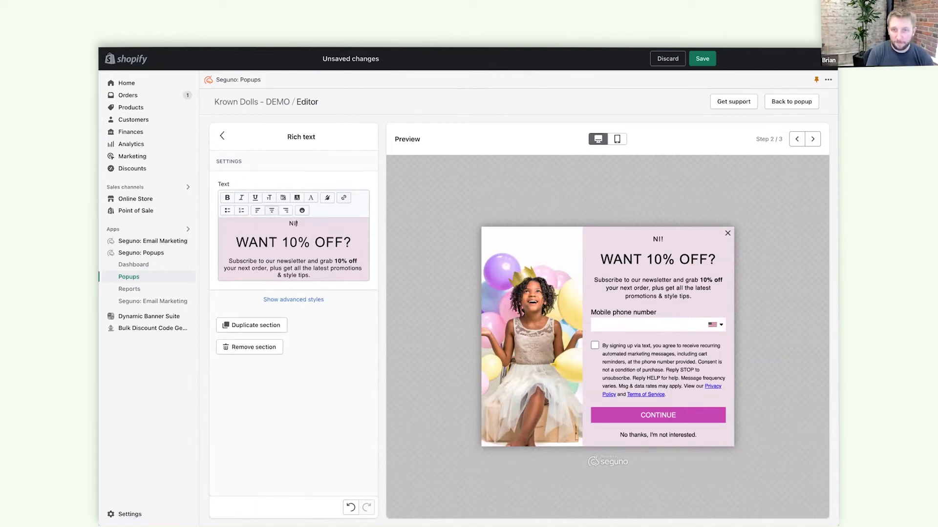
pyautogui.press('BackSpace')
pyautogui.press('BackSpace')
pyautogui.press('BackSpace')
pyautogui.press('BackSpace')
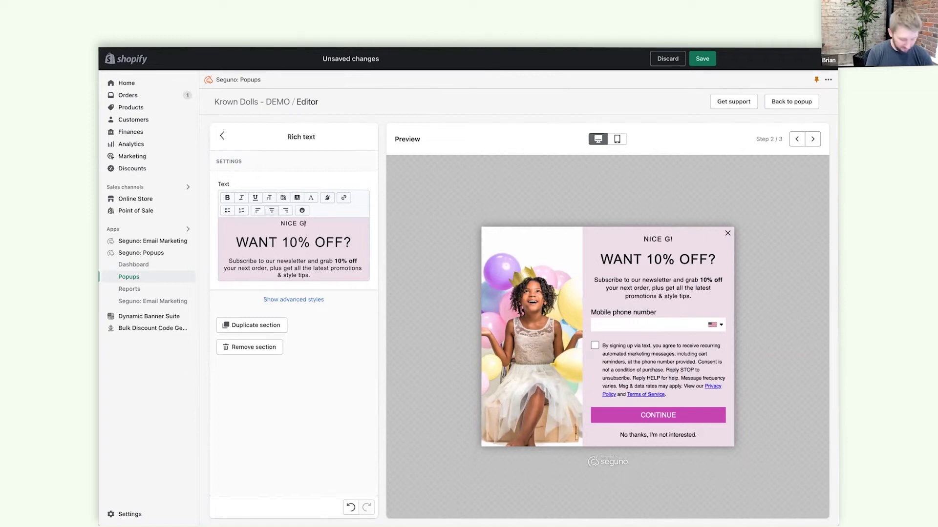
pyautogui.write('OING')
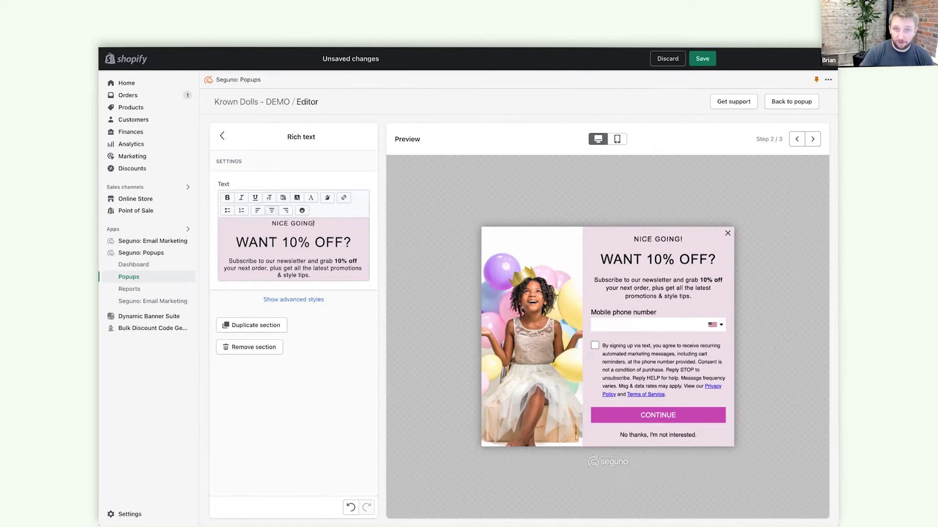
# - Replace the "WANT 10% OFF?" heading in Step 2's rich text with "ONE MORE THING..."
pyautogui.moveTo(238, 244); pyautogui.dragTo(345, 242)
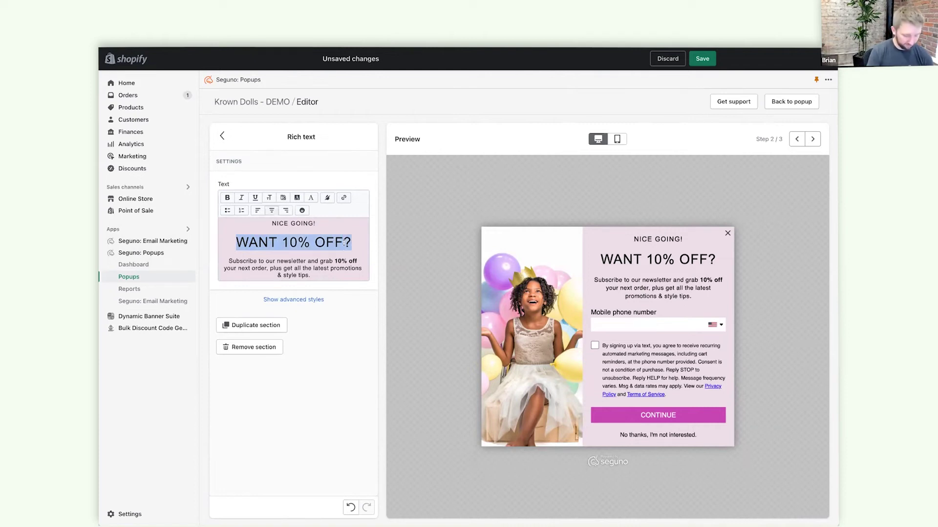
pyautogui.write('One mo')
pyautogui.press('BackSpace')
pyautogui.press('BackSpace')
pyautogui.press('BackSpace')
pyautogui.press('BackSpace')
pyautogui.press('BackSpace')
pyautogui.write('ne more thing...')
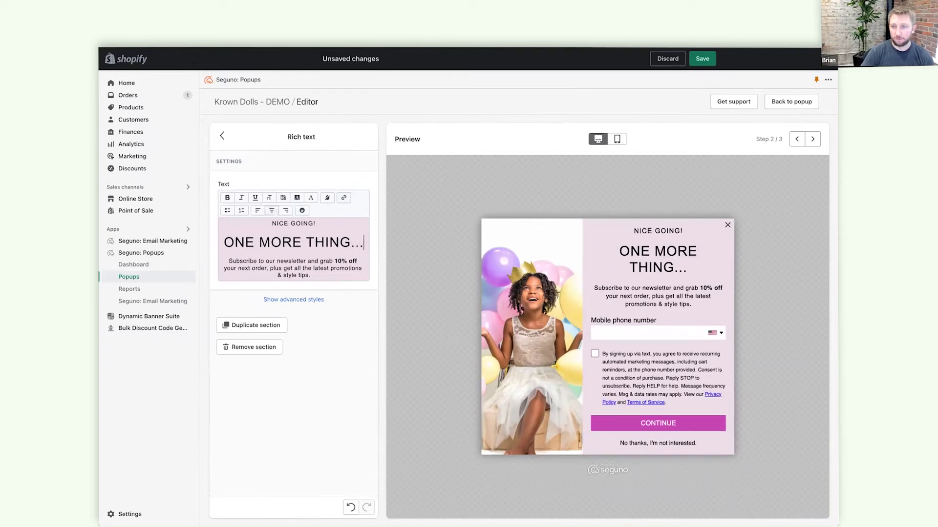
# - Reduce the "ONE MORE THING..." heading's font size to 29 px so it fits on one line
pyautogui.tripleClick(226, 235)
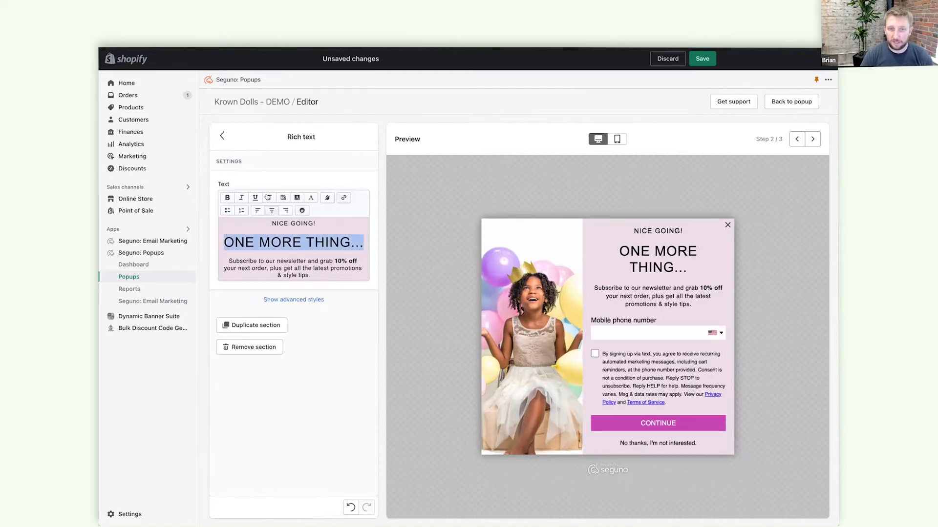
pyautogui.click(268, 197)
pyautogui.click(241, 224)
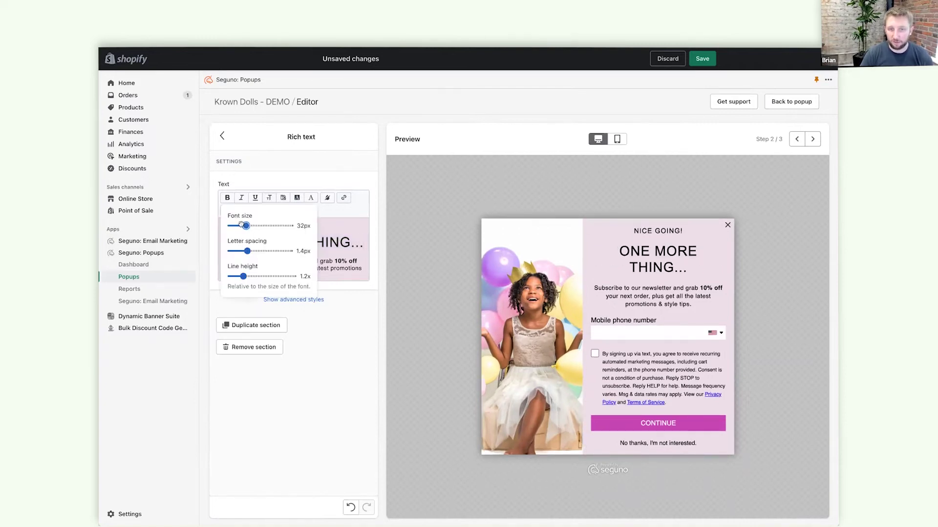
pyautogui.moveTo(241, 225); pyautogui.dragTo(241, 225)
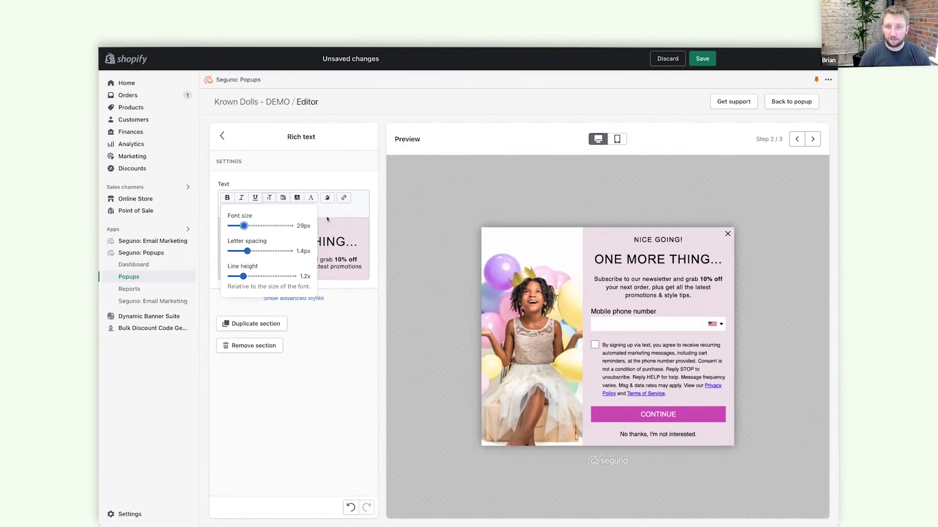
pyautogui.click(319, 210)
# - Replace the newsletter paragraph below the heading with "We also send text for our really special sales." and begin a second sentence
pyautogui.doubleClick(230, 259)
pyautogui.keyDown('shift'); pyautogui.click(308, 273); pyautogui.keyUp('shift')
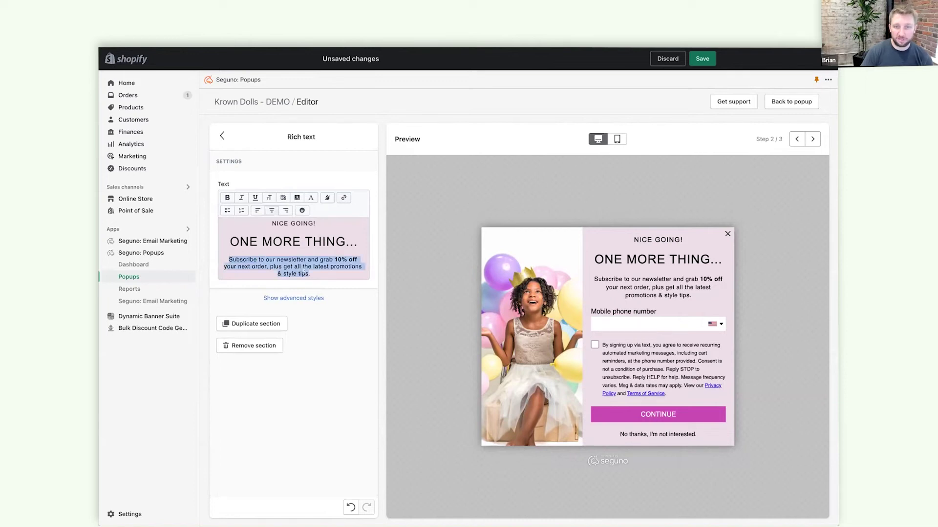
pyautogui.write('we are')
pyautogui.press('BackSpace')
pyautogui.press('BackSpace')
pyautogui.press('BackSpace')
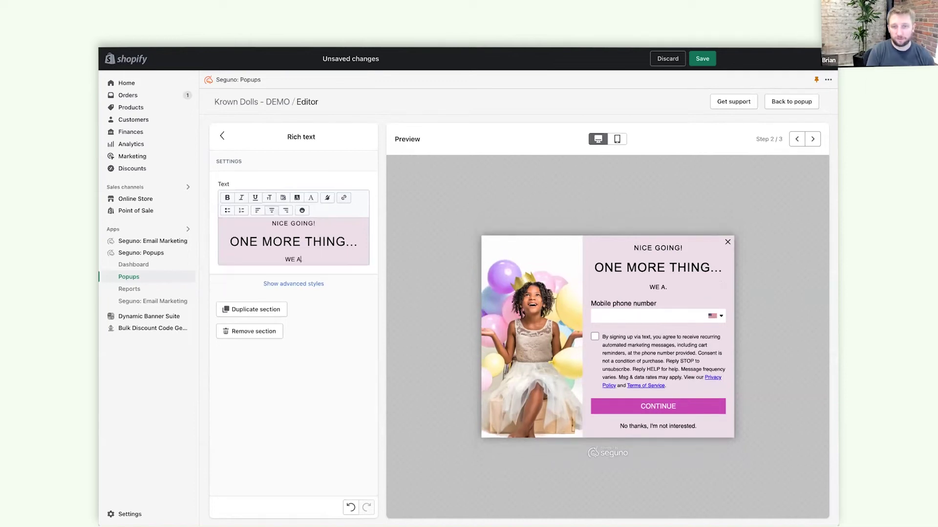
pyautogui.write('also')
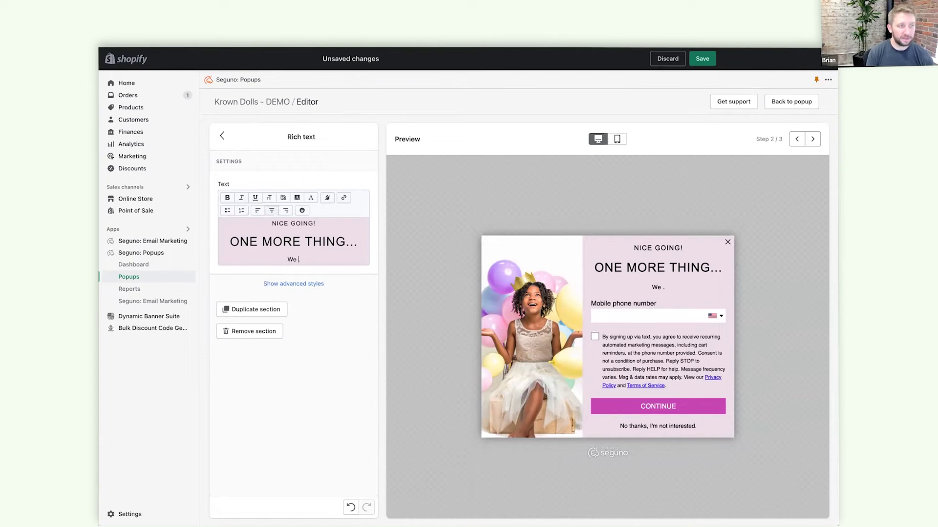
pyautogui.write(' send text mess')
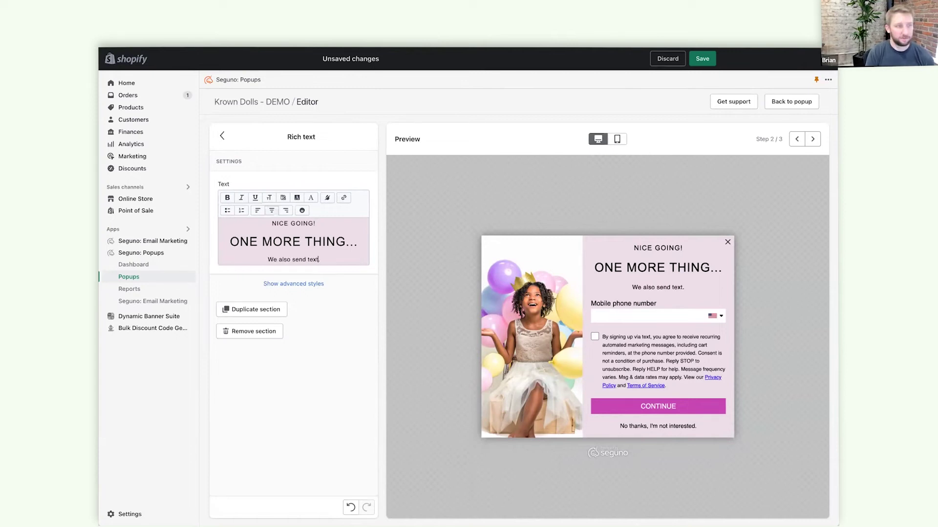
pyautogui.press('BackSpace')
pyautogui.press('BackSpace')
pyautogui.press('BackSpace')
pyautogui.press('BackSpace')
pyautogui.write('for our ')
pyautogui.write('really special')
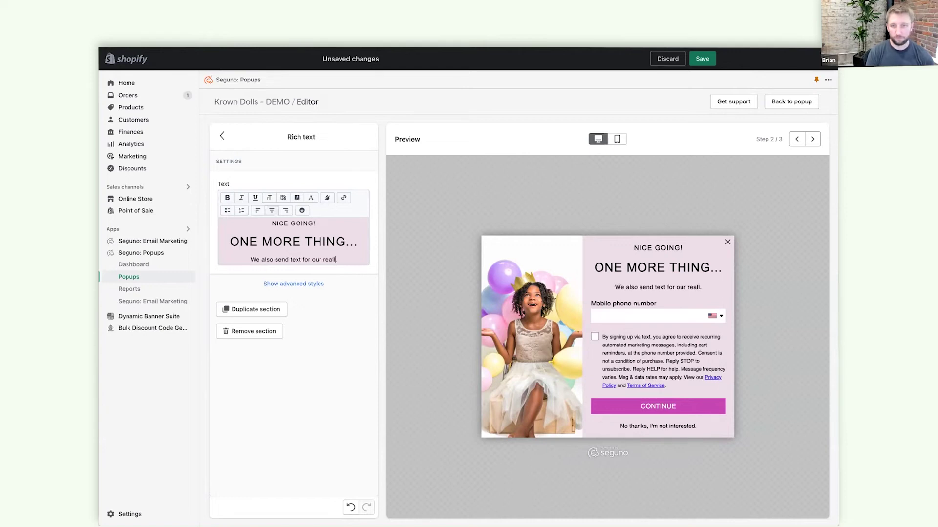
pyautogui.write(' sales. Wan')
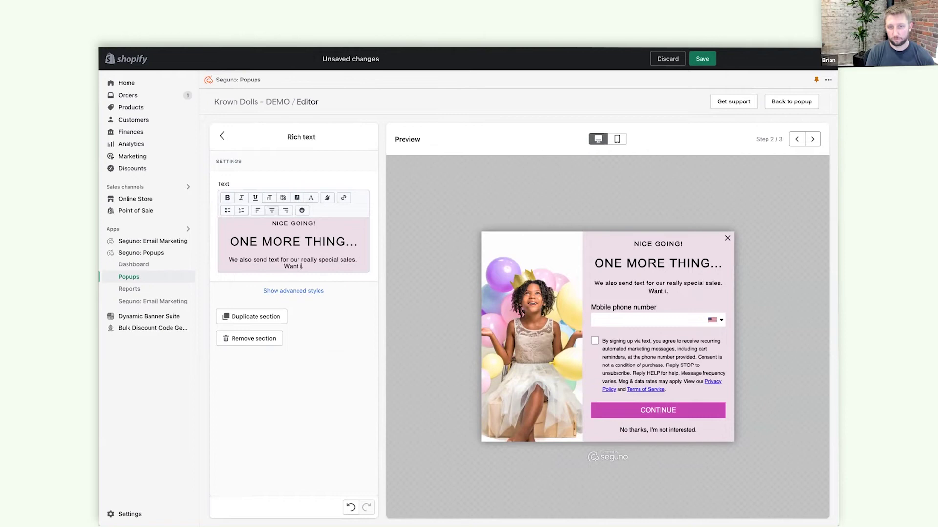
# - Complete the paragraph with "Want in? Subscribe for VIP access!" and correct "text" to "texts" in its first sentence
pyautogui.write('t in? Subscribe for VIP ACE.')
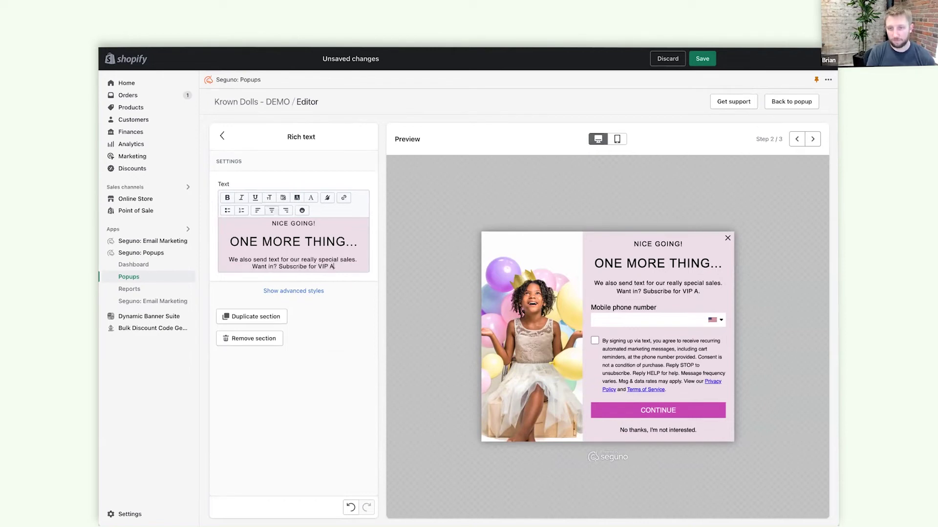
pyautogui.press('BackSpace')
pyautogui.press('BackSpace')
pyautogui.press('BackSpace')
pyautogui.press('BackSpace')
pyautogui.write('access')
pyautogui.press('BackSpace')
pyautogui.write('!')
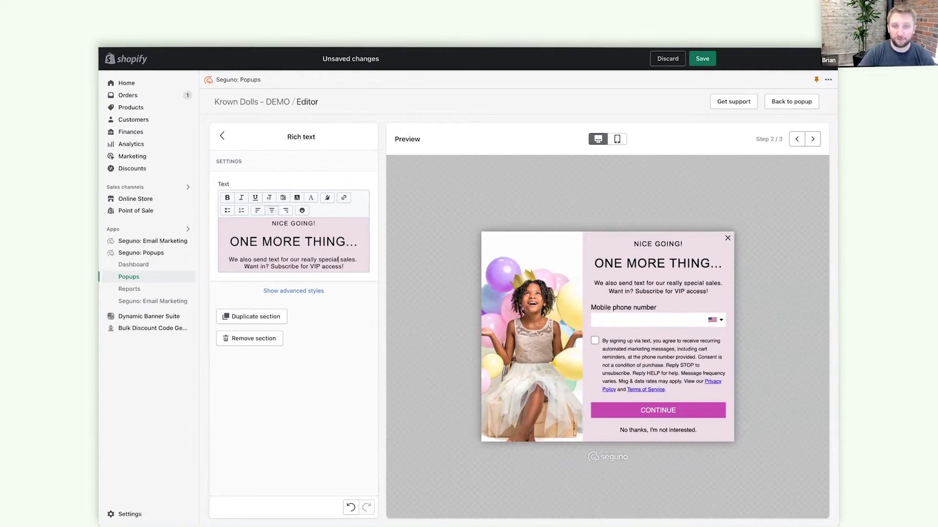
pyautogui.click(280, 260)
pyautogui.write('s')
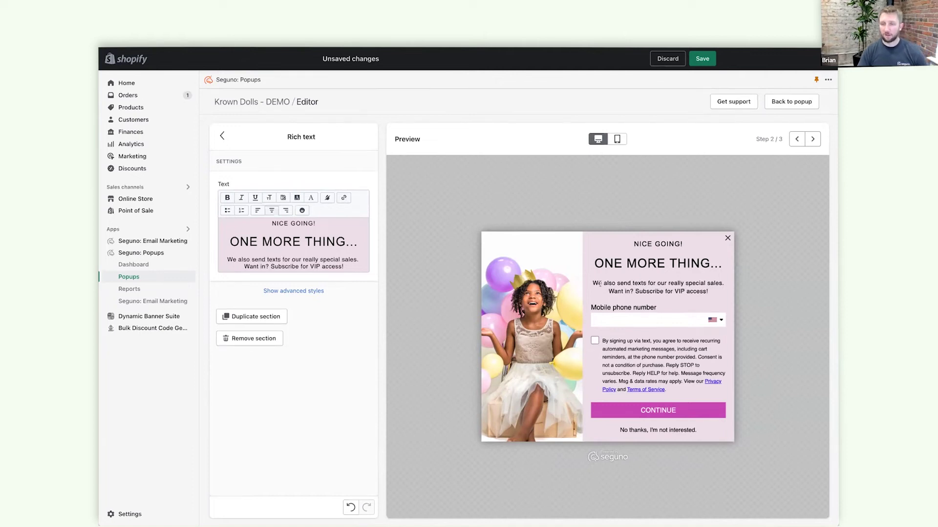
# - Hide Step 2's close action section and set the rich text section's top padding to 30 px
pyautogui.click(221, 136)
pyautogui.click(344, 290)
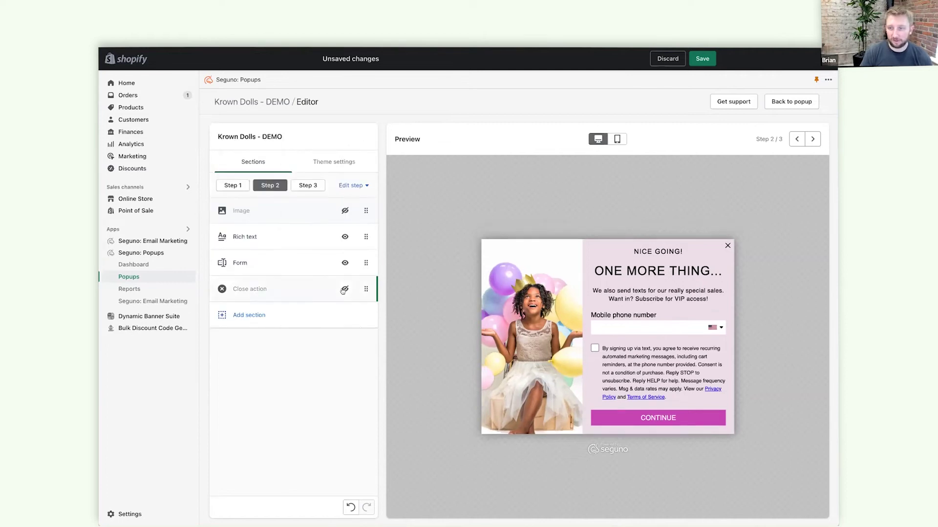
pyautogui.click(262, 237)
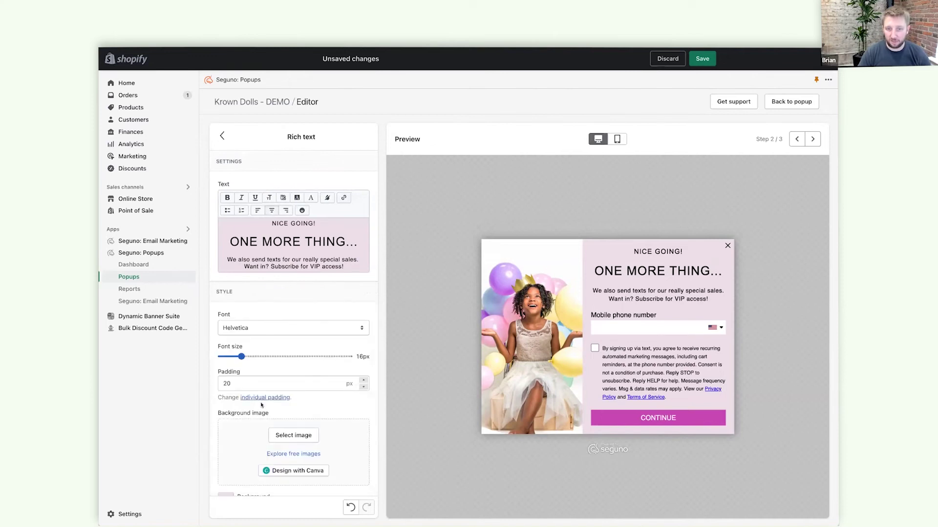
pyautogui.scroll(-2, 262, 405)
pyautogui.click(246, 304)
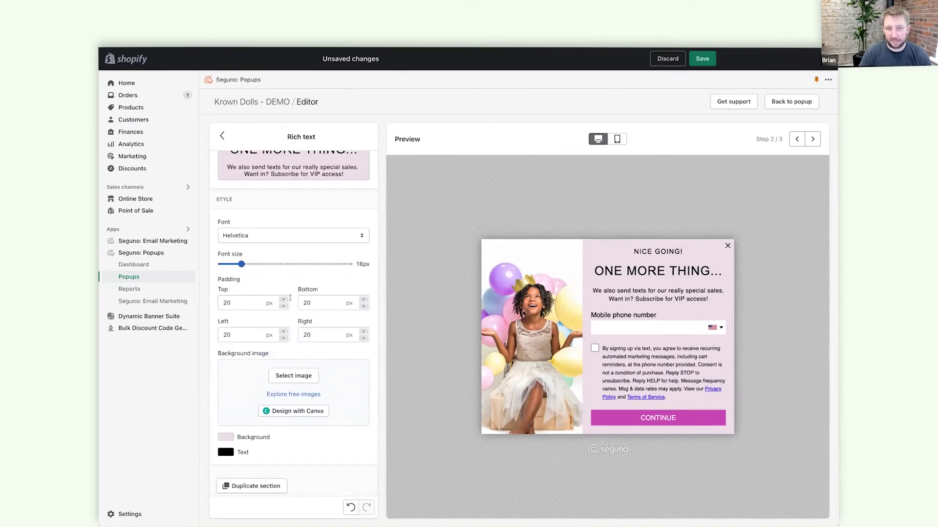
pyautogui.doubleClick(243, 300)
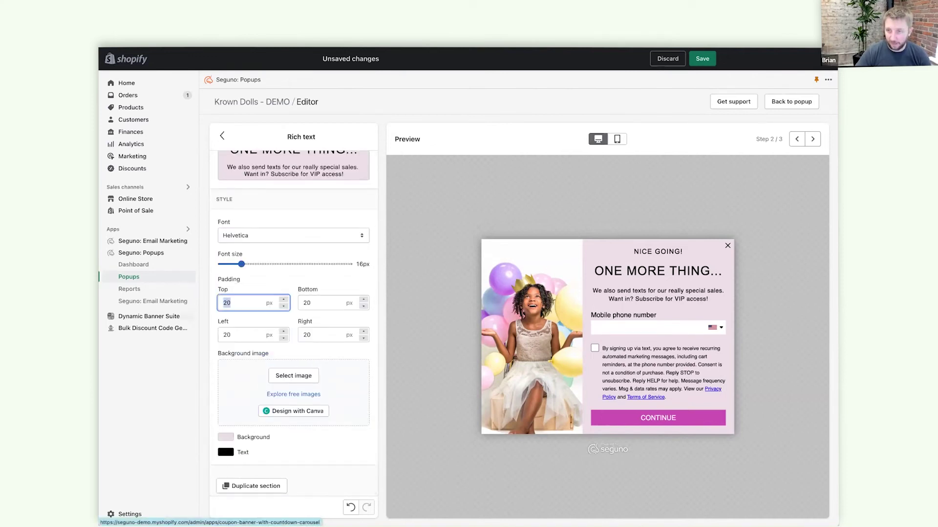
pyautogui.write('30')
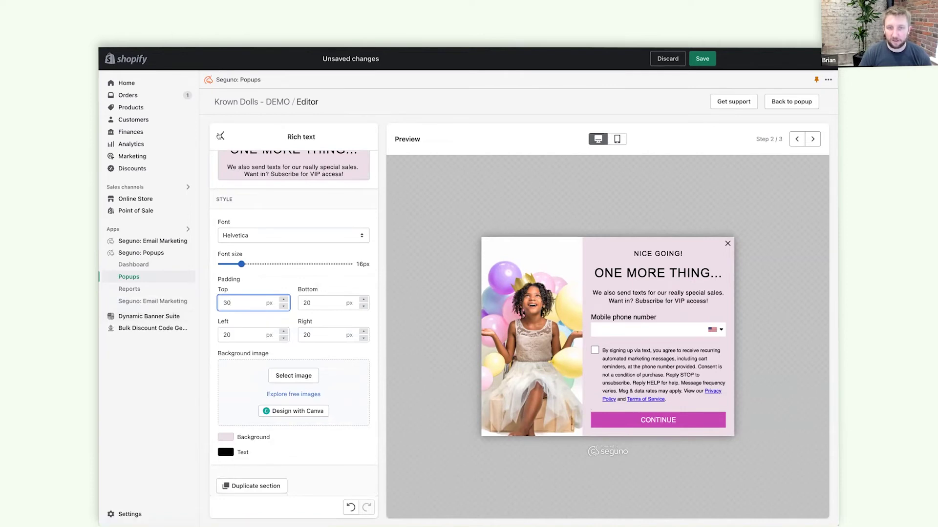
# - Set the bottom padding of Step 2's form section to 30 px
pyautogui.click(220, 135)
pyautogui.click(259, 270)
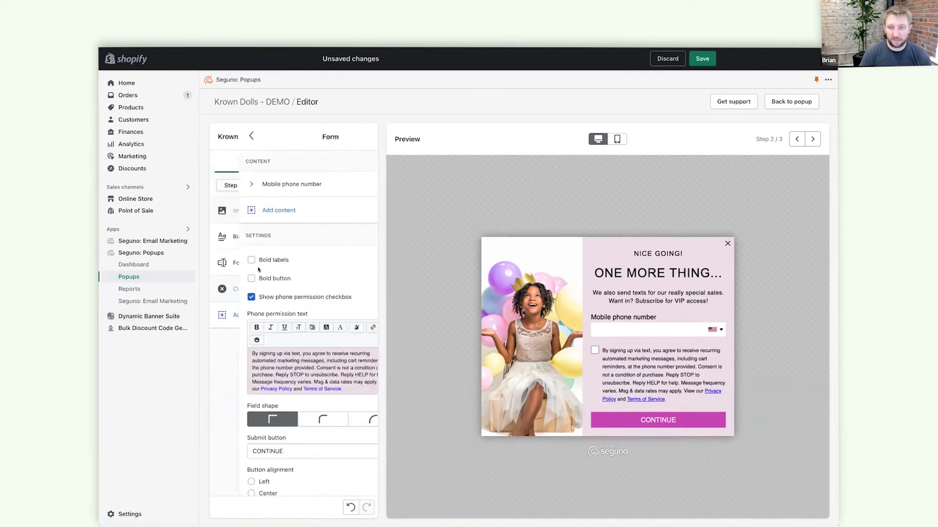
pyautogui.scroll(-5, 256, 391)
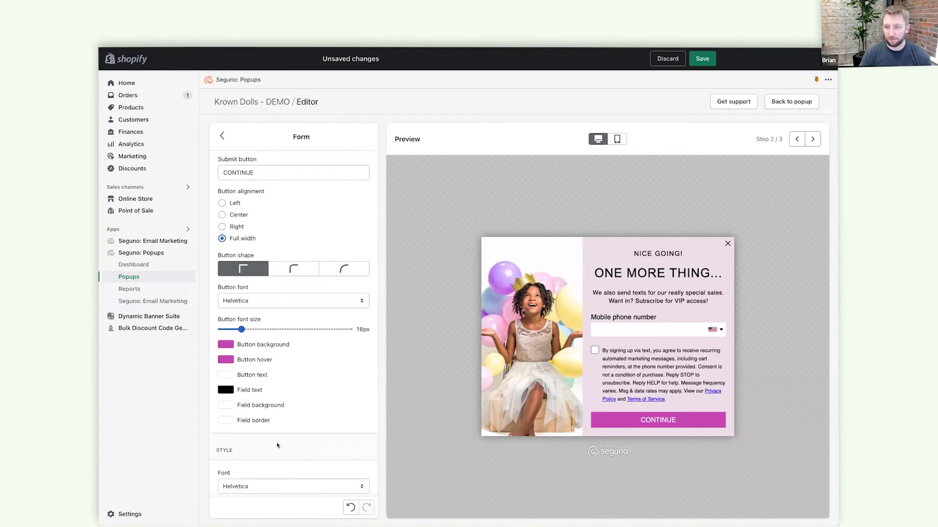
pyautogui.scroll(-5, 262, 434)
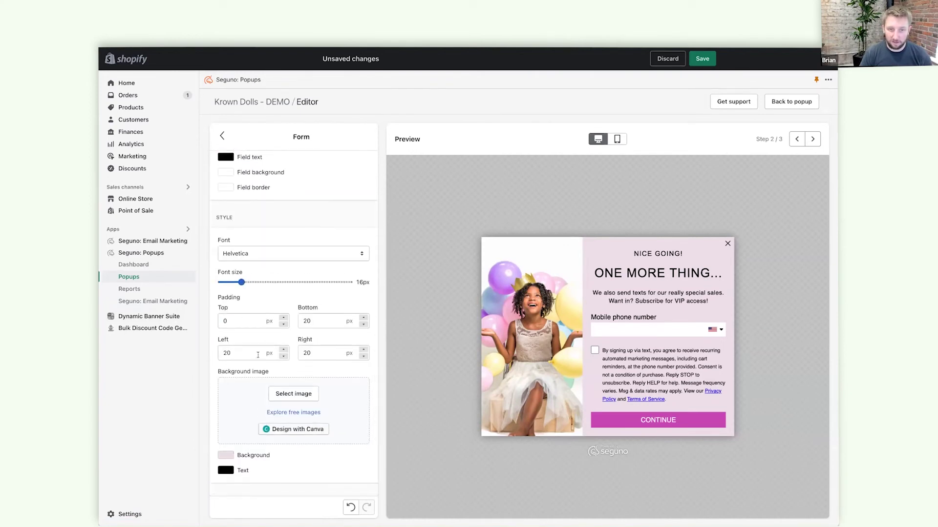
pyautogui.doubleClick(318, 320)
pyautogui.write('30')
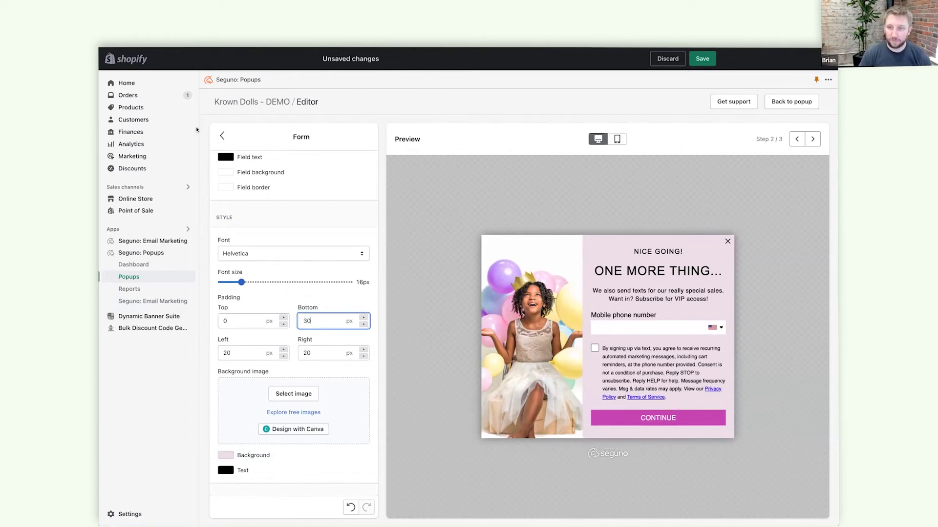
# - Move the "Mobile phone number" text from the phone field's label to its placeholder, leaving the label empty
pyautogui.scroll(10, 249, 299)
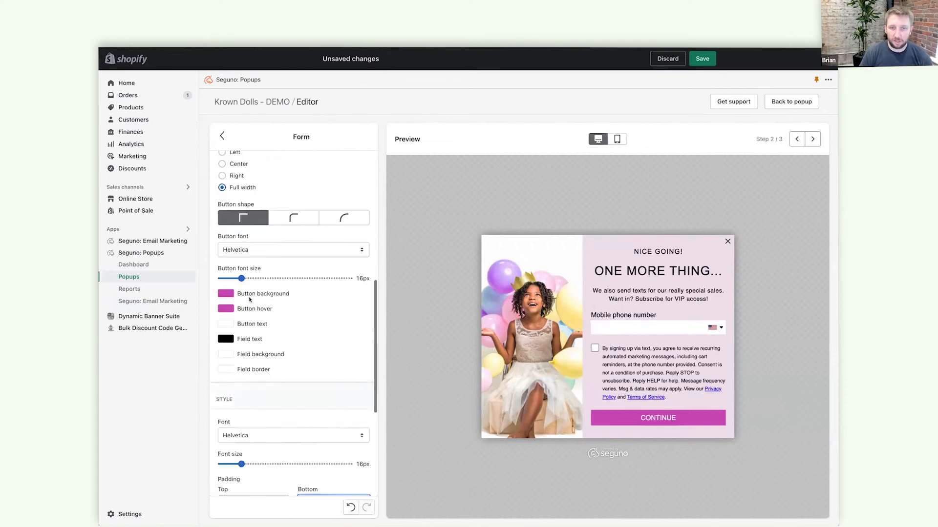
pyautogui.click(265, 185)
pyautogui.tripleClick(259, 221)
pyautogui.hotkey('ctrl', 'x')
pyautogui.click(257, 254)
pyautogui.hotkey('ctrl', 'v')
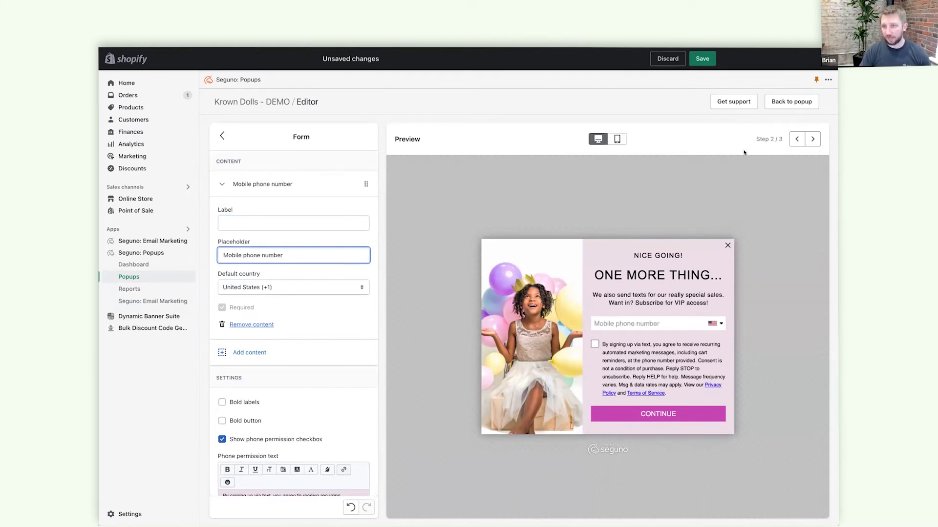
pyautogui.click(795, 138)
pyautogui.click(813, 141)
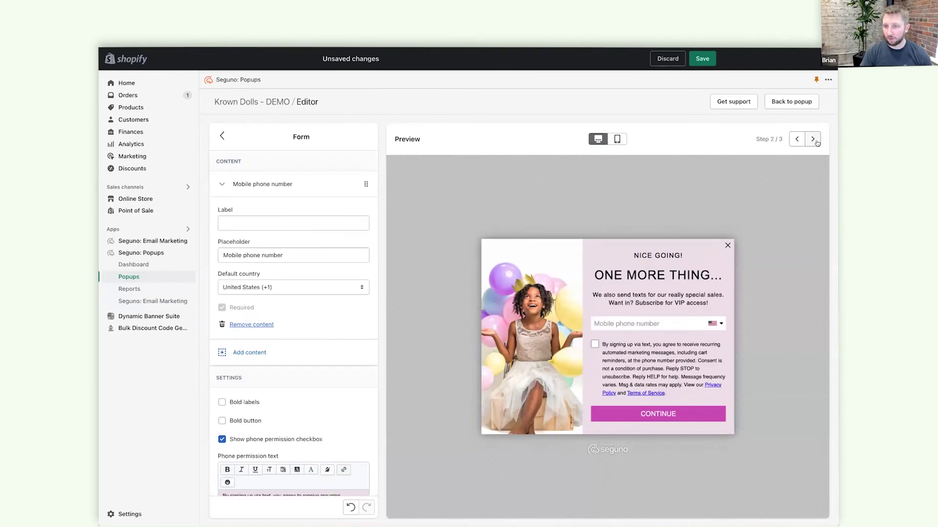
pyautogui.click(223, 135)
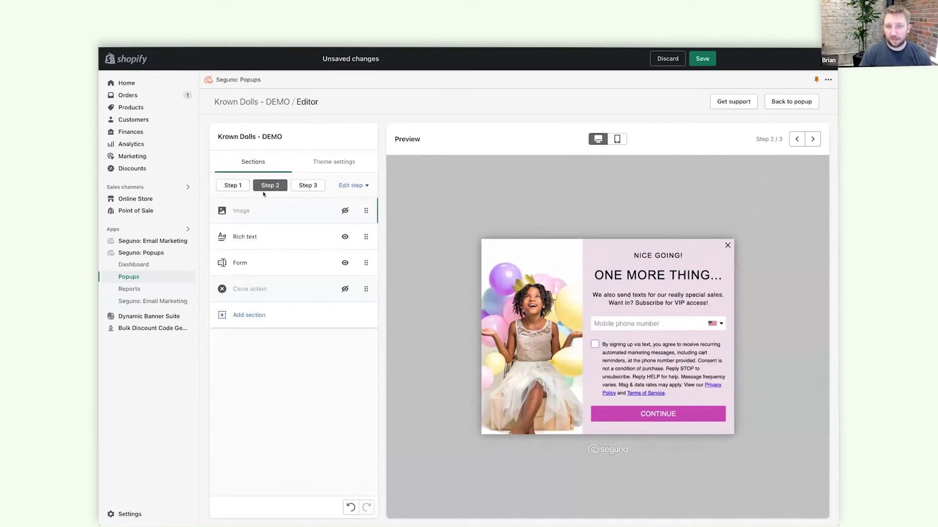
# - Delete the "Thank you!" Step 3 and duplicate Step 2 to take its place
pyautogui.click(304, 185)
pyautogui.click(351, 186)
pyautogui.click(347, 259)
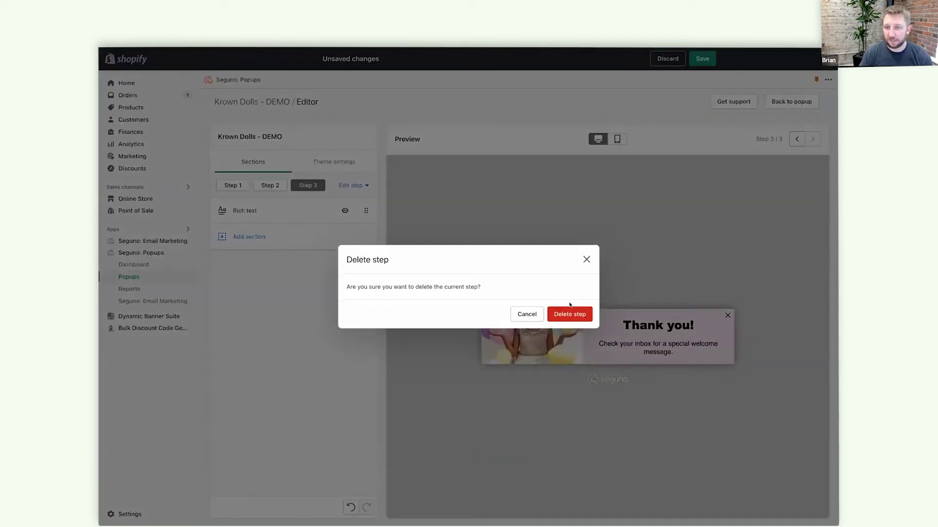
pyautogui.click(569, 315)
pyautogui.click(344, 185)
pyautogui.click(351, 238)
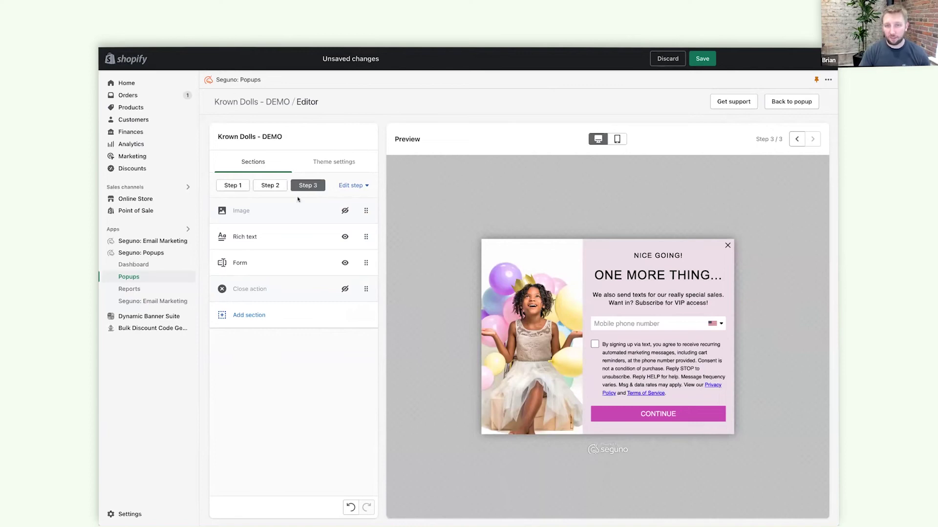
# - Replace the "NICE GOING!" and "ONE MORE THING..." lines in Step 3's rich text with "YOU'RE IN!"
pyautogui.click(247, 237)
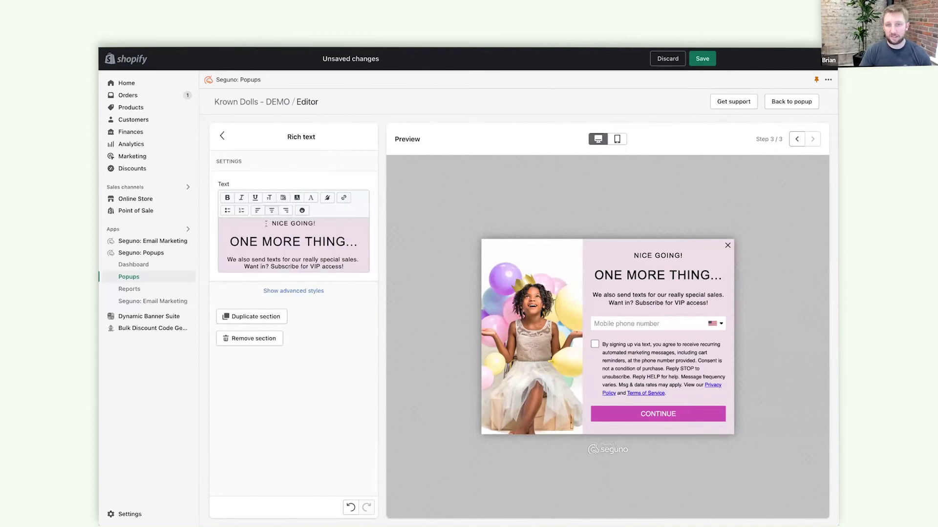
pyautogui.moveTo(272, 224); pyautogui.dragTo(343, 238)
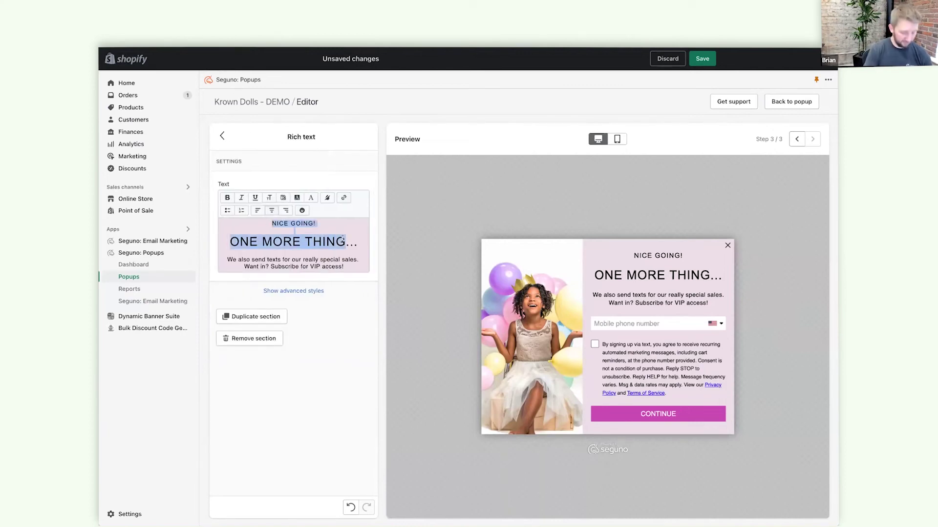
pyautogui.write("YOU'RE IN")
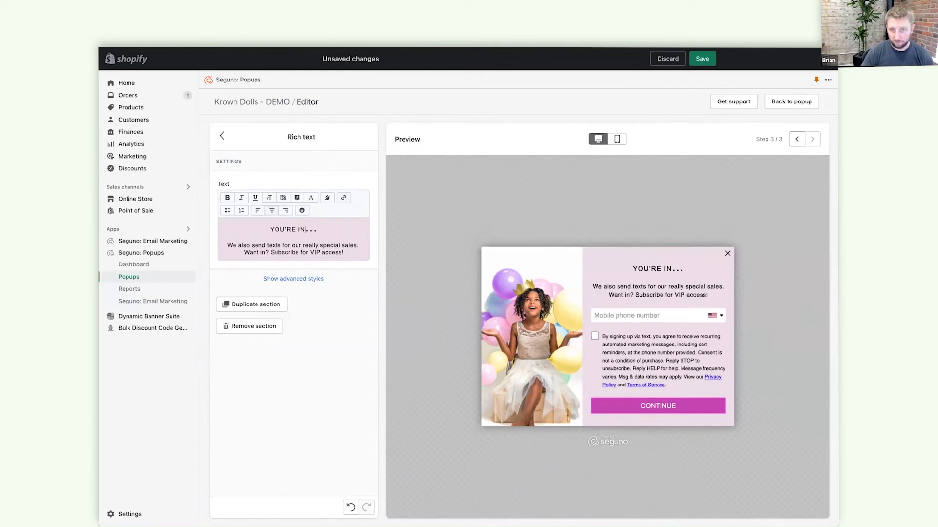
pyautogui.write('!')
pyautogui.hotkey('shift', 'Right')
pyautogui.hotkey('shift', 'Right')
pyautogui.hotkey('shift', 'Right')
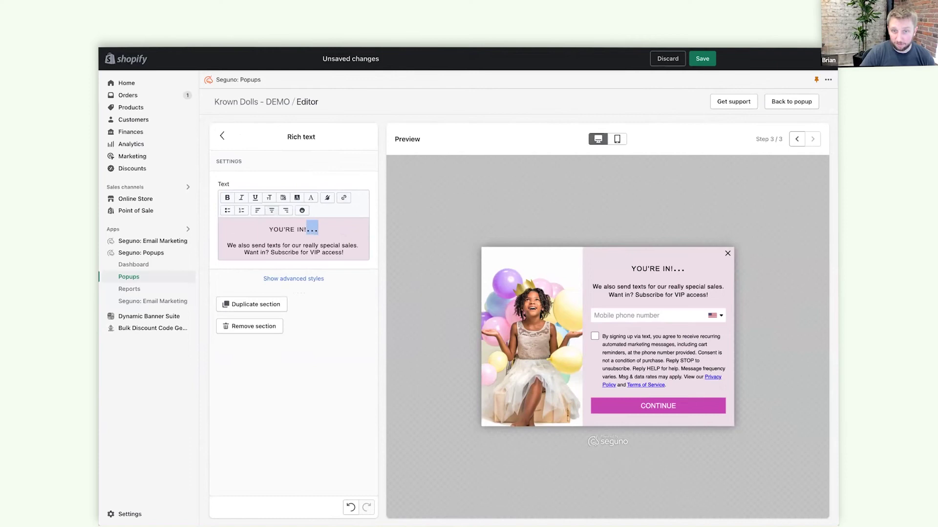
pyautogui.press('BackSpace')
# - Set the font size of Step 3's "YOU'RE IN!" heading to 31 px
pyautogui.moveTo(274, 223); pyautogui.dragTo(313, 223)
pyautogui.click(270, 197)
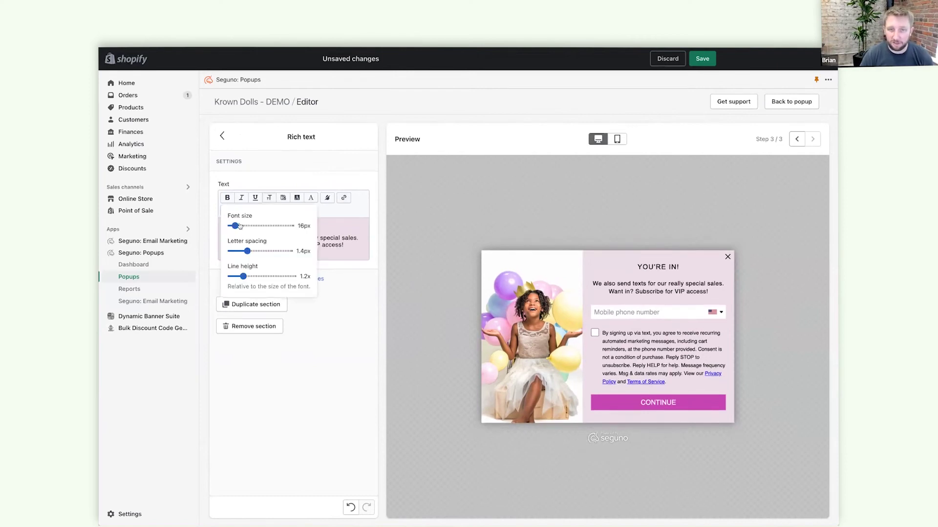
pyautogui.moveTo(235, 230); pyautogui.dragTo(244, 225)
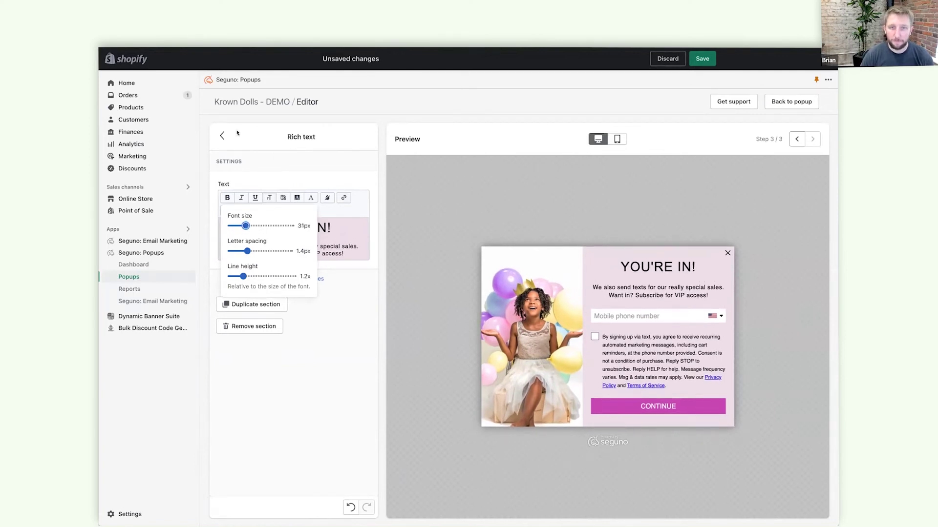
# - Hide the Form section in Step 3 so the phone field, consent text and CONTINUE button are not shown
pyautogui.click(222, 135)
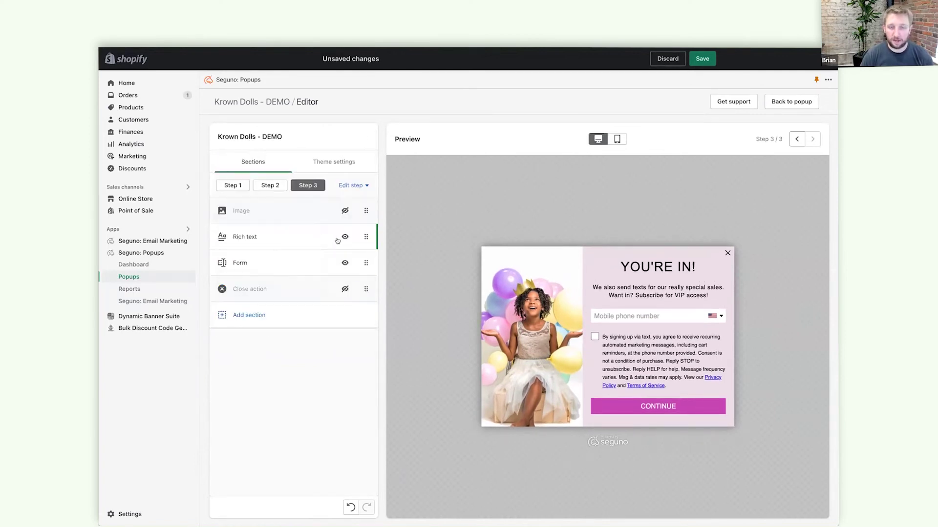
pyautogui.click(344, 263)
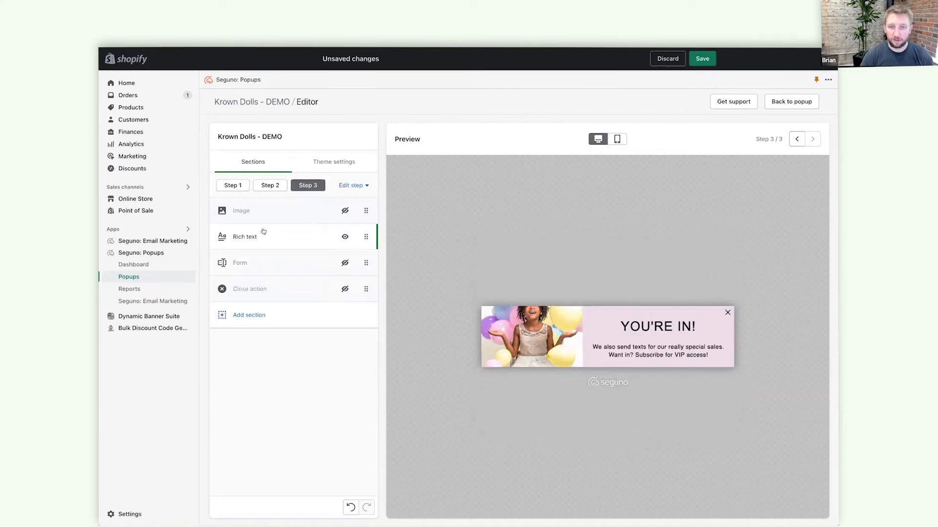
# - Replace Step 3's body text with "Check your inbox for a special welcome and your code for 10% off!", with "10% off" in bold
pyautogui.click(259, 236)
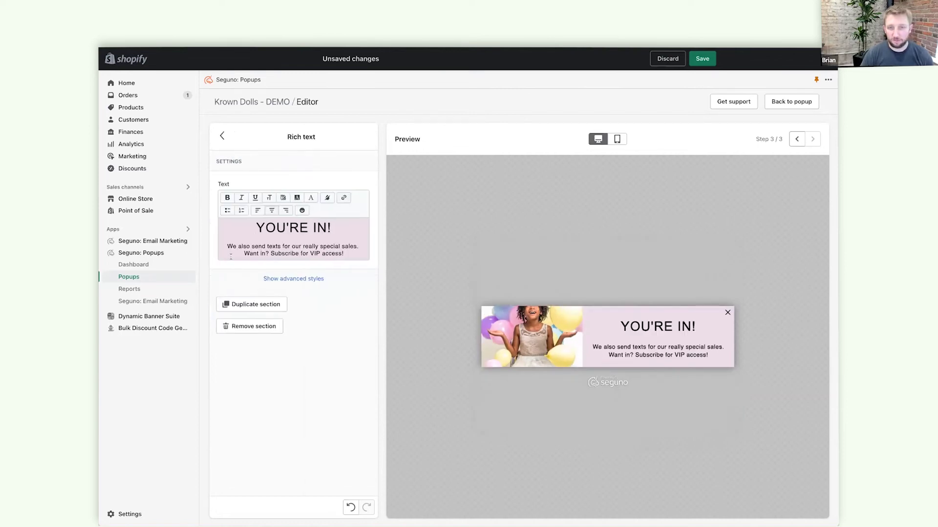
pyautogui.moveTo(227, 240); pyautogui.dragTo(336, 253)
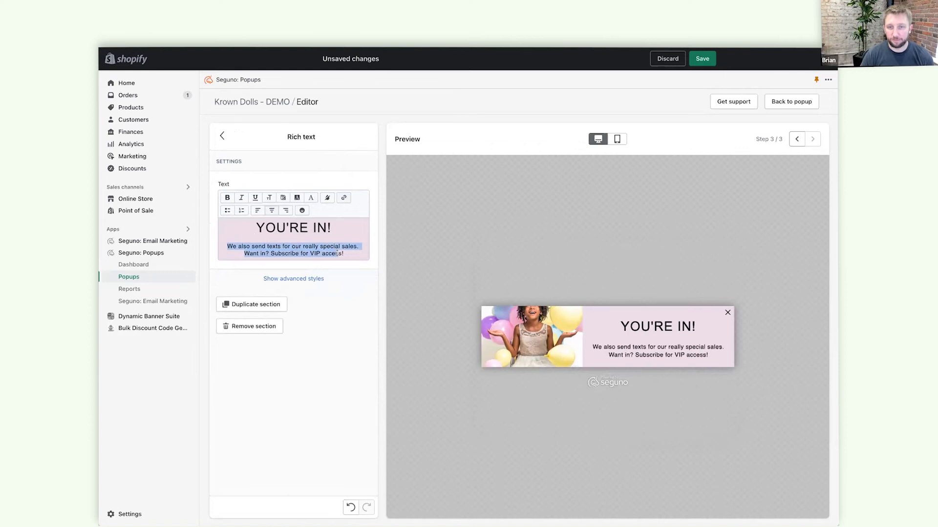
pyautogui.write('Check you')
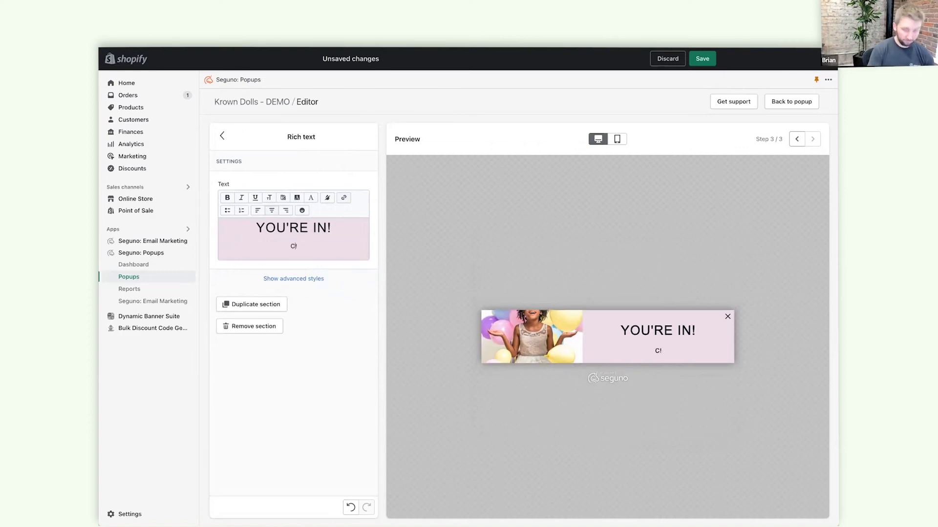
pyautogui.write('r inbox for a sp')
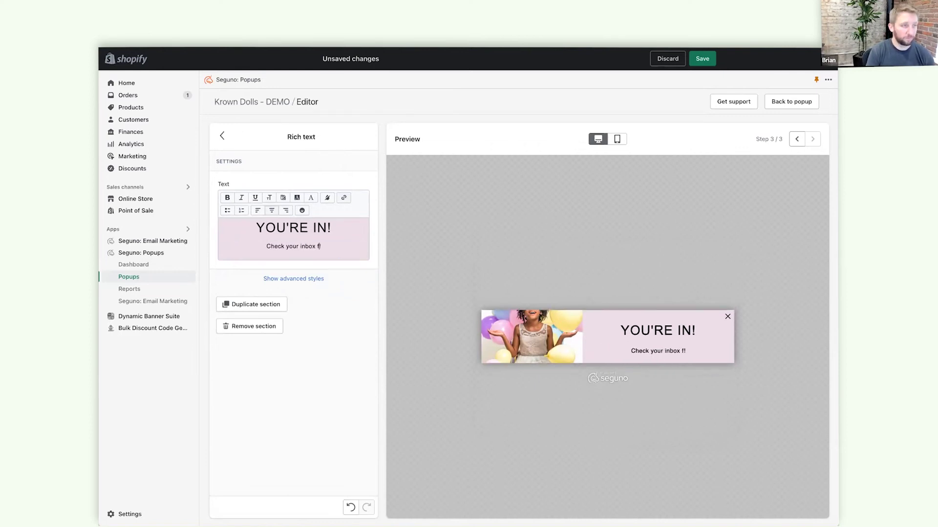
pyautogui.write('ecial welcome ')
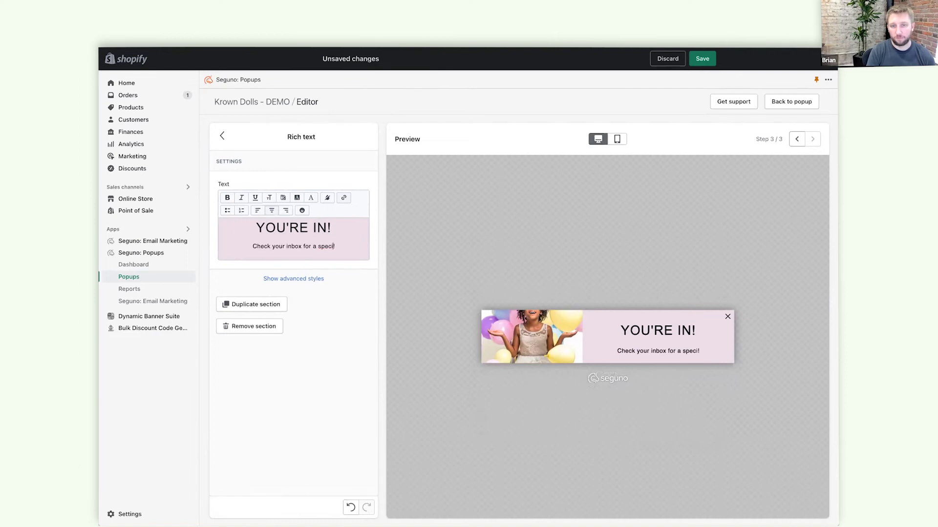
pyautogui.write('a')
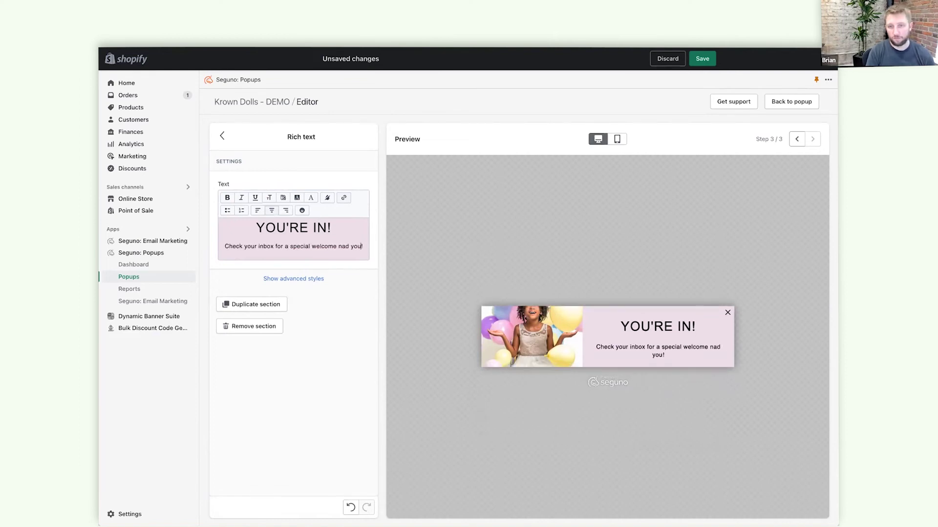
pyautogui.write('nd your code for 10$')
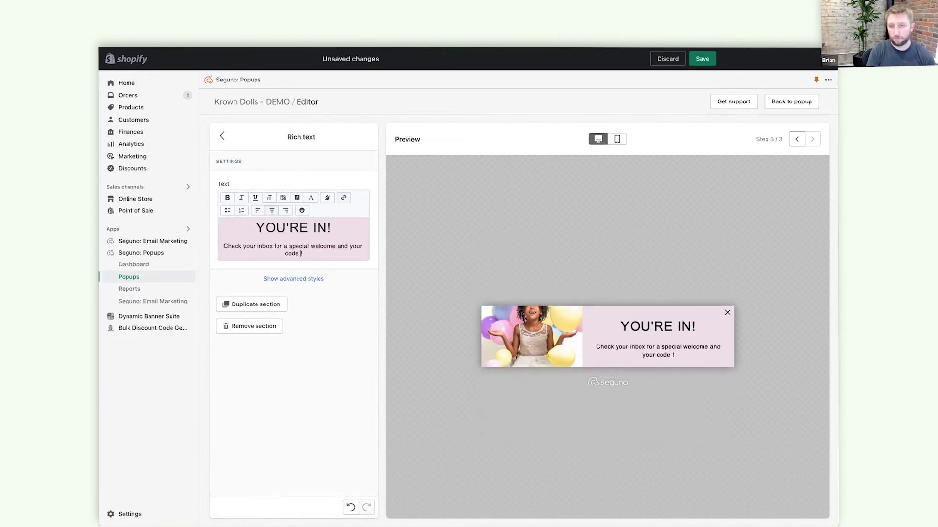
pyautogui.press('BackSpace')
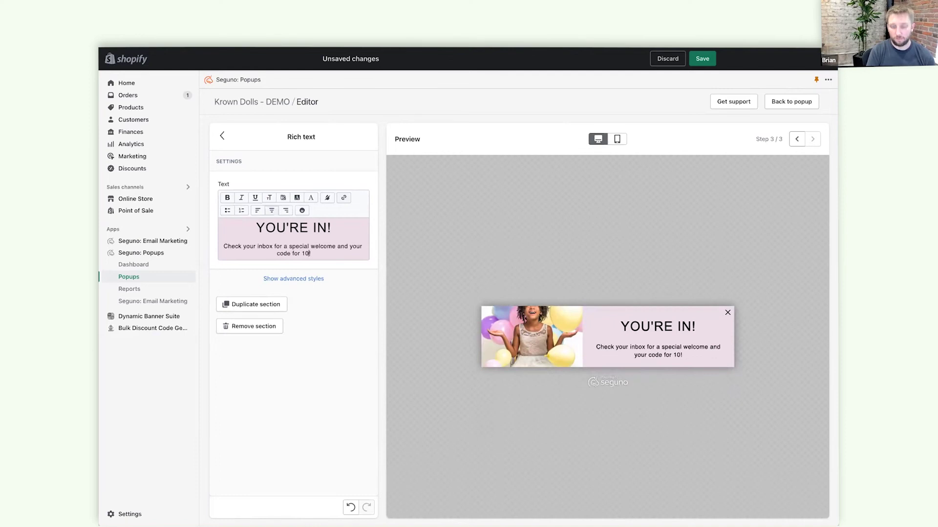
pyautogui.write('% off')
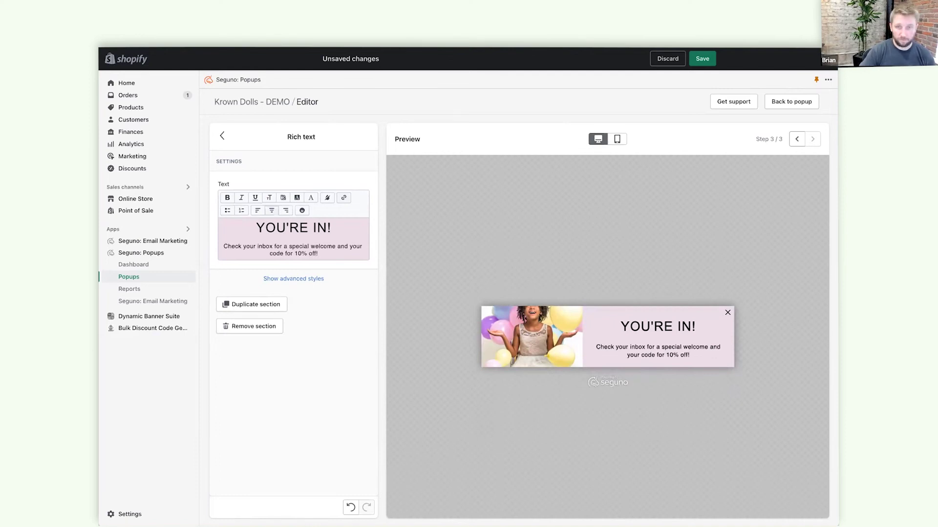
pyautogui.moveTo(316, 254); pyautogui.dragTo(298, 255)
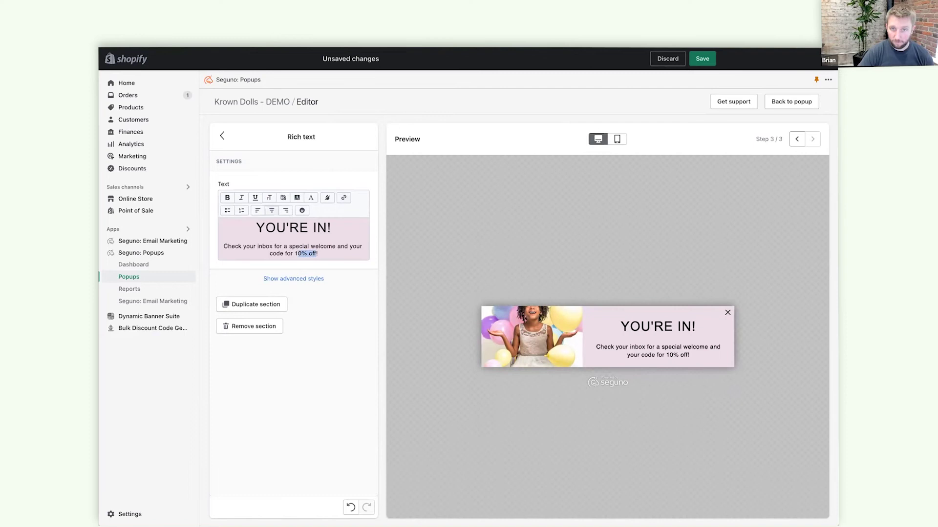
pyautogui.hotkey('ctrl', 'b')
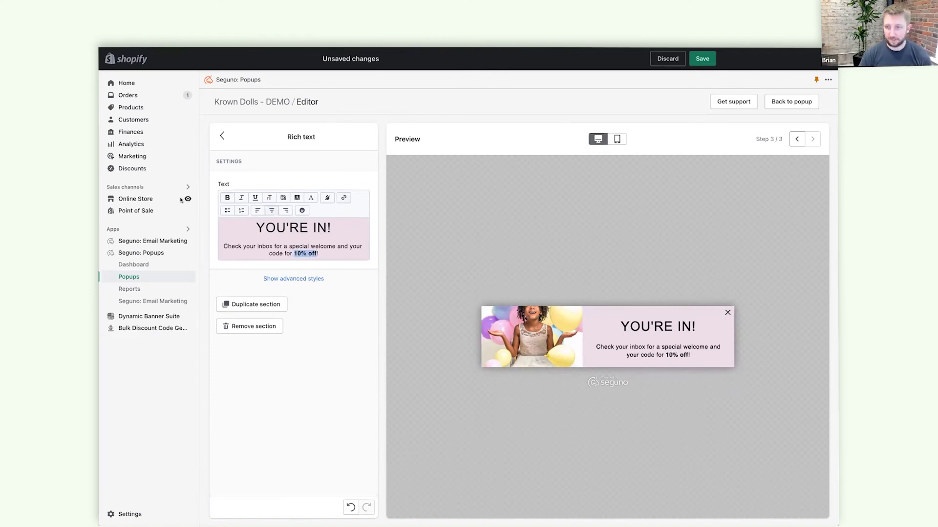
pyautogui.click(223, 136)
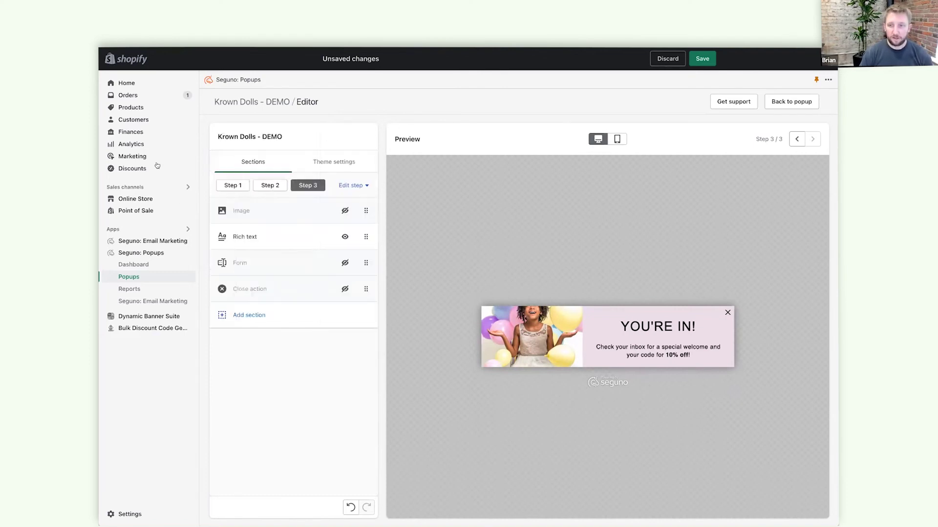
# - Add a Button section to Step 3 and label it "START SHOPPING"
pyautogui.click(270, 316)
pyautogui.click(245, 376)
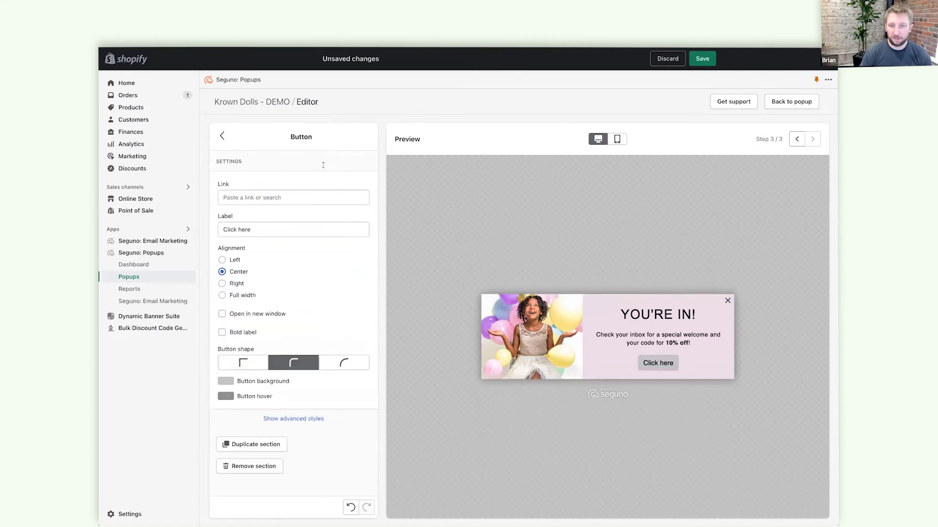
pyautogui.tripleClick(261, 232)
pyautogui.write('START SHPPP')
pyautogui.press('BackSpace')
pyautogui.press('BackSpace')
pyautogui.press('BackSpace')
pyautogui.write('OPPING')
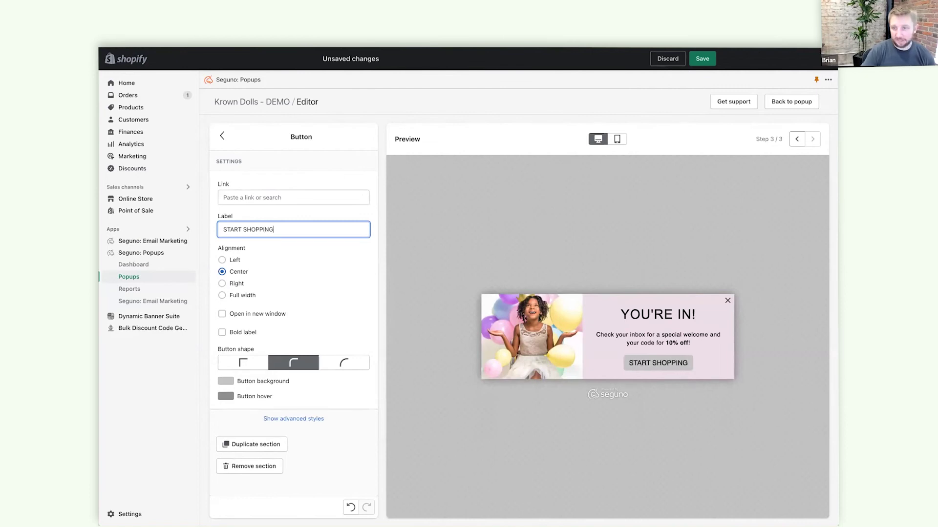
# - Style the "START SHOPPING" button with full width, square corners and magenta CF4FBE for its background and hover colors
pyautogui.click(239, 295)
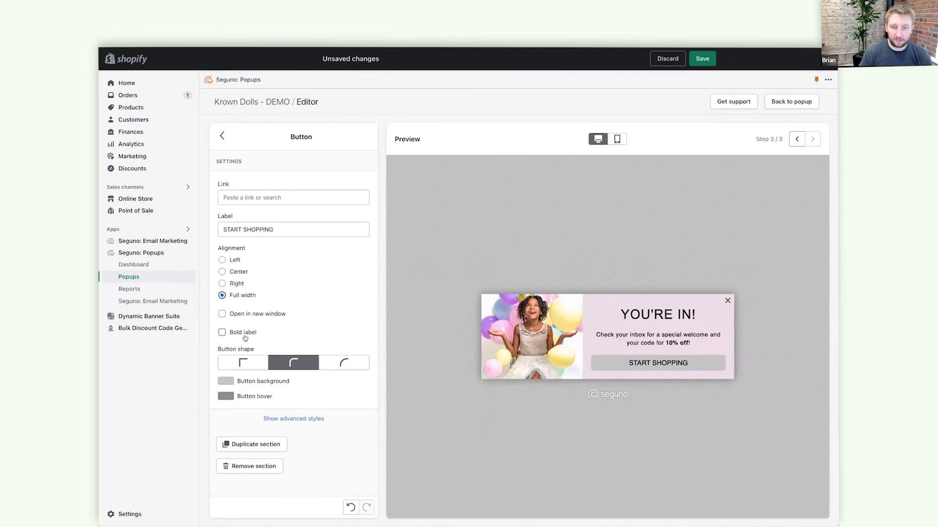
pyautogui.click(242, 362)
pyautogui.click(225, 381)
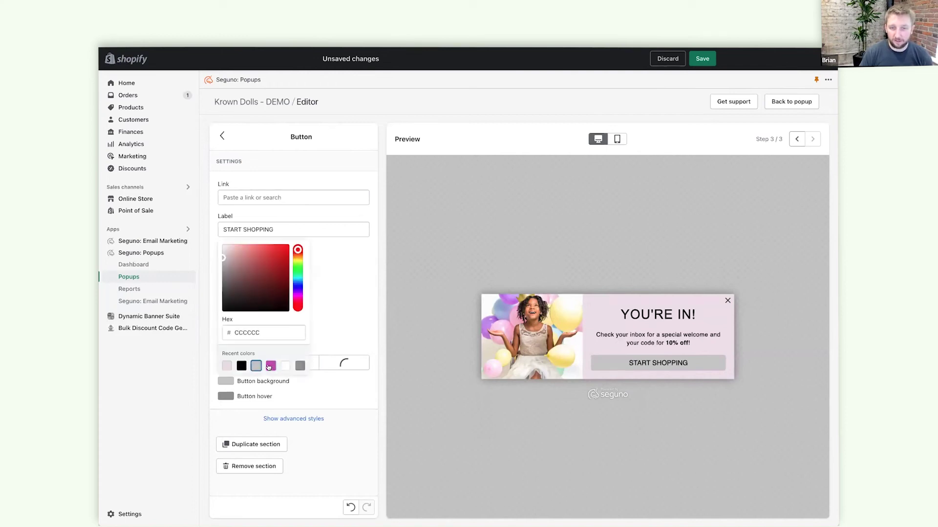
pyautogui.click(269, 366)
pyautogui.click(225, 396)
pyautogui.click(271, 381)
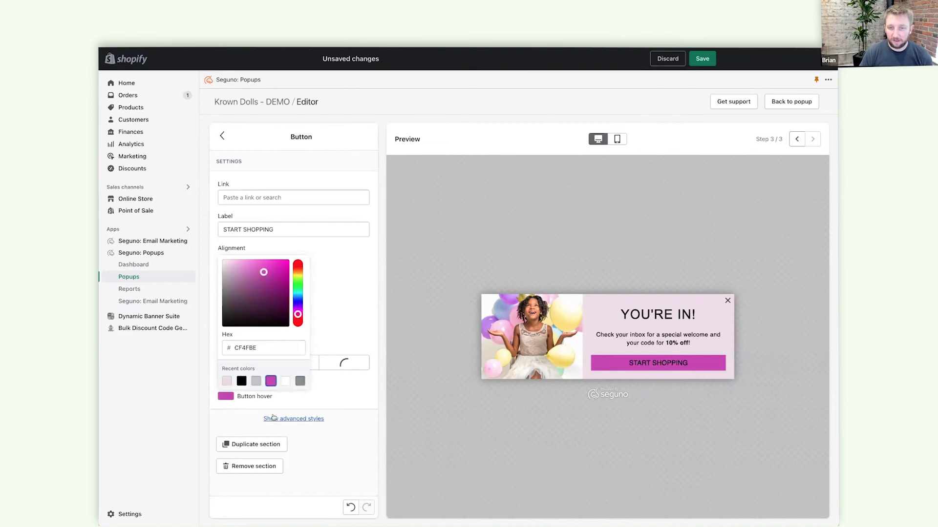
# - Set the "START SHOPPING" button's text color to white (FFFFFF) in its advanced styles
pyautogui.click(273, 418)
pyautogui.scroll(-5, 273, 418)
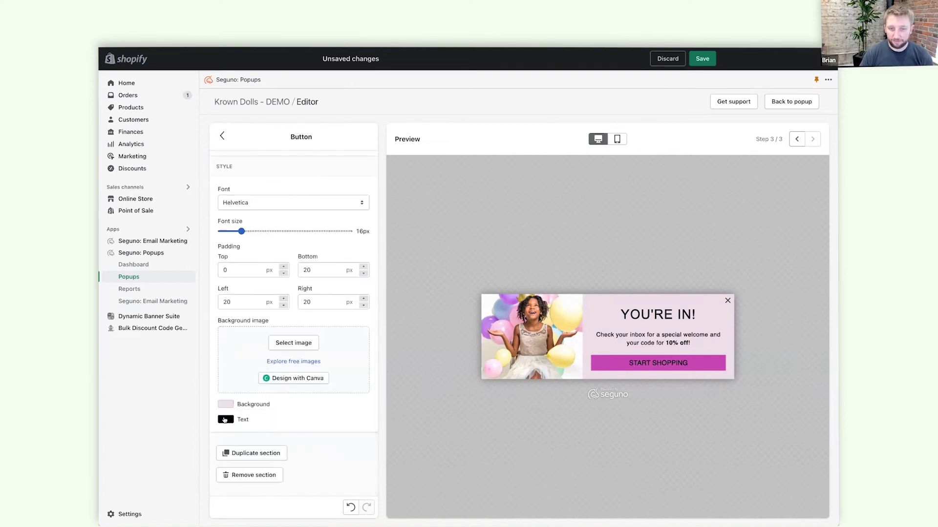
pyautogui.click(224, 421)
pyautogui.click(285, 405)
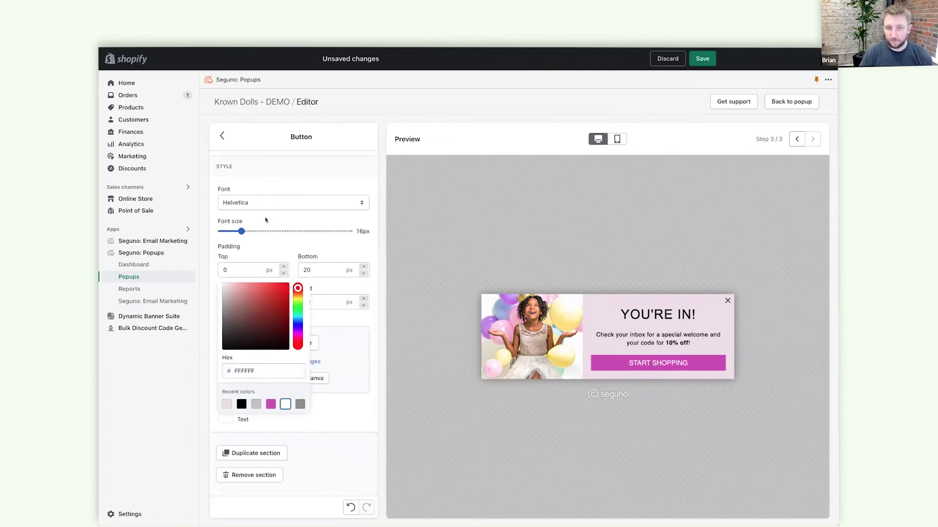
# - Review all three popup steps in the desktop and mobile previews to compare their layout
pyautogui.click(795, 139)
pyautogui.click(797, 140)
pyautogui.click(811, 141)
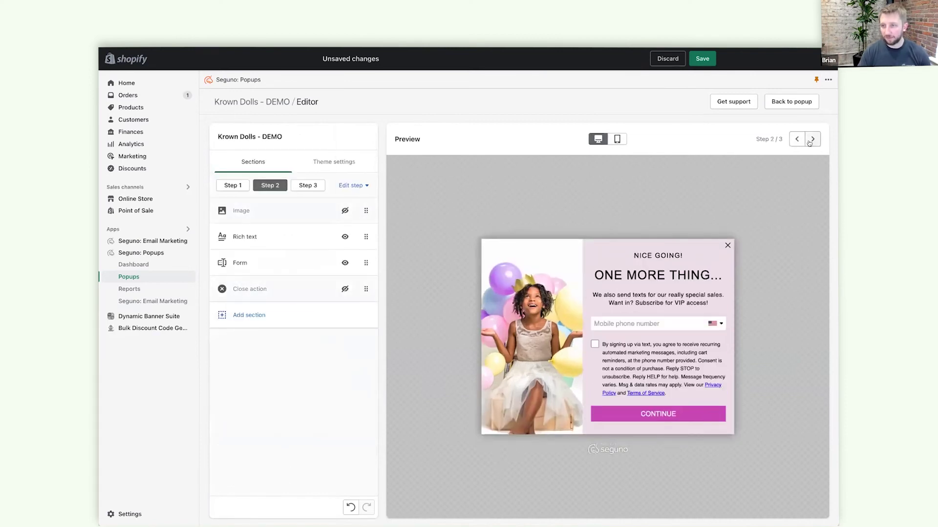
pyautogui.click(613, 142)
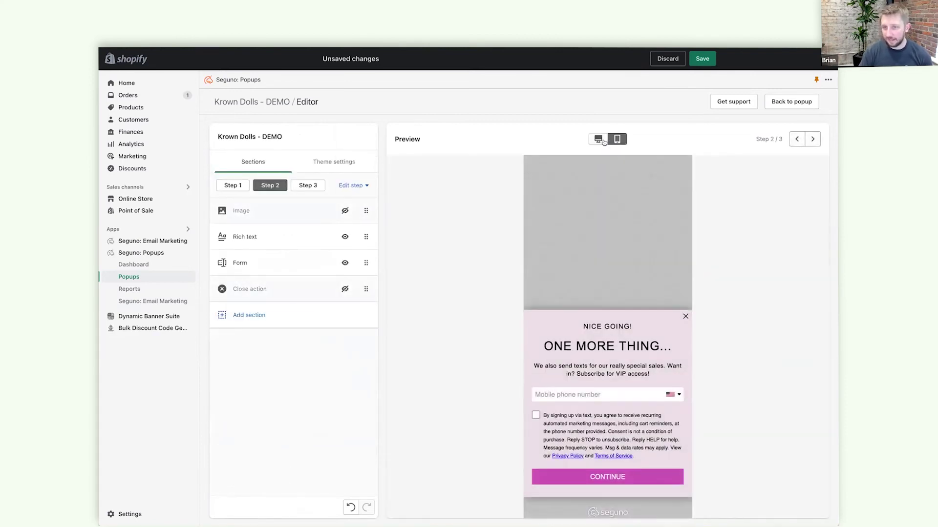
pyautogui.click(797, 140)
pyautogui.click(814, 141)
pyautogui.click(813, 140)
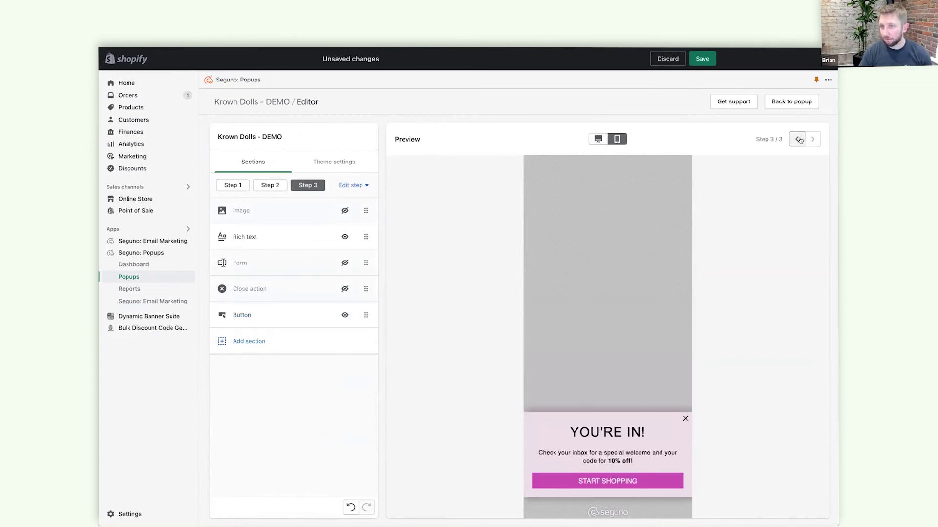
pyautogui.doubleClick(799, 140)
pyautogui.click(594, 139)
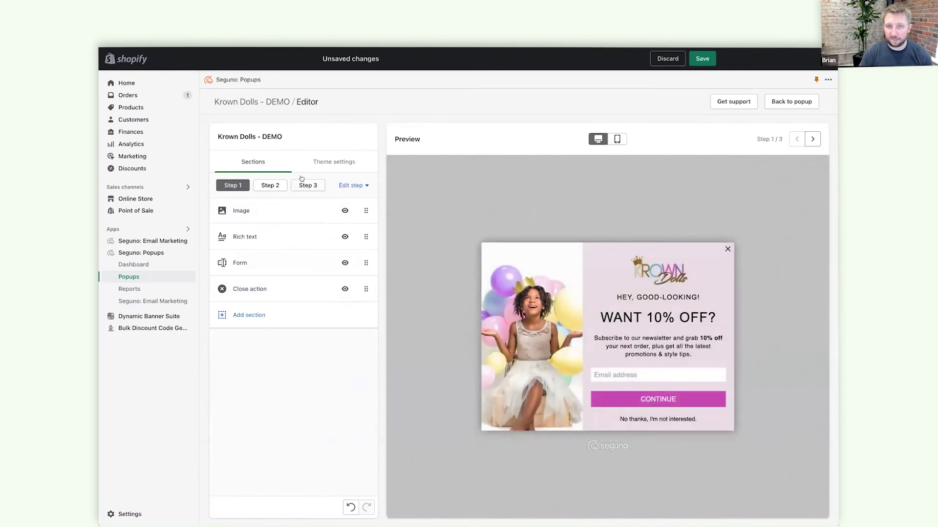
# - Set the popup's height to Custom at 464 px in the theme's size settings, based on Step 2
pyautogui.click(813, 139)
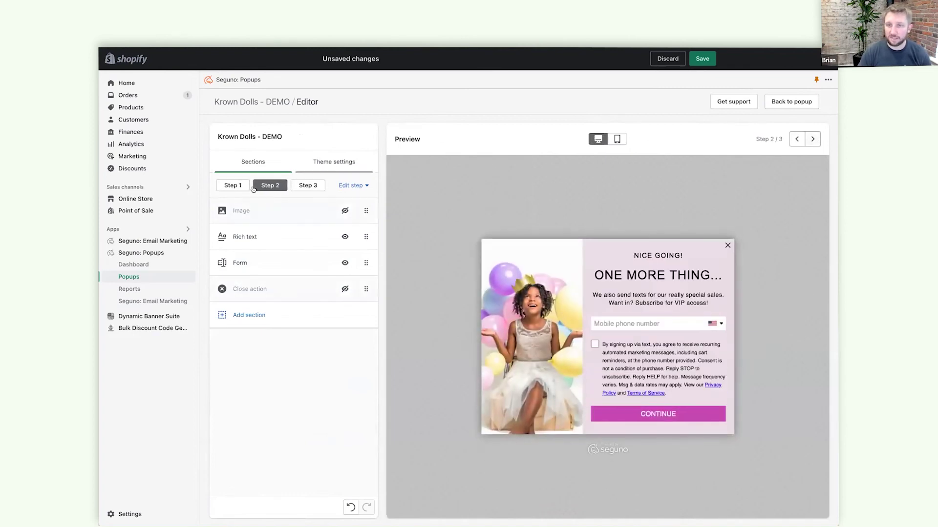
pyautogui.click(322, 162)
pyautogui.click(249, 198)
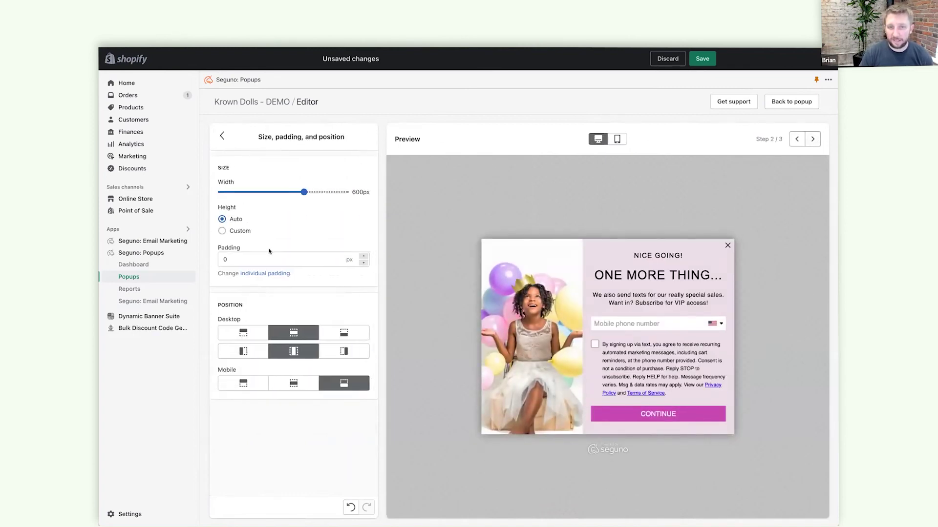
pyautogui.click(240, 232)
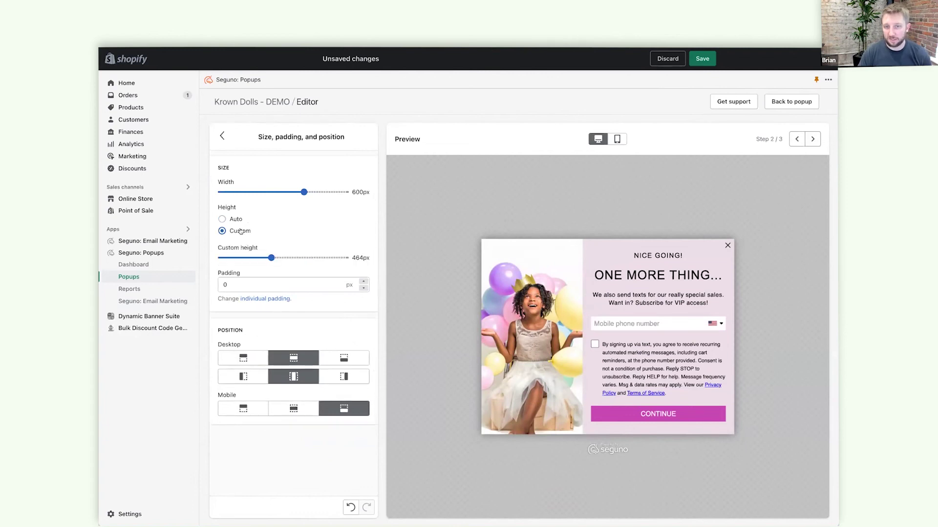
pyautogui.click(222, 138)
# - Underline Step 1's "No thanks, I'm not interested." close link and set its font size to 12 px
pyautogui.click(796, 139)
pyautogui.click(239, 160)
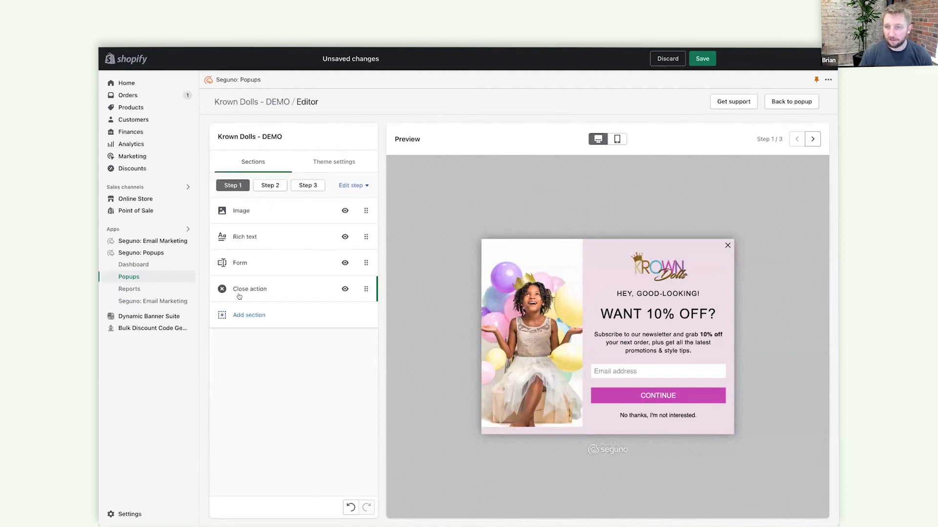
pyautogui.click(272, 294)
pyautogui.click(273, 366)
pyautogui.scroll(-3, 244, 371)
pyautogui.scroll(3, 243, 371)
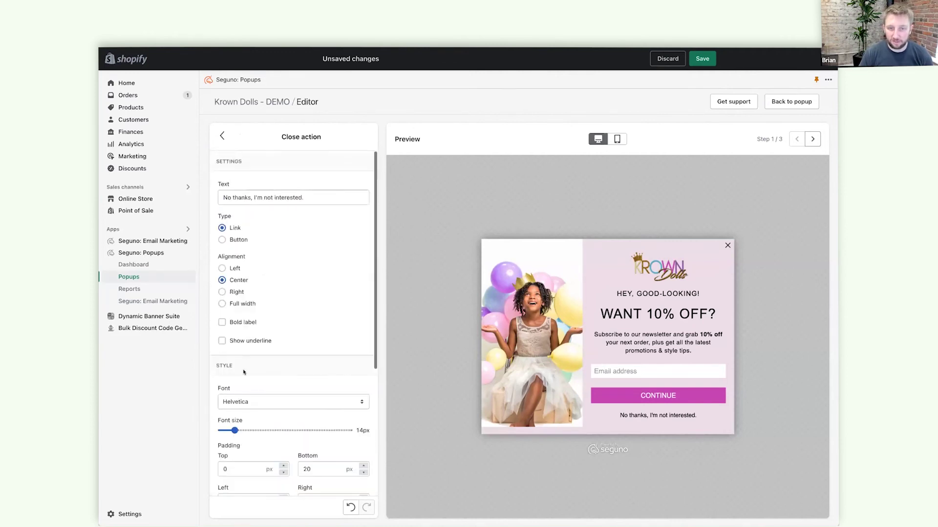
pyautogui.click(248, 341)
pyautogui.scroll(-3, 248, 347)
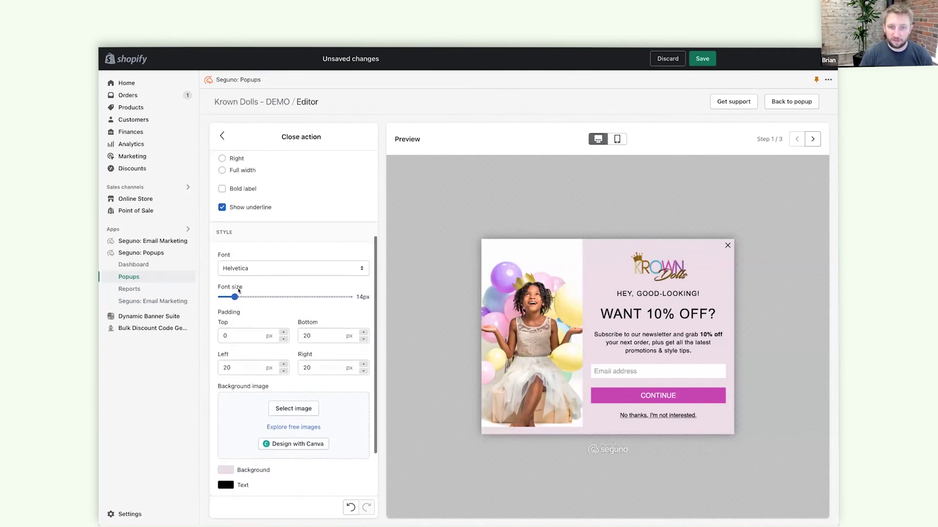
pyautogui.moveTo(234, 295); pyautogui.dragTo(228, 297)
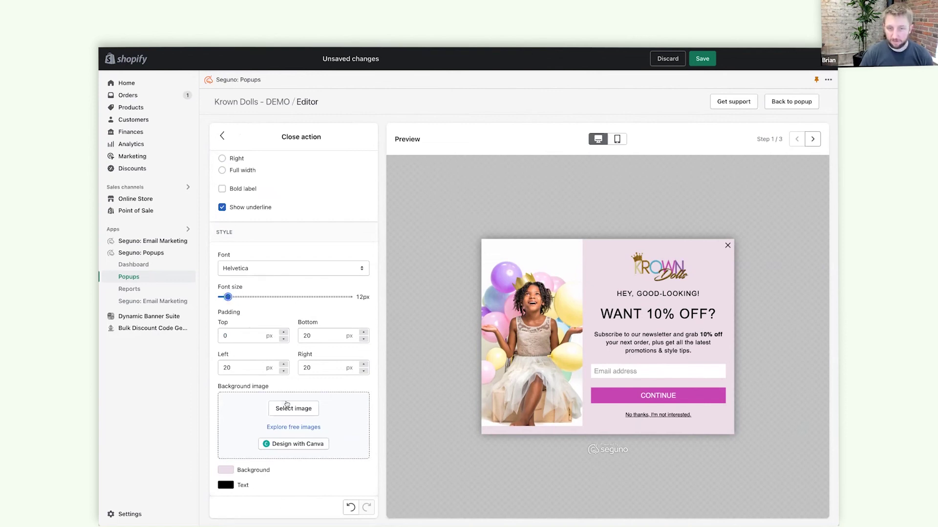
# - Set the bottom padding of Step 1's close action to 35 px
pyautogui.scroll(-1, 287, 406)
pyautogui.moveTo(315, 301); pyautogui.dragTo(285, 305)
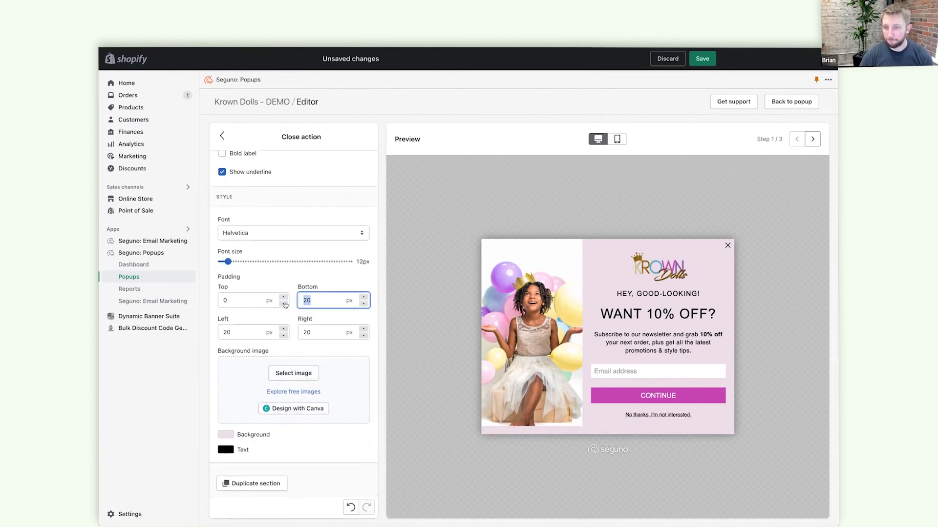
pyautogui.write('40')
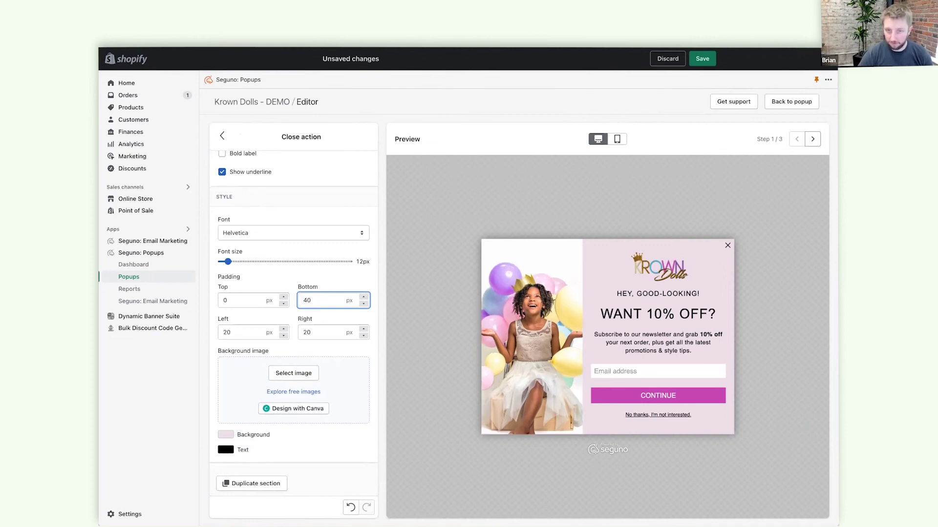
pyautogui.press('BackSpace')
pyautogui.press('BackSpace')
pyautogui.write('35')
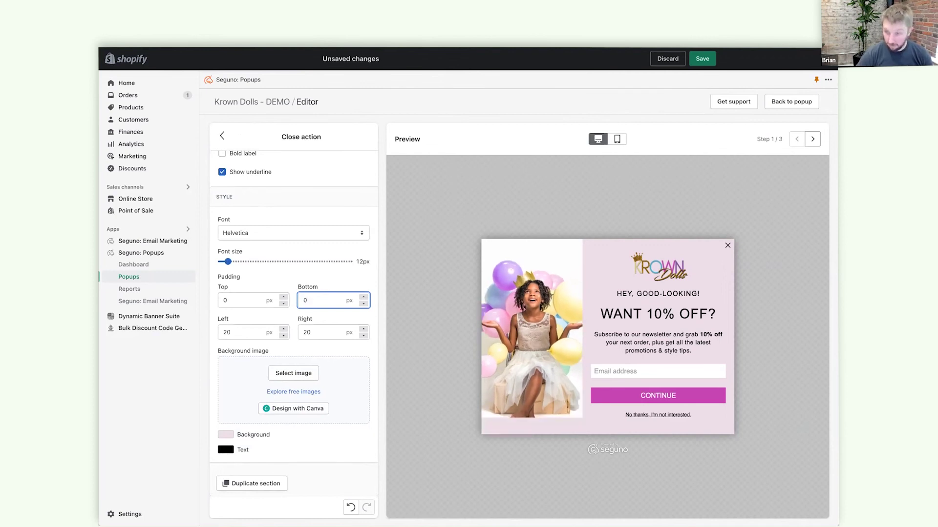
# - Increase the bottom padding of Step 1's close action to 40 px
pyautogui.press('BackSpace')
pyautogui.press('BackSpace')
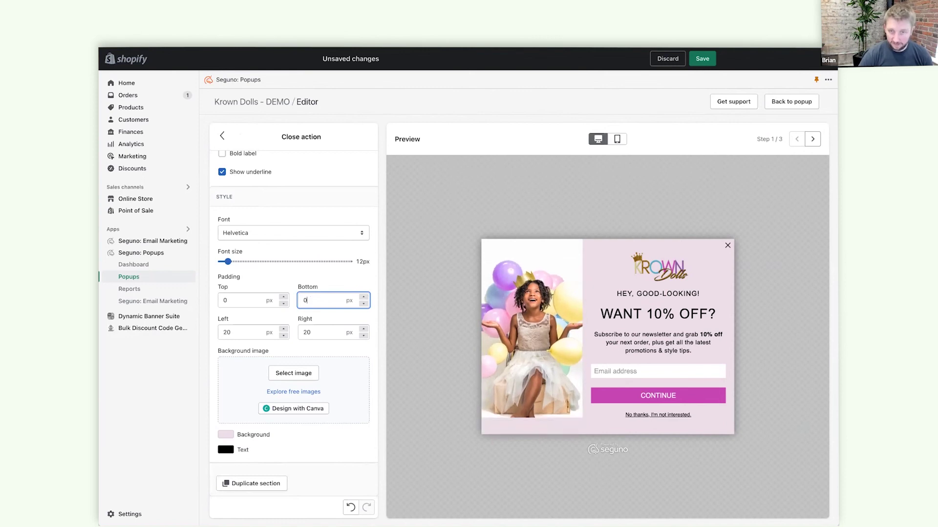
pyautogui.write('40')
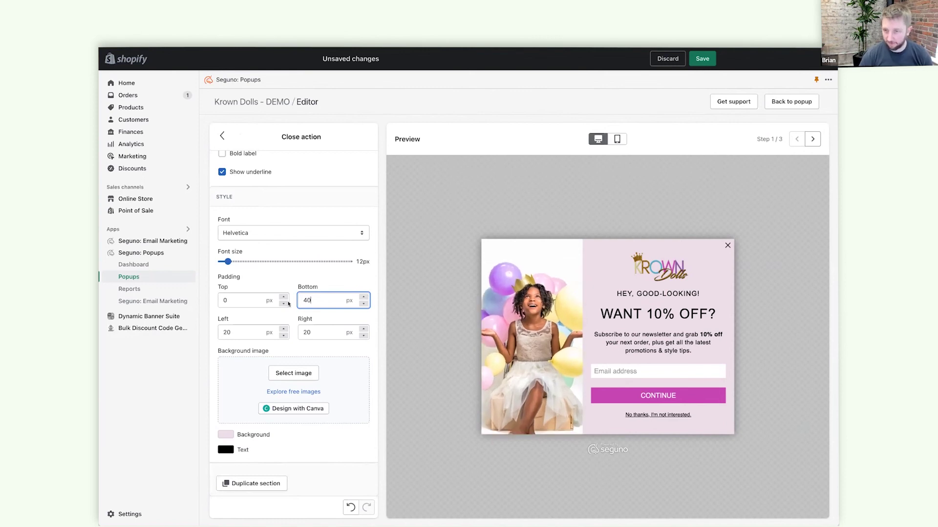
# - In Step 3's rich text, add a blank line below the "YOU'RE IN!" heading and another below the inbox message
pyautogui.click(813, 138)
pyautogui.click(814, 139)
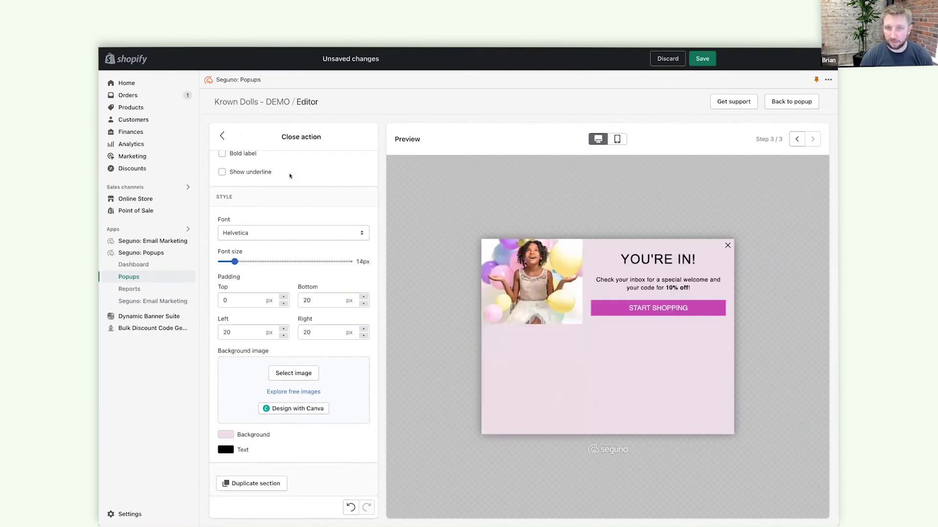
pyautogui.click(222, 136)
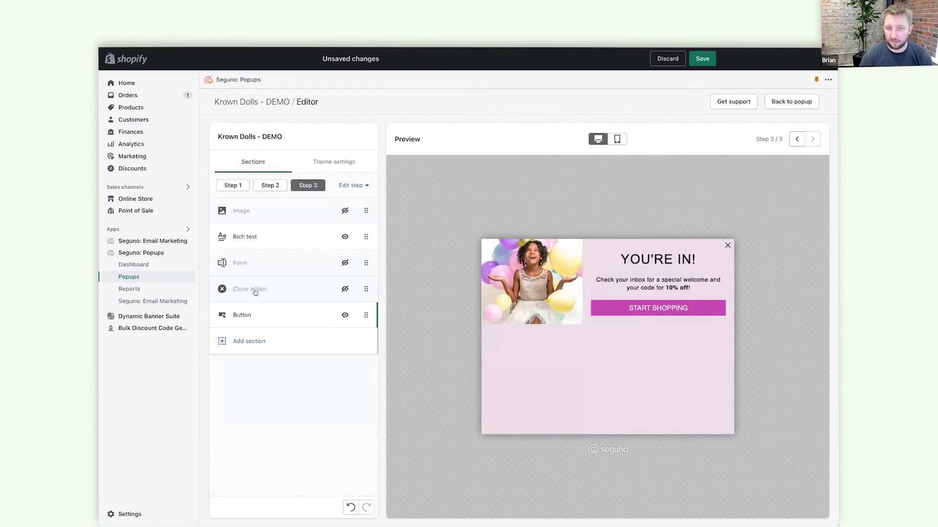
pyautogui.click(260, 236)
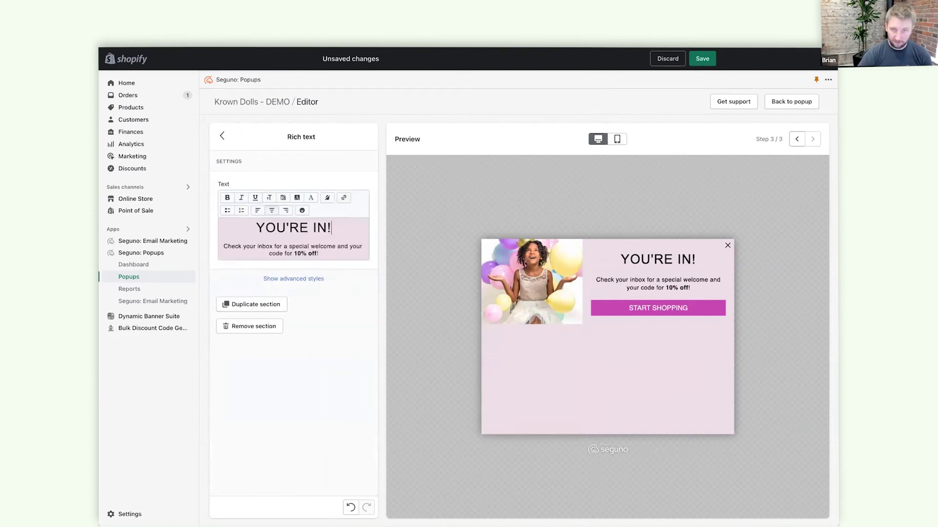
pyautogui.press('Return')
pyautogui.press('Return')
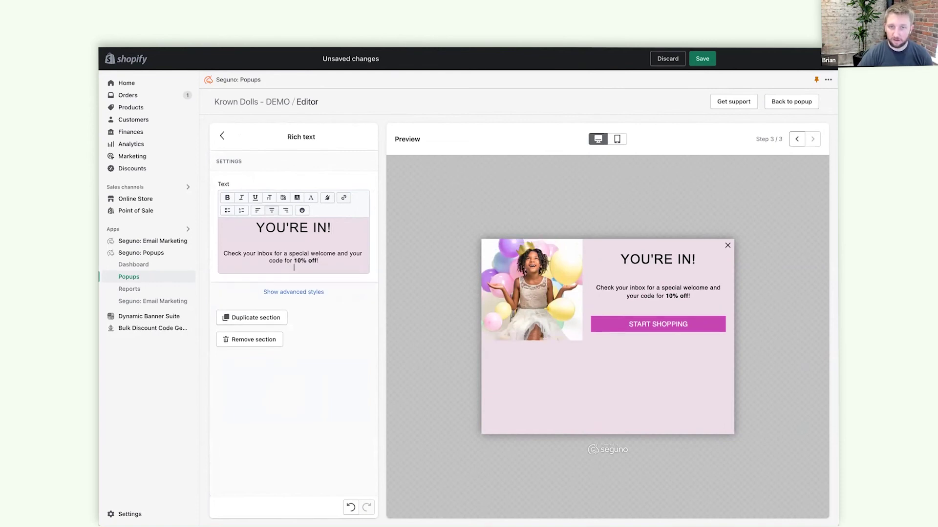
# - Set the top padding of Step 3's rich text to 70 px in its advanced styles
pyautogui.click(298, 291)
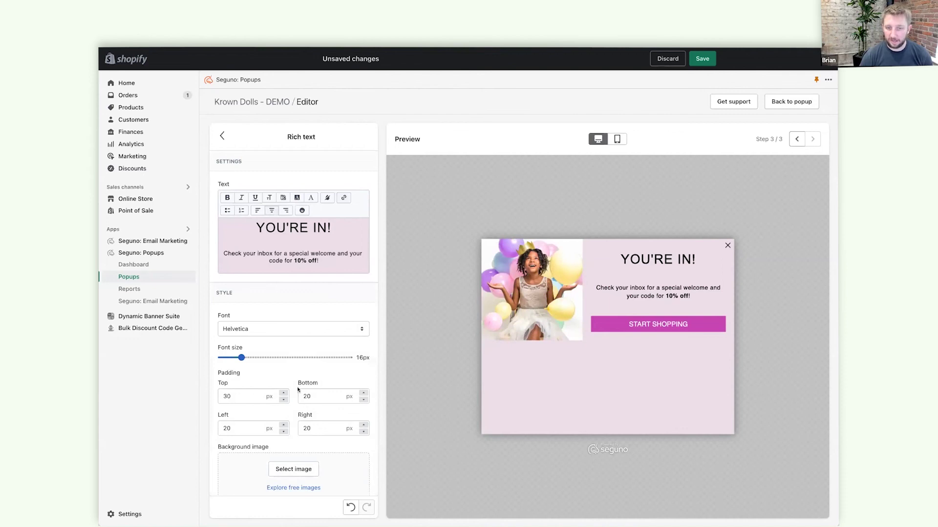
pyautogui.doubleClick(250, 401)
pyautogui.write('5')
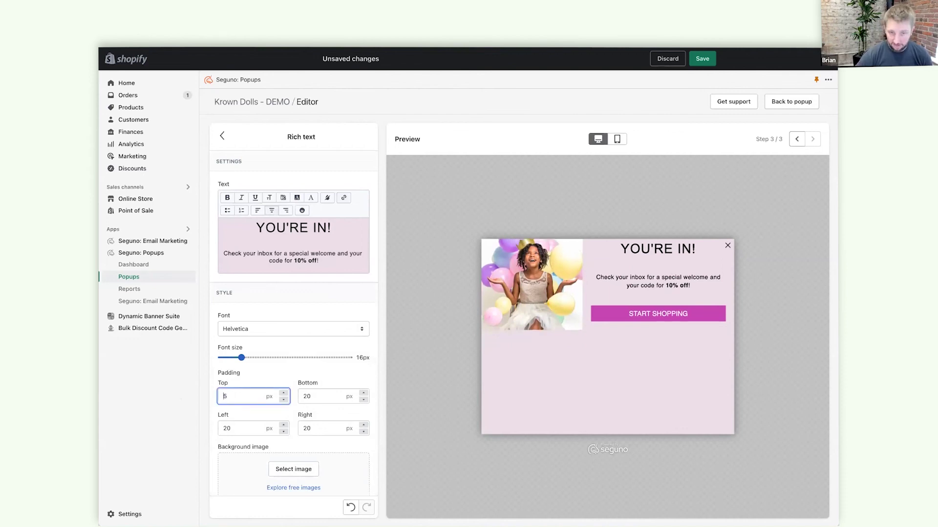
pyautogui.press('BackSpace')
pyautogui.write('0')
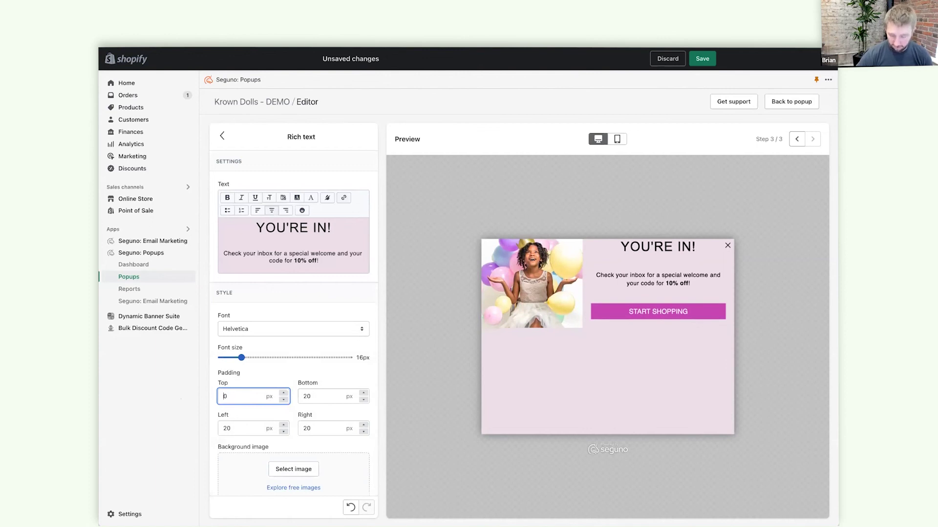
pyautogui.write('5')
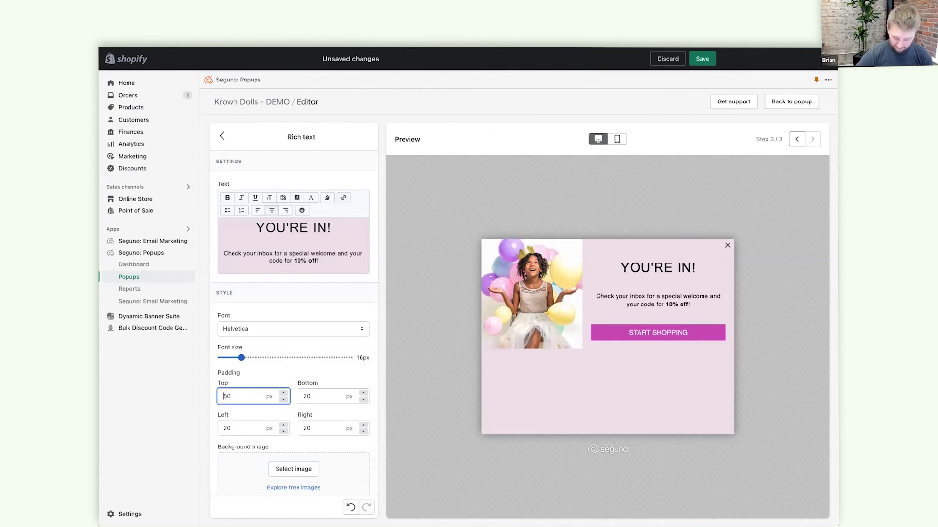
pyautogui.press('BackSpace')
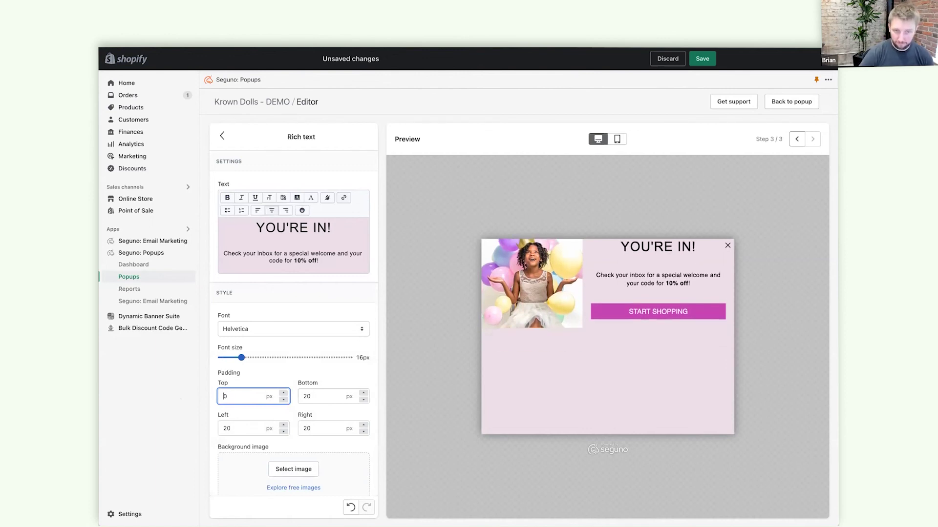
pyautogui.write('7')
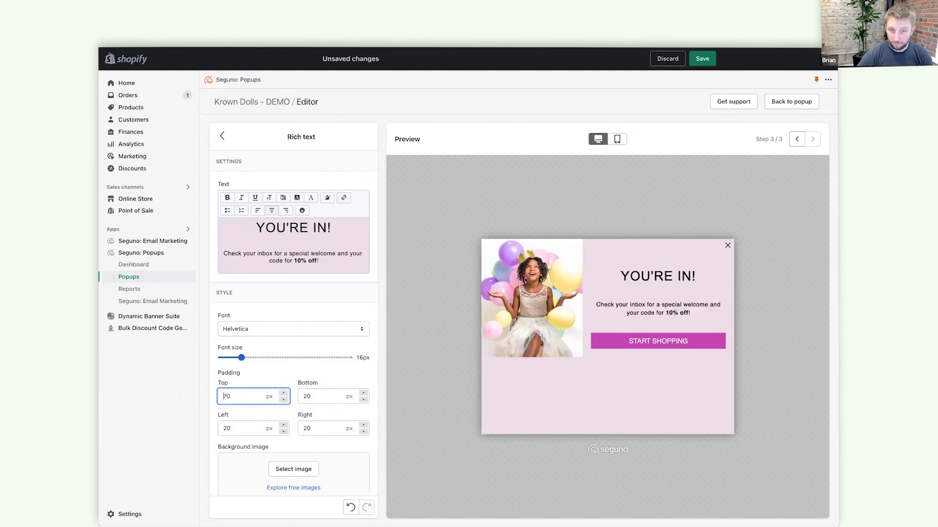
pyautogui.click(222, 136)
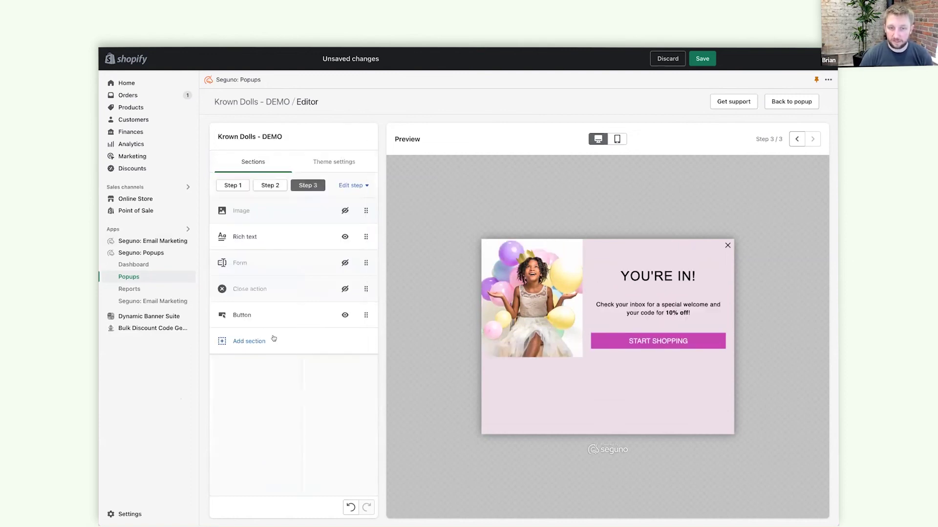
# - Set the bottom padding of Step 3's "START SHOPPING" button to 205 px in its advanced styles
pyautogui.click(256, 317)
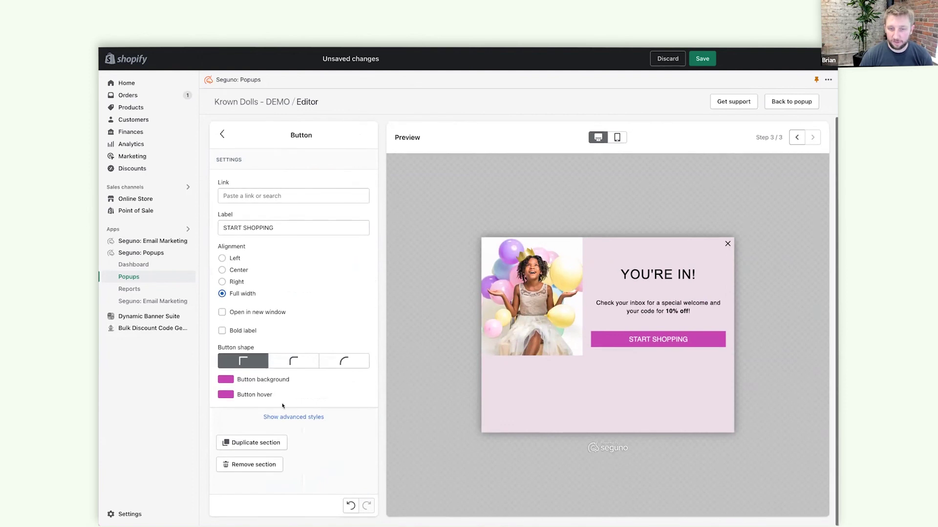
pyautogui.click(280, 418)
pyautogui.scroll(-1, 281, 415)
pyautogui.doubleClick(307, 353)
pyautogui.write('150')
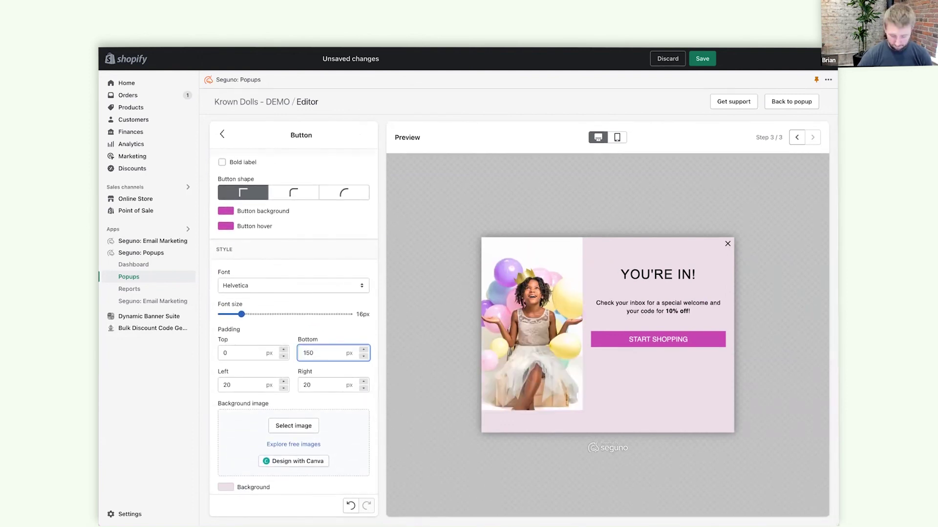
pyautogui.press('BackSpace')
pyautogui.press('BackSpace')
pyautogui.write('90')
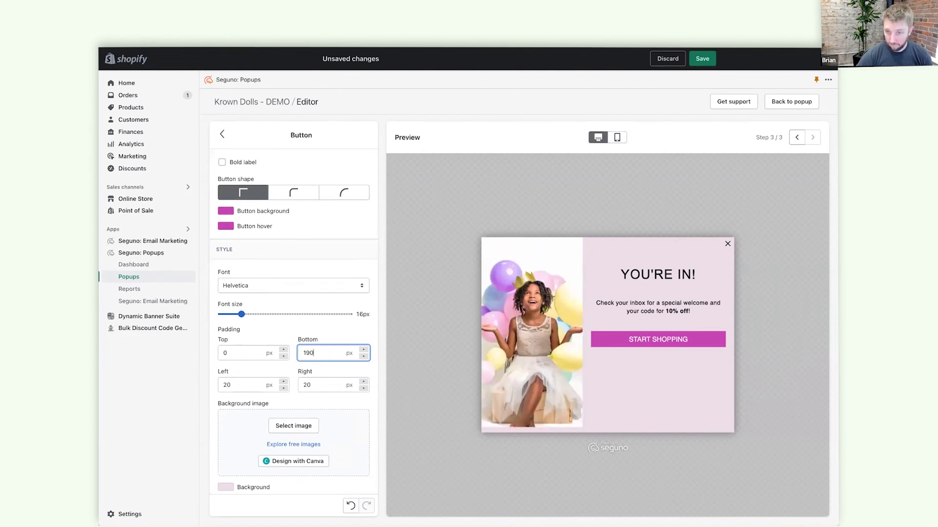
pyautogui.press('BackSpace')
pyautogui.press('BackSpace')
pyautogui.press('BackSpace')
pyautogui.write('205')
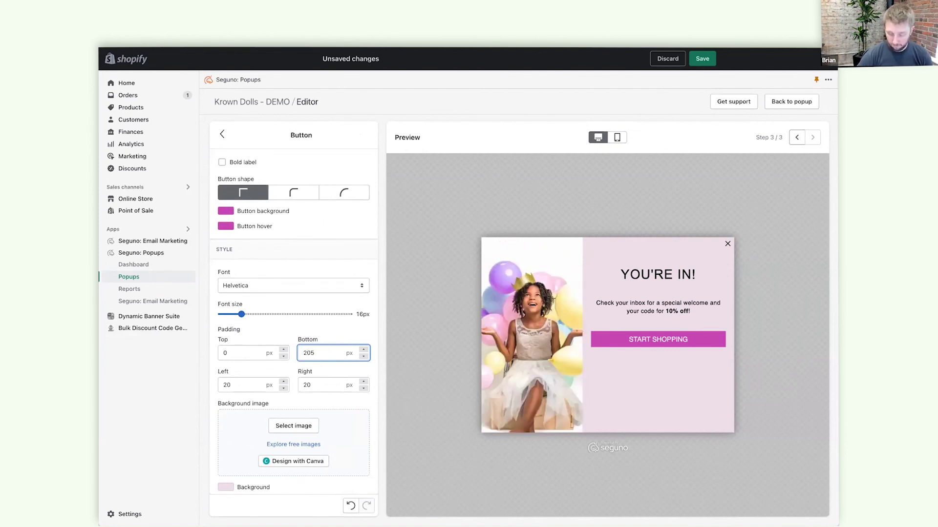
pyautogui.press('BackSpace')
pyautogui.write('00')
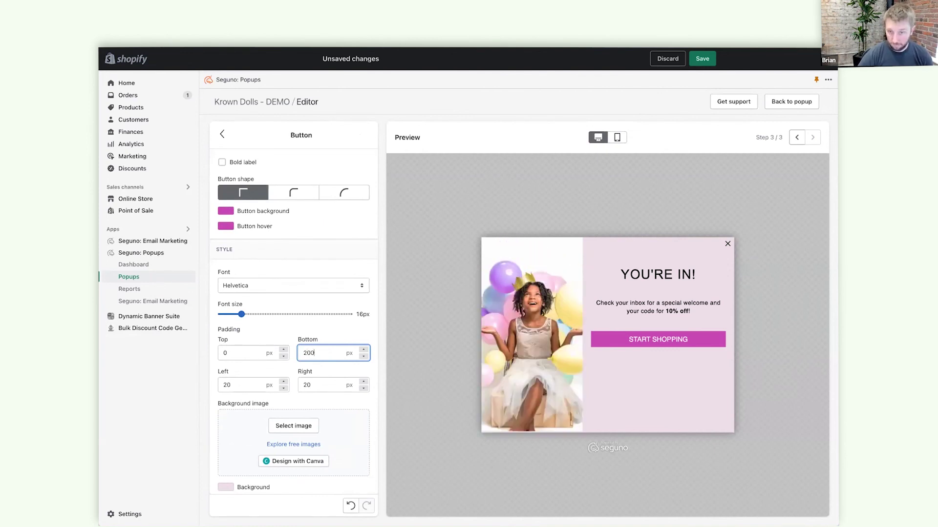
pyautogui.press('BackSpace')
pyautogui.write('5')
# - Check the popup's steps in the desktop and mobile previews and save the design
pyautogui.click(790, 141)
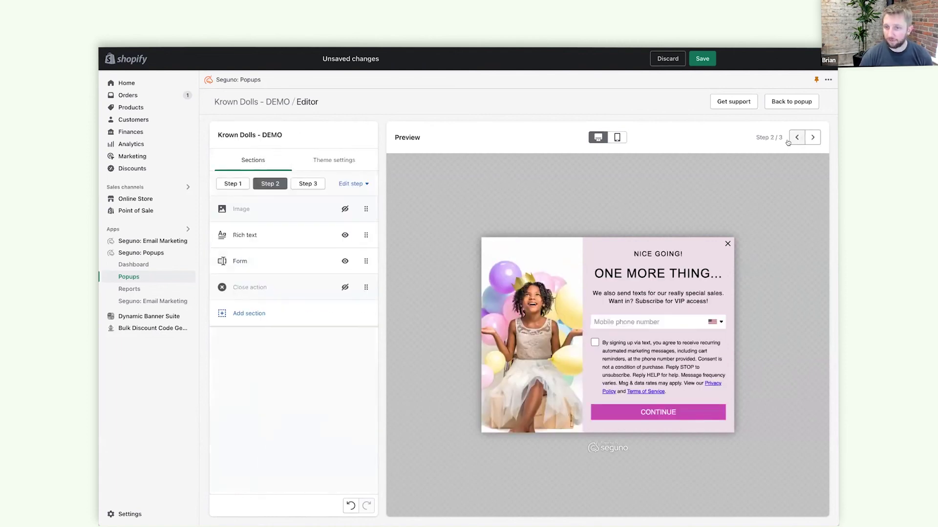
pyautogui.click(789, 141)
pyautogui.click(617, 137)
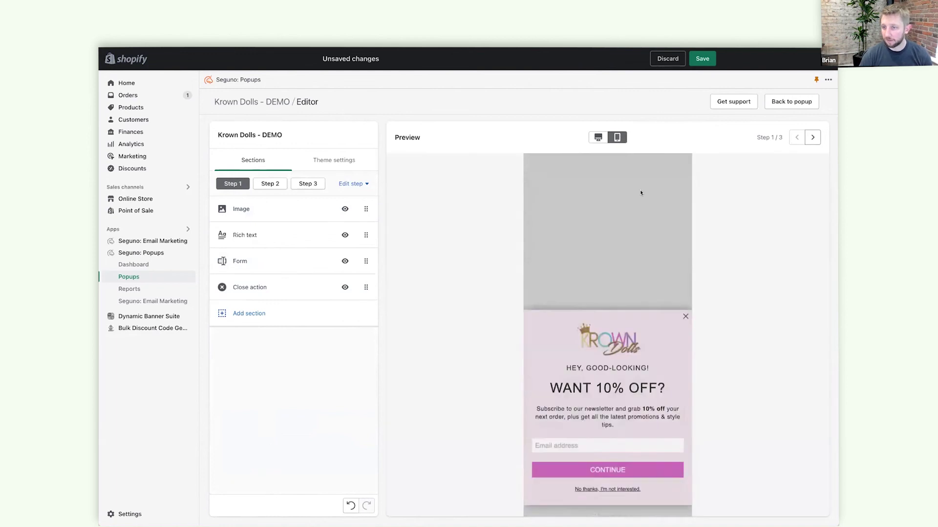
pyautogui.click(808, 142)
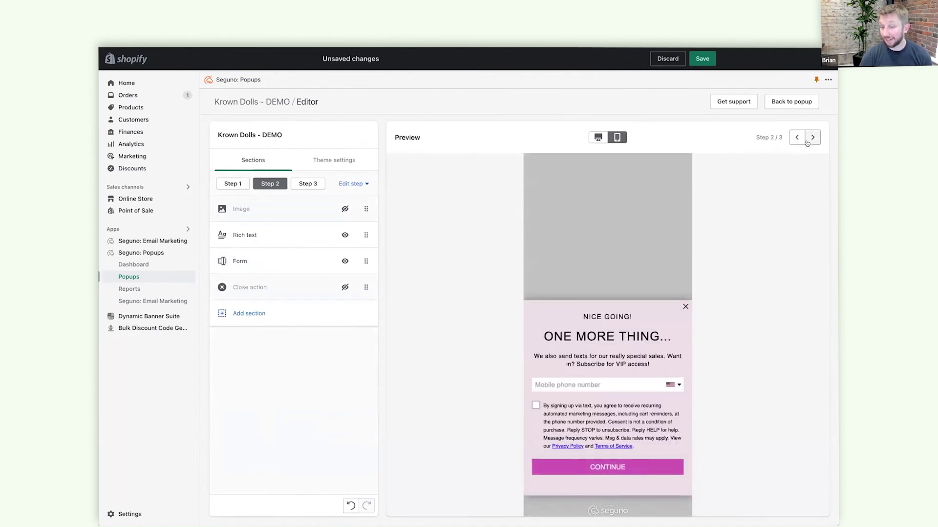
pyautogui.click(808, 143)
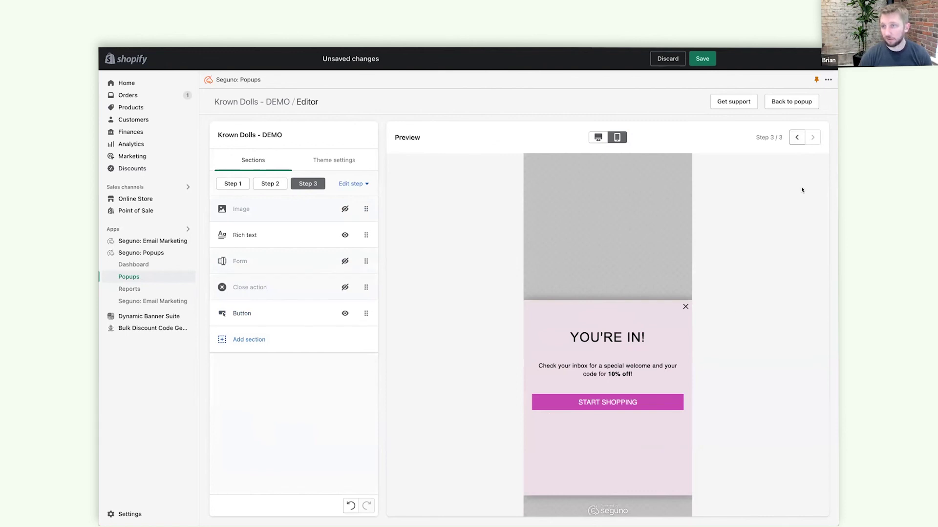
pyautogui.click(798, 139)
pyautogui.click(798, 141)
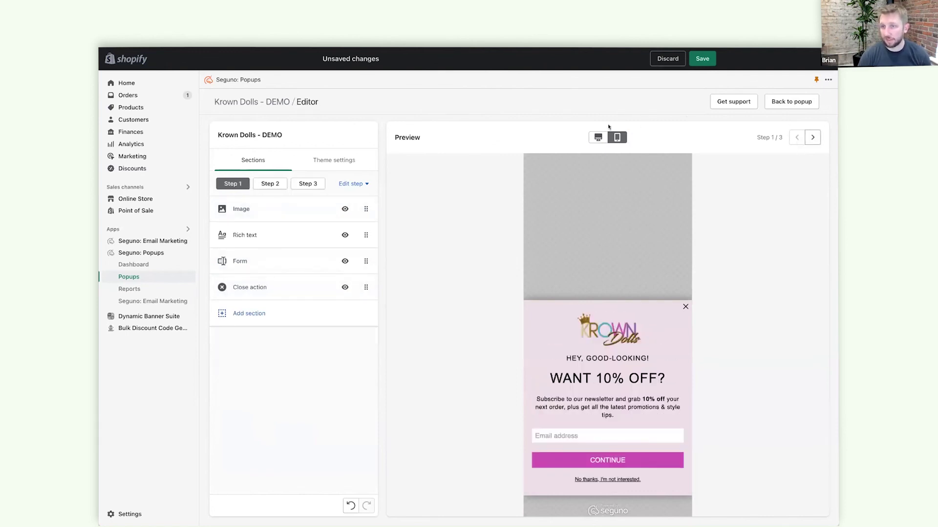
pyautogui.click(597, 137)
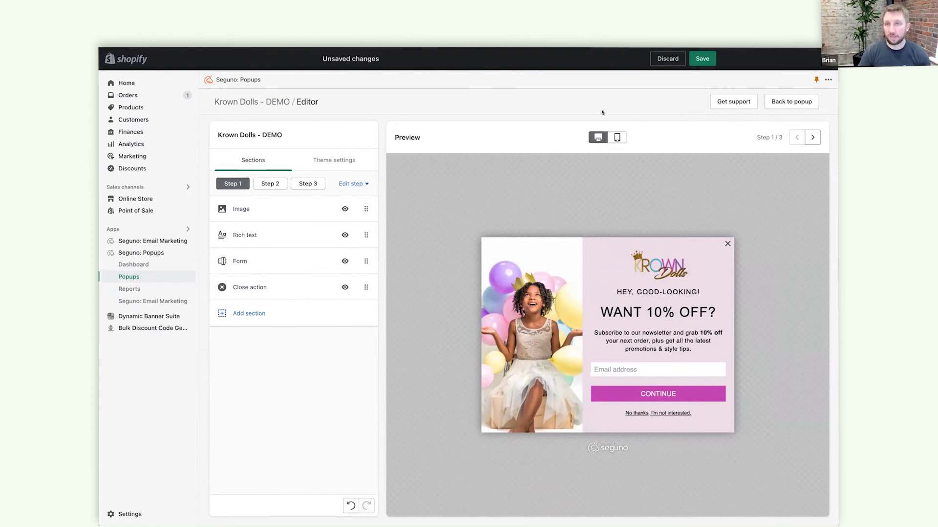
pyautogui.click(700, 63)
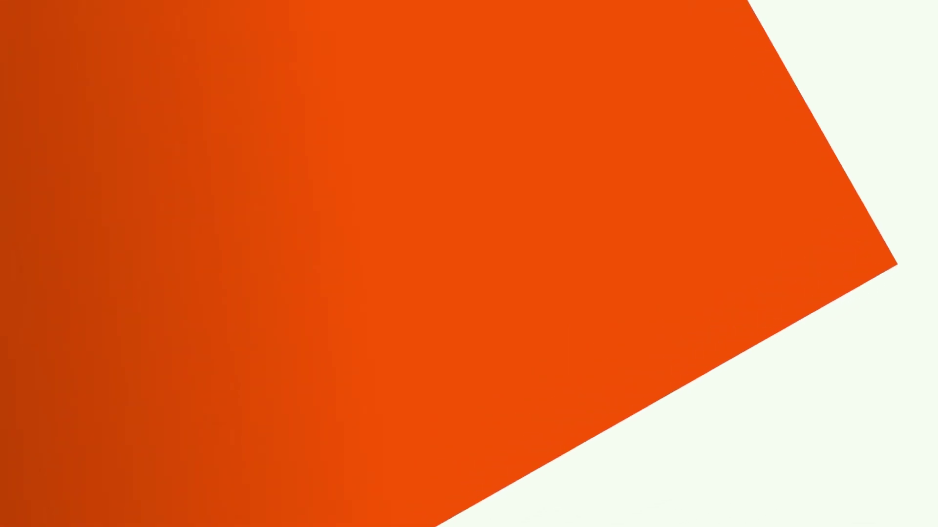